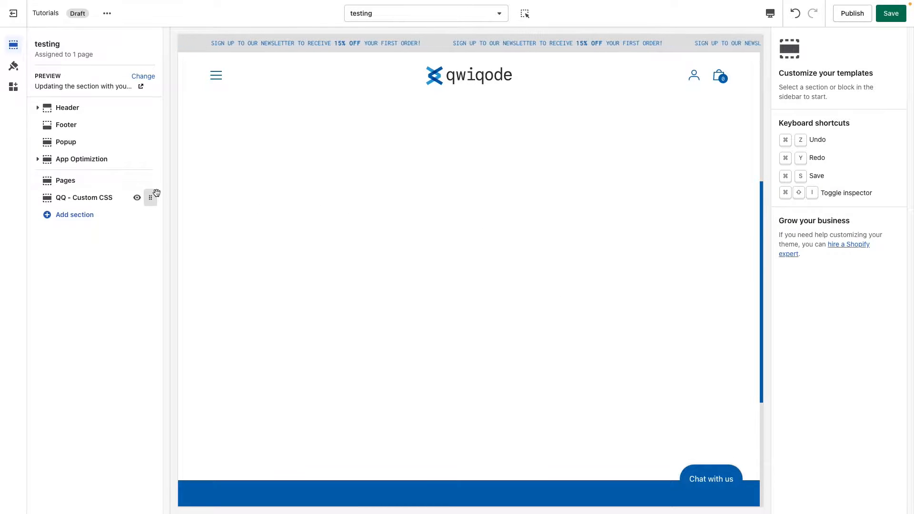
Search the theme sections for "sticky" and add the QQ - Sticky Image section to the testing template
left_click(57, 218)
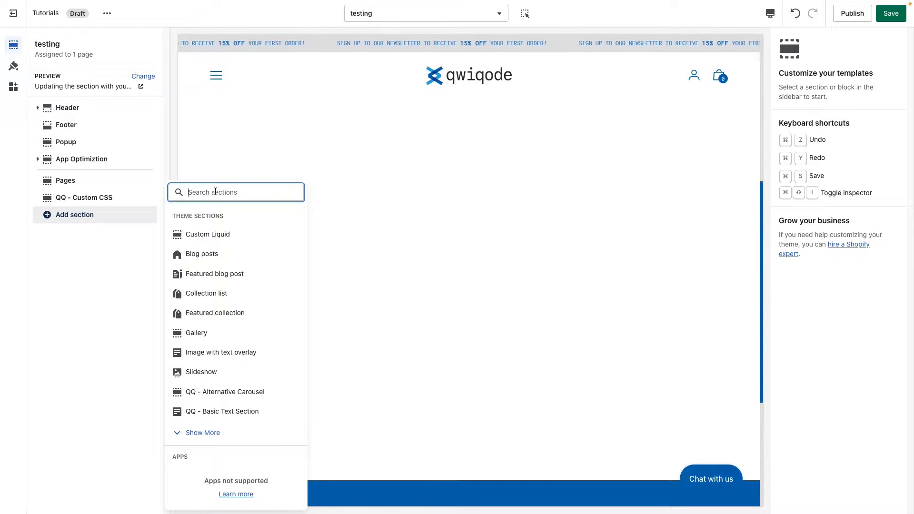
type("sticky")
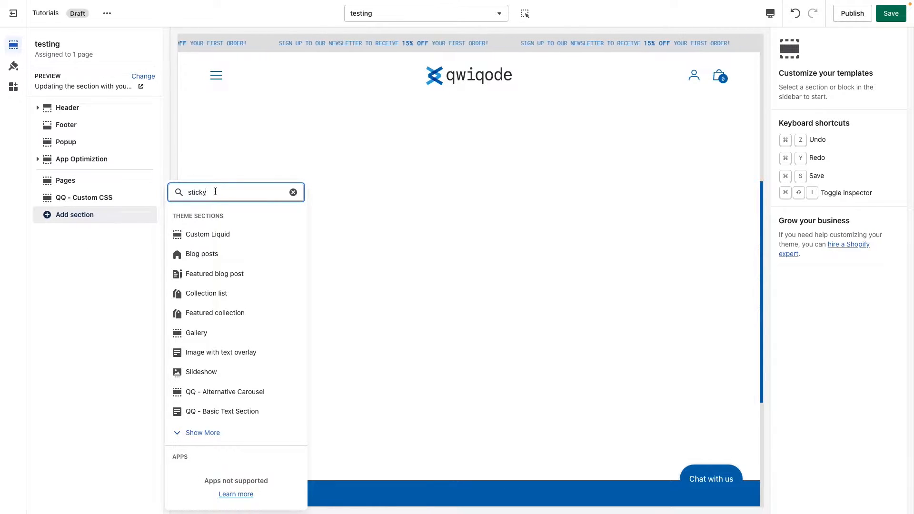
left_click(226, 260)
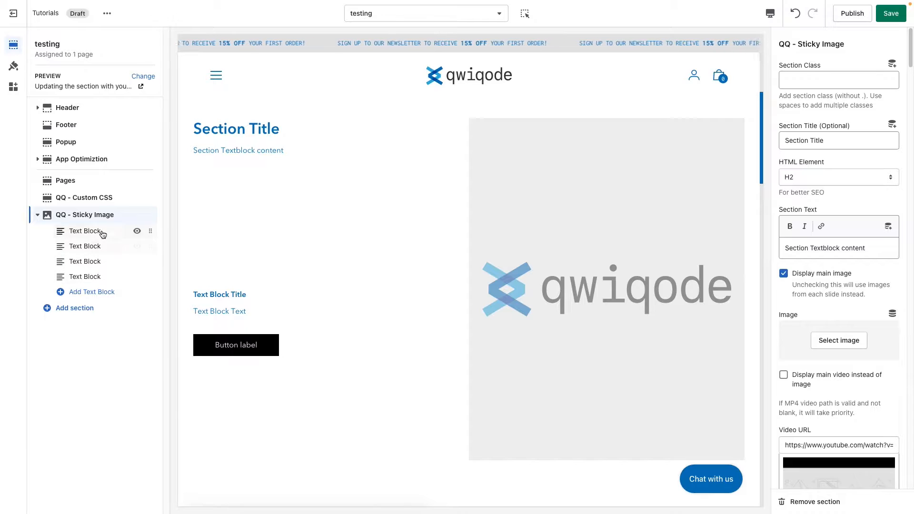
Change the title of the sticky image section's first text block to "Text Block Title 1"
scroll(324, 323, "down", 5)
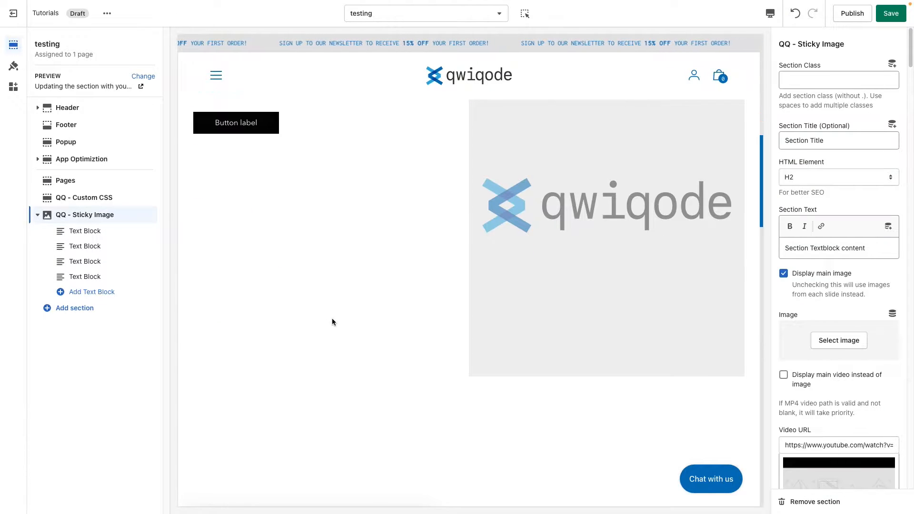
scroll(333, 319, "down", 6)
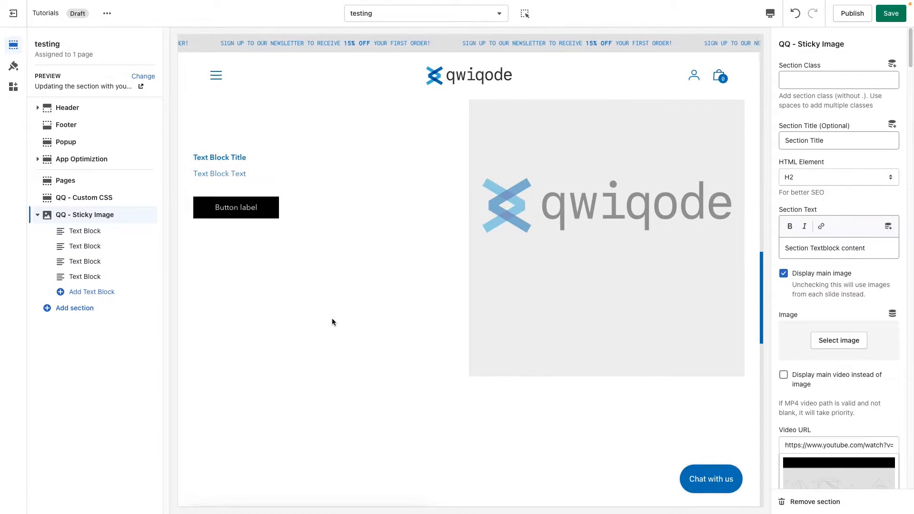
scroll(333, 318, "up", 7)
scroll(333, 320, "up", 4)
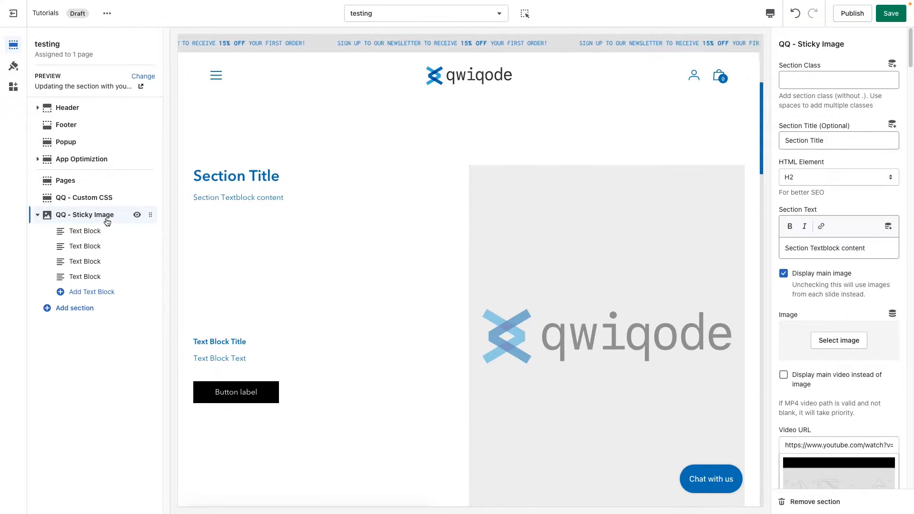
left_click(104, 234)
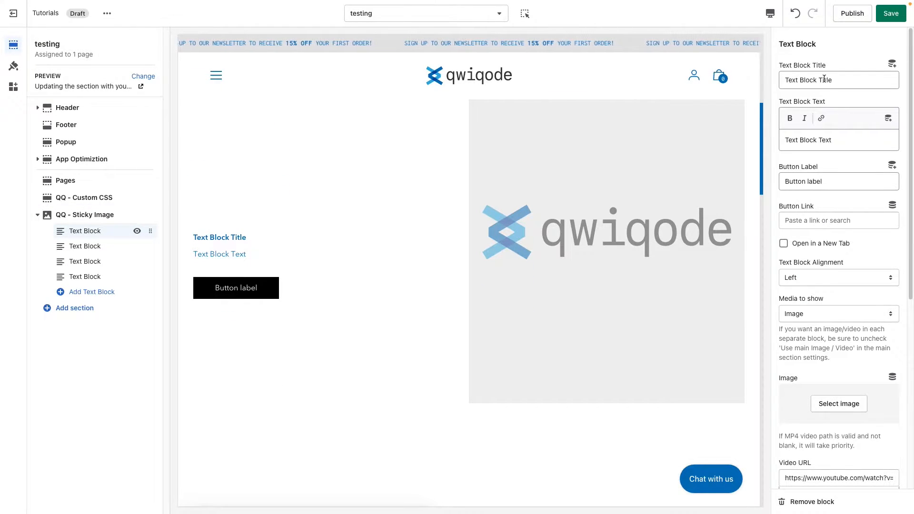
left_click(799, 80)
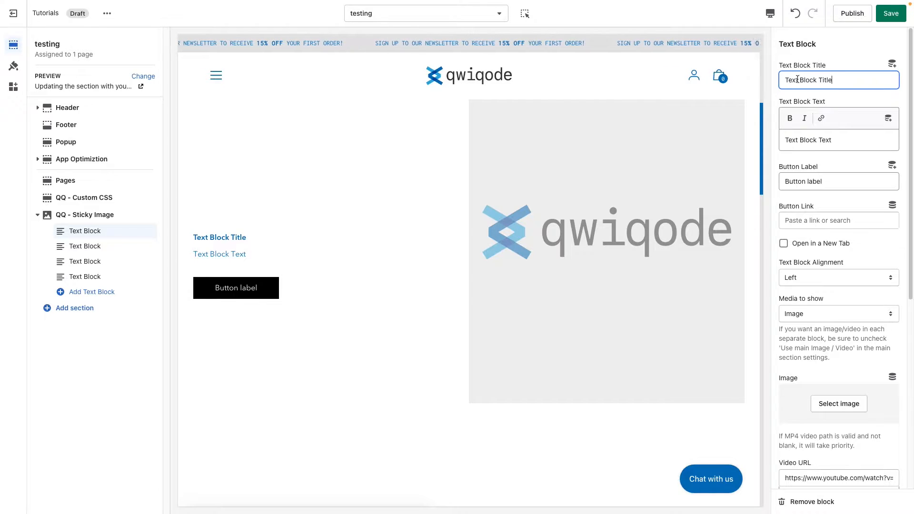
left_click(848, 79)
type("1")
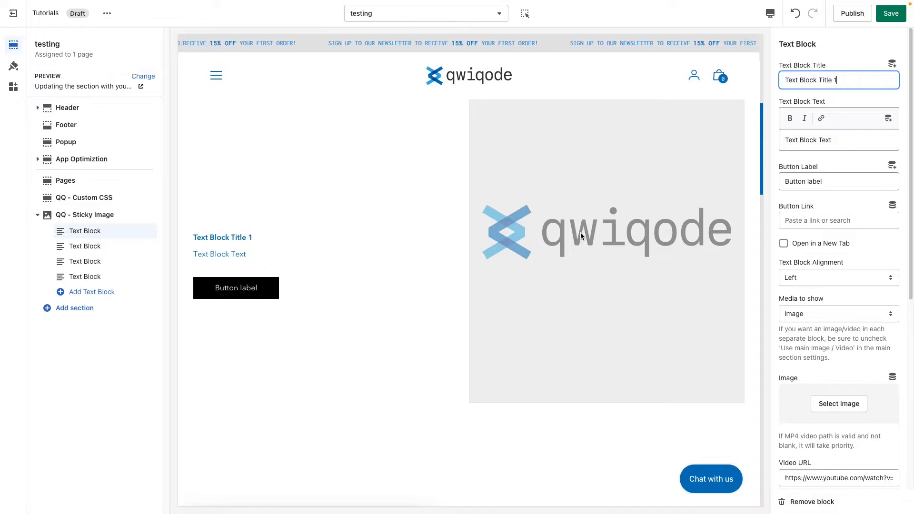
Replace the first text block's body text with the copied Lorem ipsum paragraph
left_click(847, 141)
left_click_drag(847, 141, 765, 138)
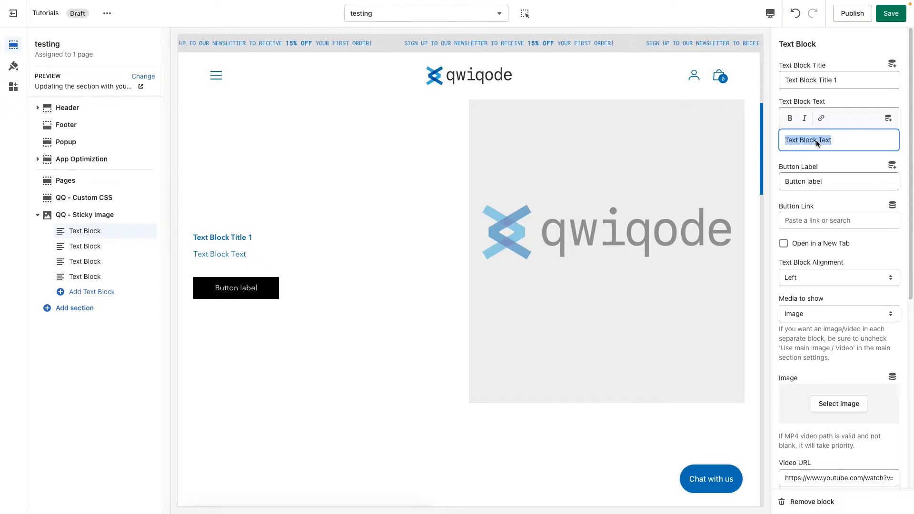
type("Lorem ipsum dolor sit amet, consectetur adipiscing elit, sed do eiusmod tempor incididunt ut labore et dolore magna aliqua. Ut enim ad minim veniam, quis nostrud exercitation ullamco laboris nisi ut aliquip ex ea commodo consequat.")
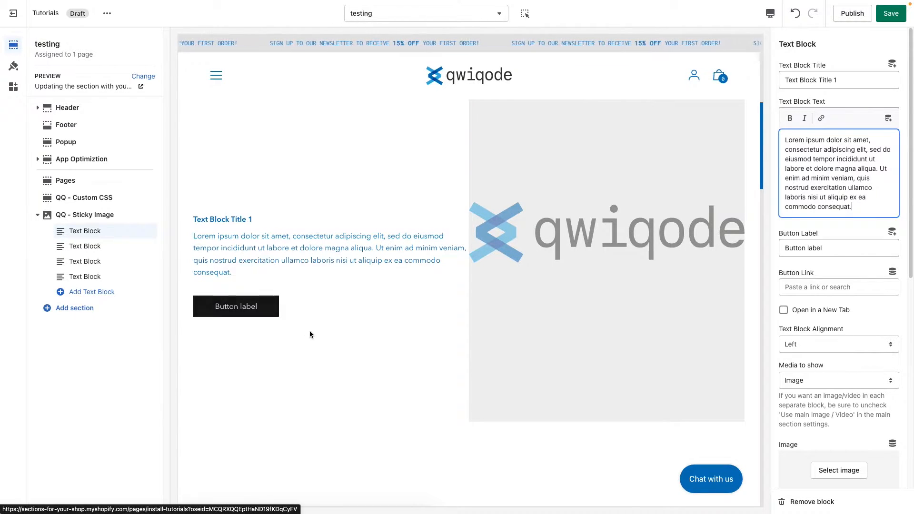
Set the first text block's button label to "Shop now", leaving the button link empty
triple_click(828, 248)
type("Sh")
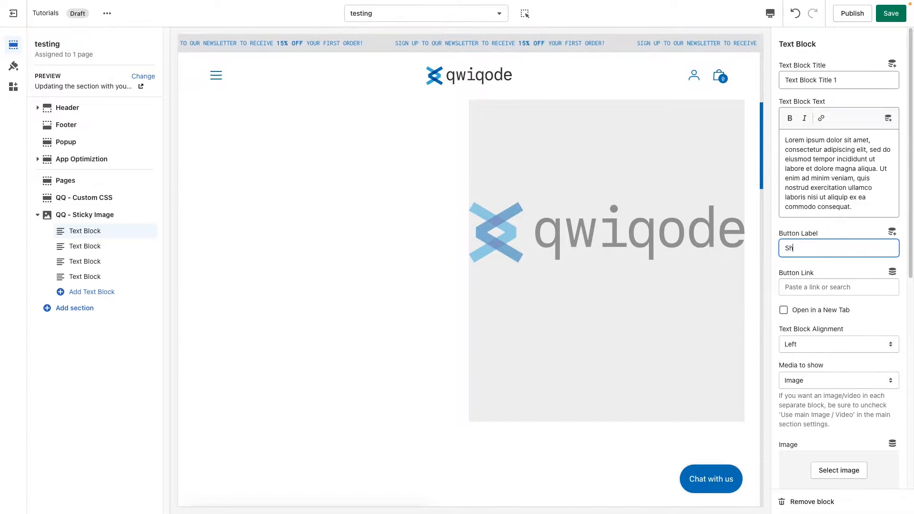
type("op now")
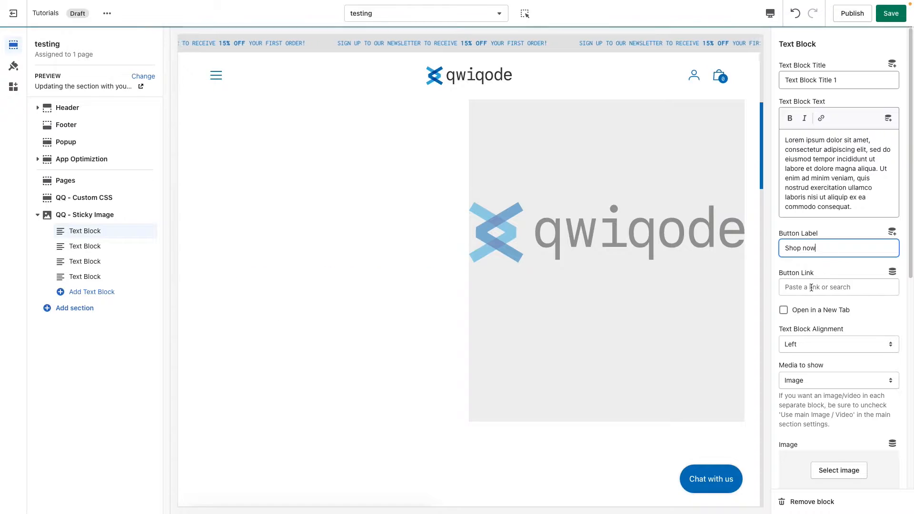
left_click(812, 288)
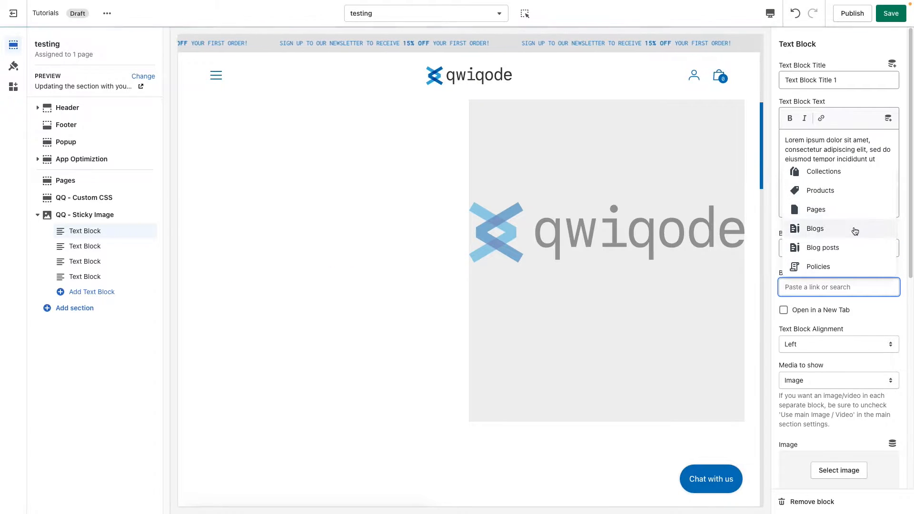
left_click(872, 304)
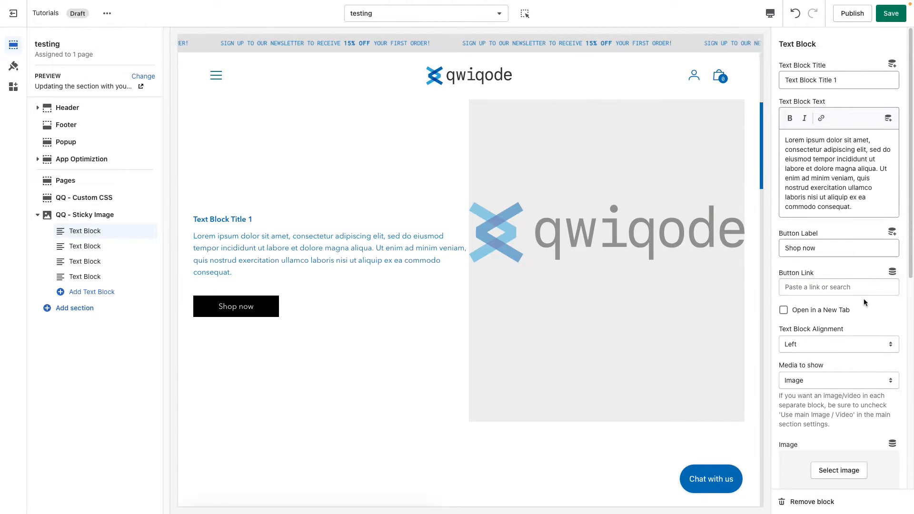
Try clearing the first text block's button label and undo the removal
left_click_drag(834, 248, 770, 248)
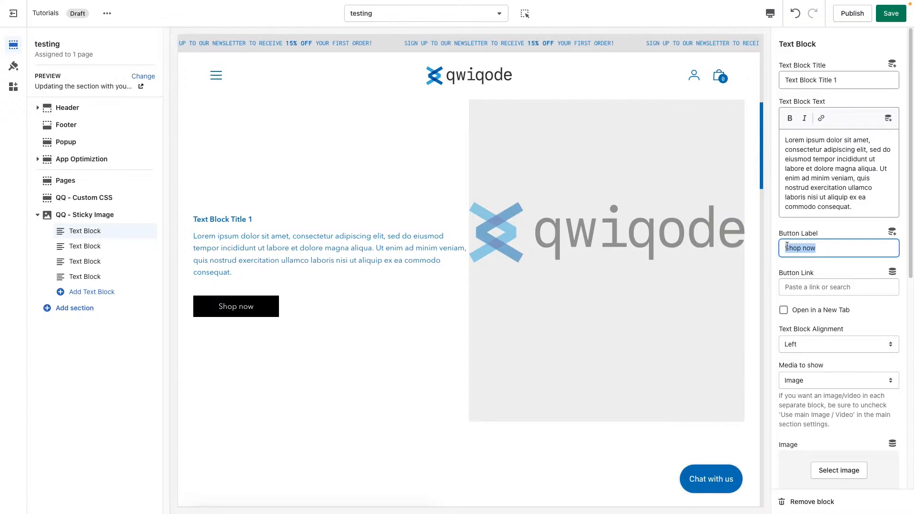
key("BackSpace")
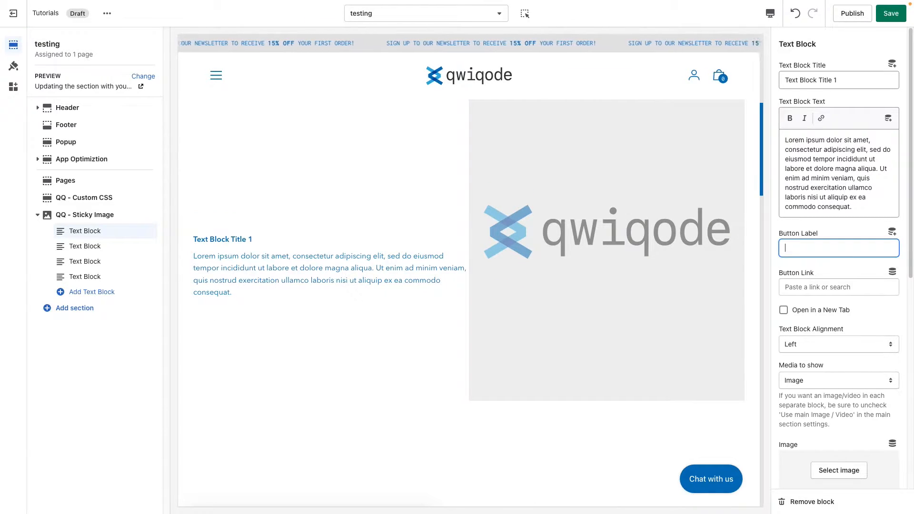
key("ctrl+z")
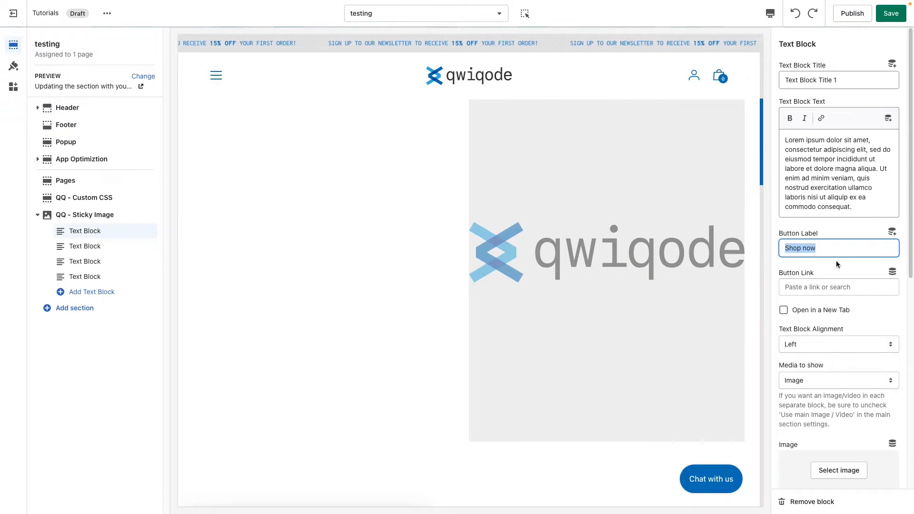
Try the Center and Right alignments for the first text block and return it to Left
left_click(822, 330)
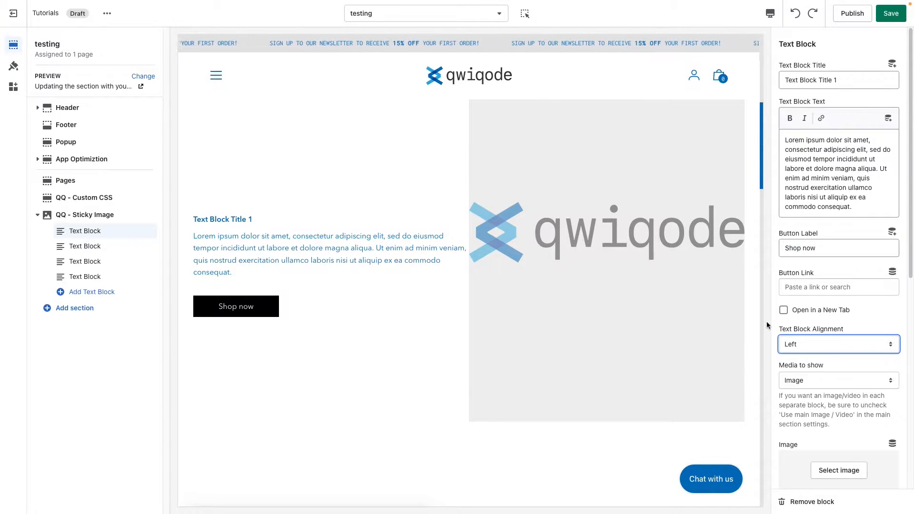
scroll(810, 324, "down", 1)
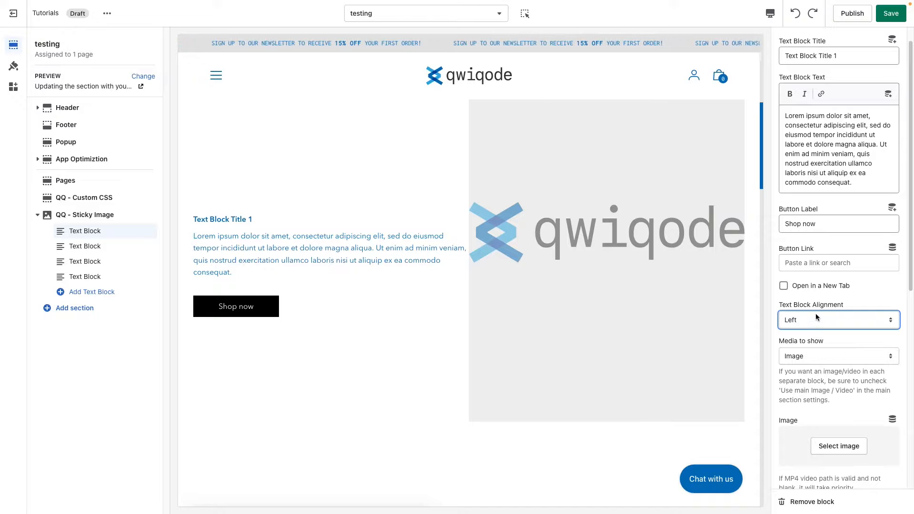
left_click(832, 316)
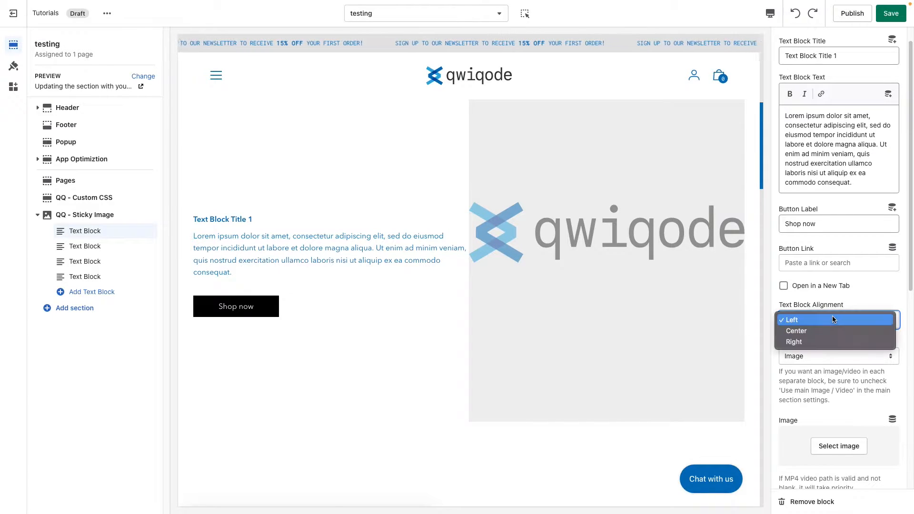
left_click(832, 331)
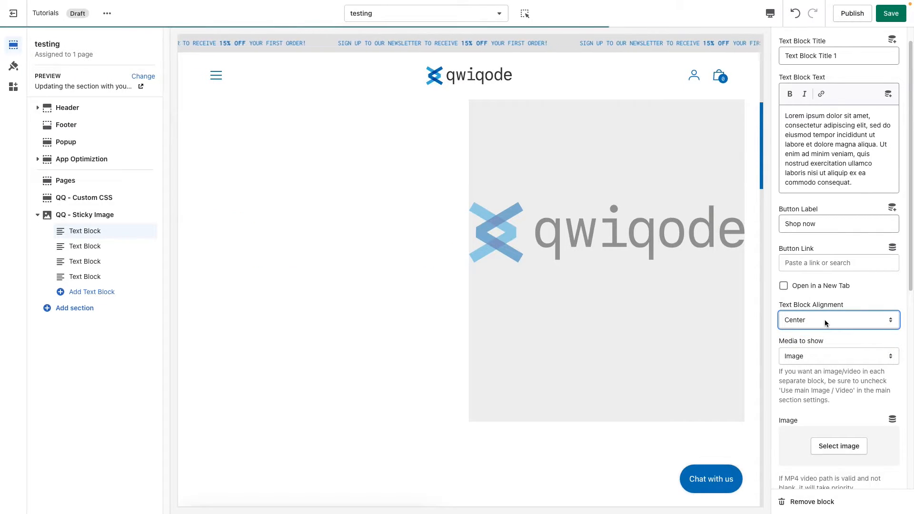
left_click(825, 323)
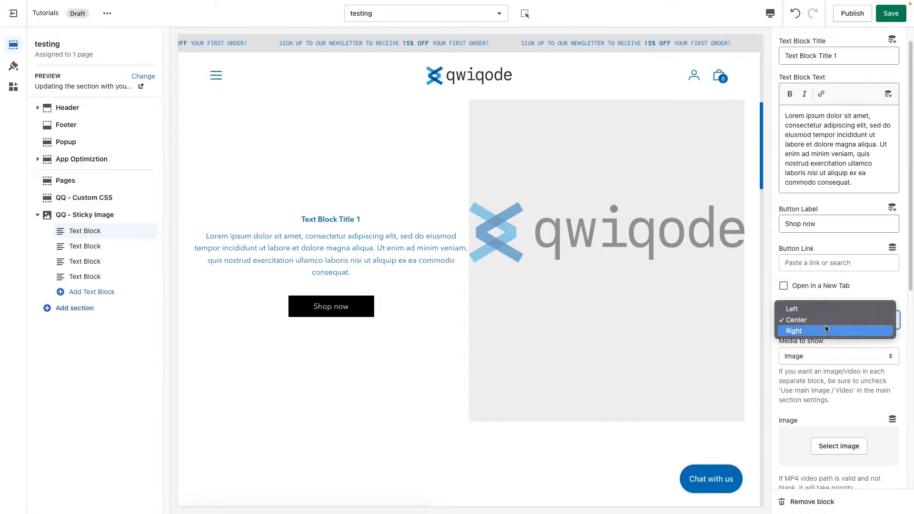
left_click(826, 330)
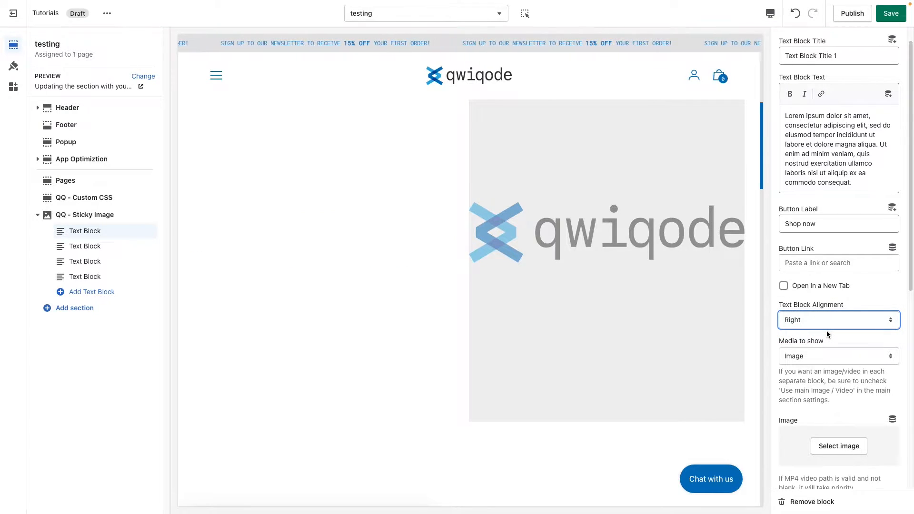
left_click(826, 327)
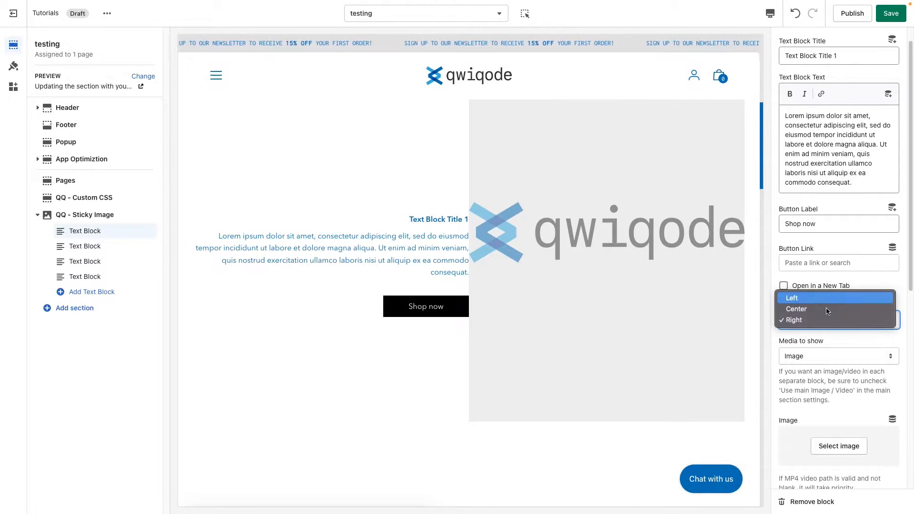
left_click(822, 298)
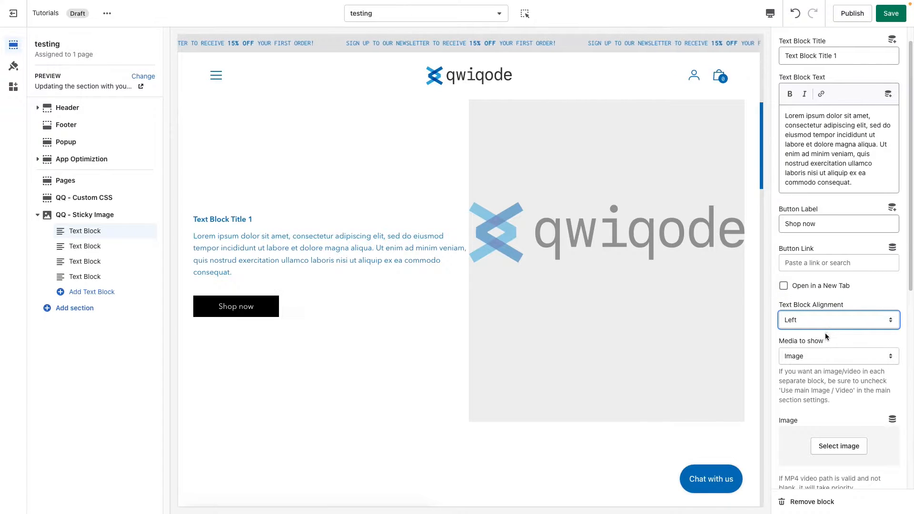
Examine the first text block's media settings and how the sticky image behaves while the previewed page scrolls
scroll(829, 332, "down", 3)
scroll(826, 335, "down", 1)
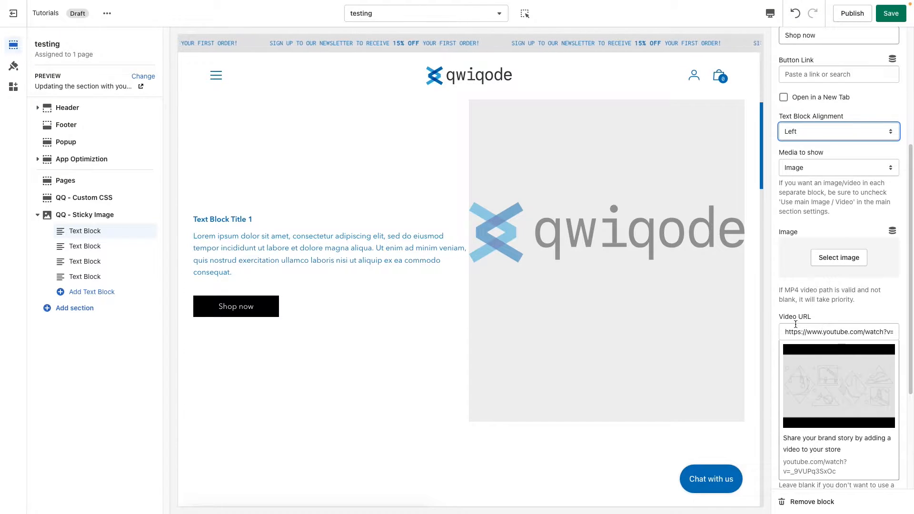
scroll(579, 305, "up", 1)
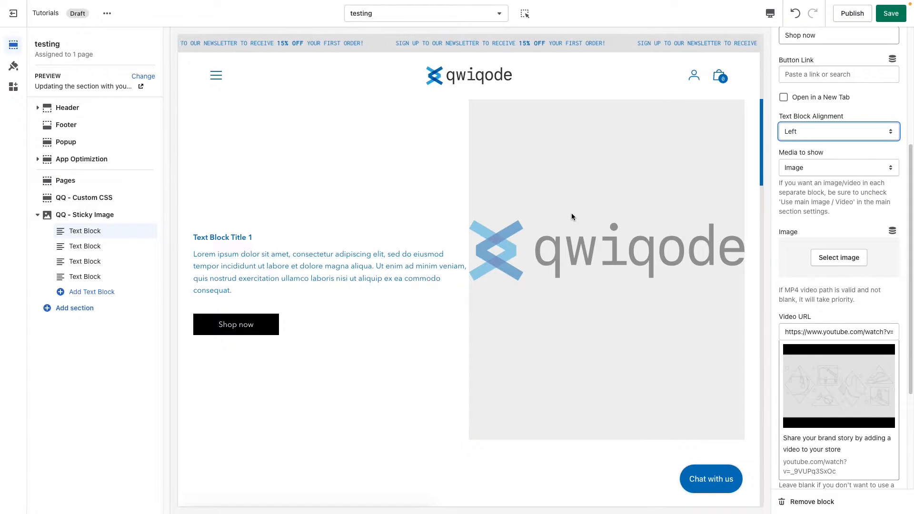
scroll(313, 309, "down", 1)
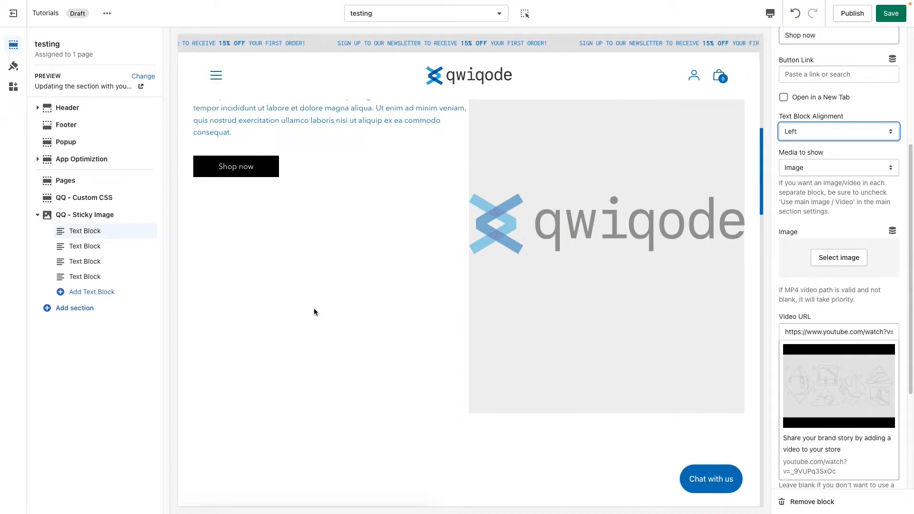
scroll(313, 308, "up", 2)
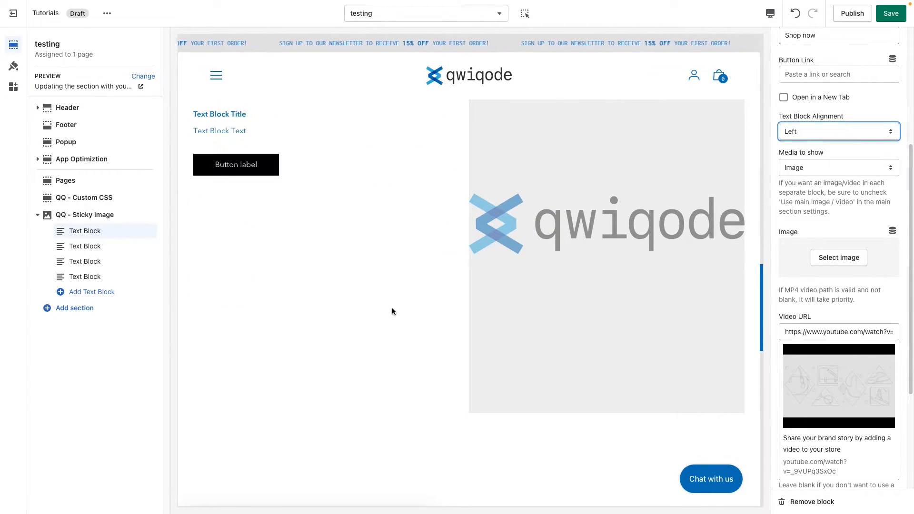
scroll(581, 292, "down", 1)
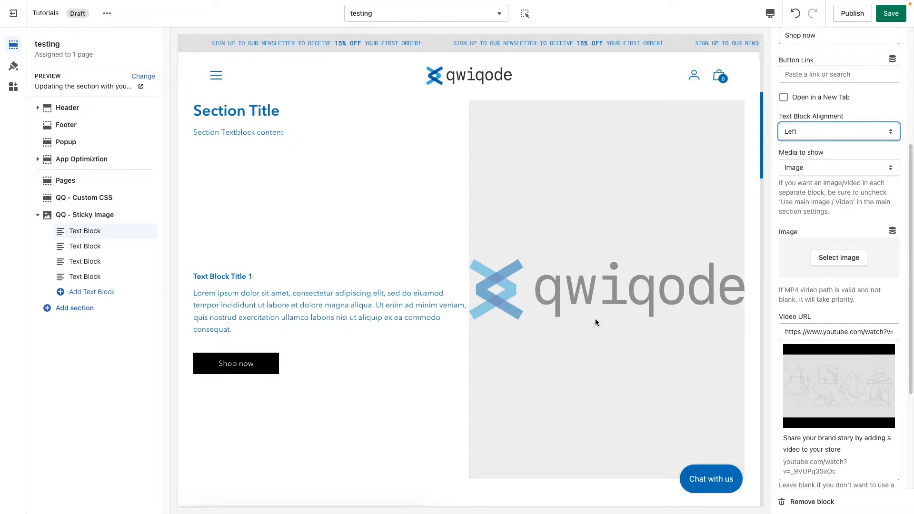
Choose the bedroom photo pexels-andrea-davis-9825990 from the image library as the first text block's image
left_click(831, 251)
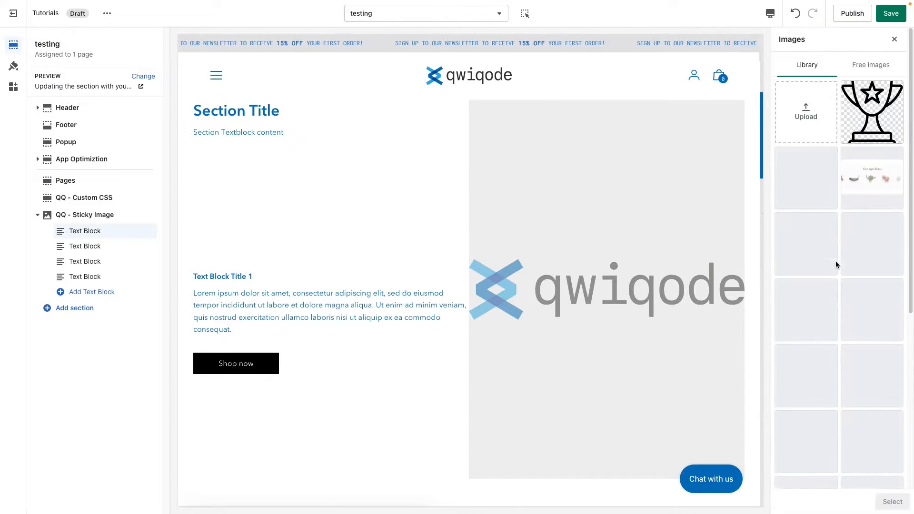
scroll(816, 255, "down", 10)
left_click(839, 469)
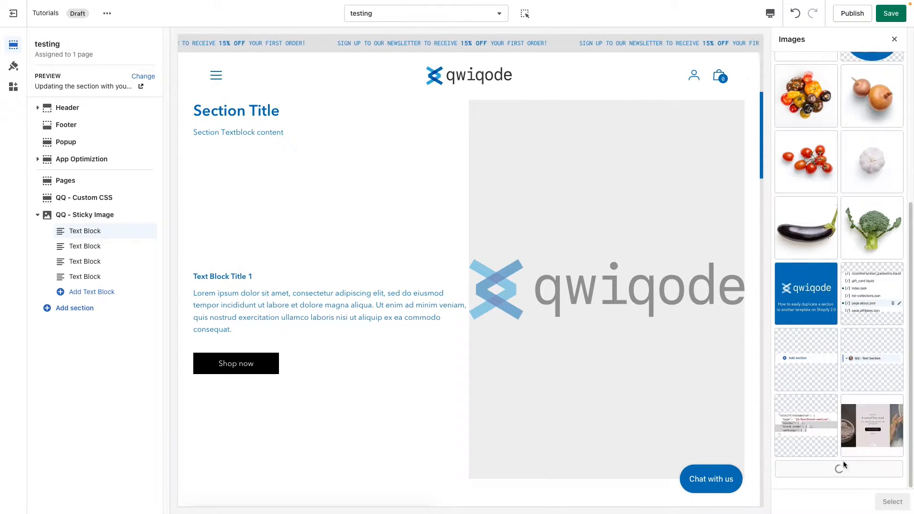
scroll(849, 389, "down", 10)
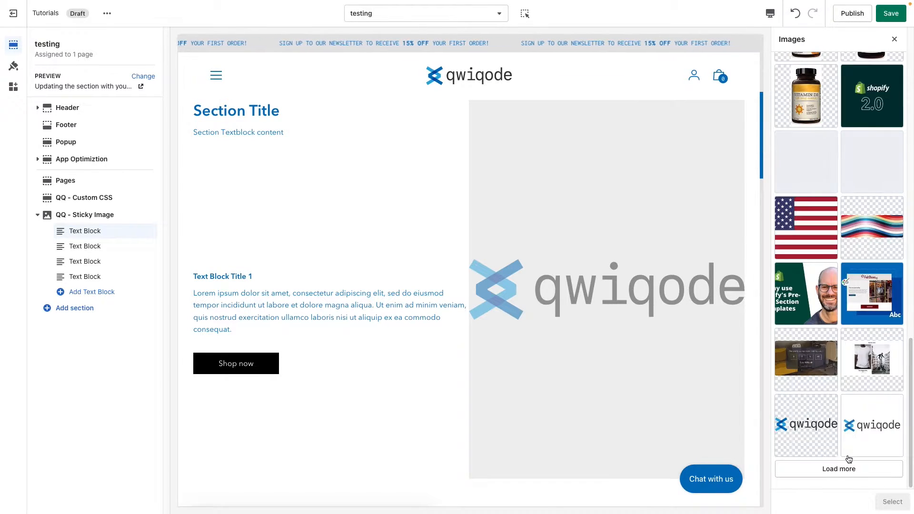
left_click(850, 467)
scroll(859, 360, "down", 10)
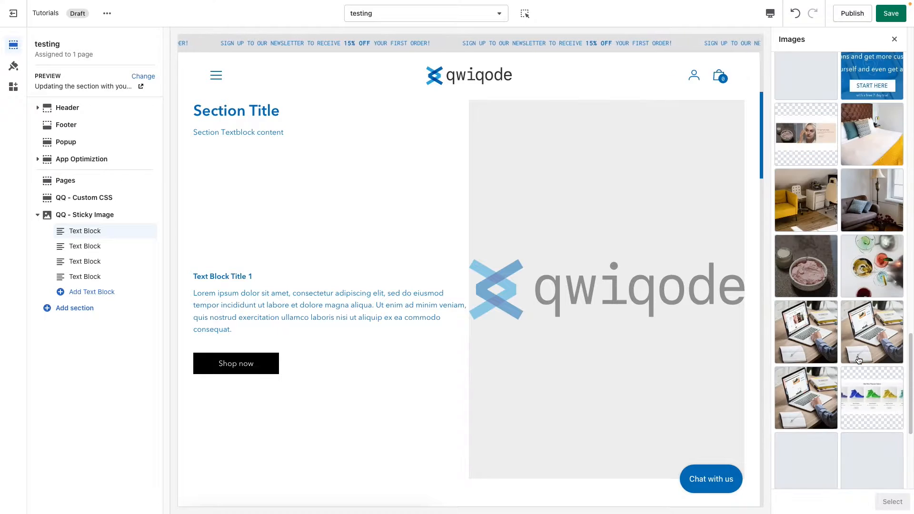
left_click(872, 162)
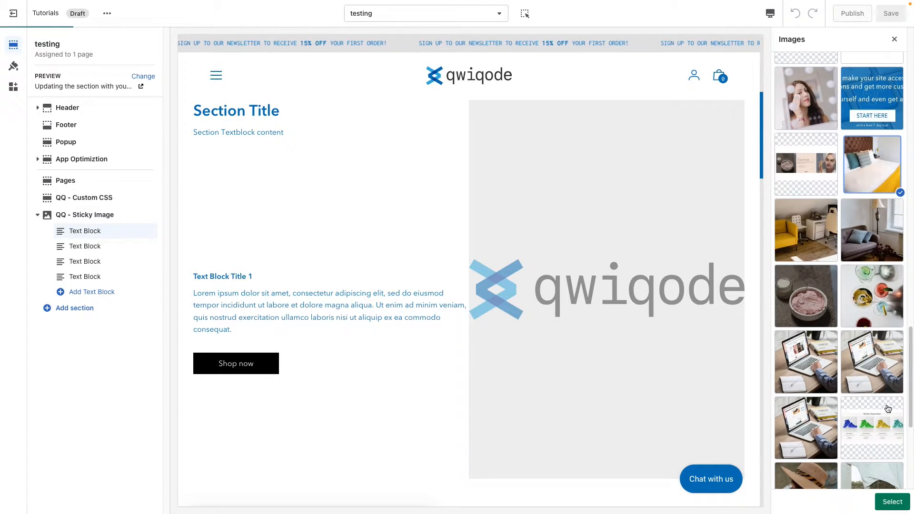
left_click(892, 502)
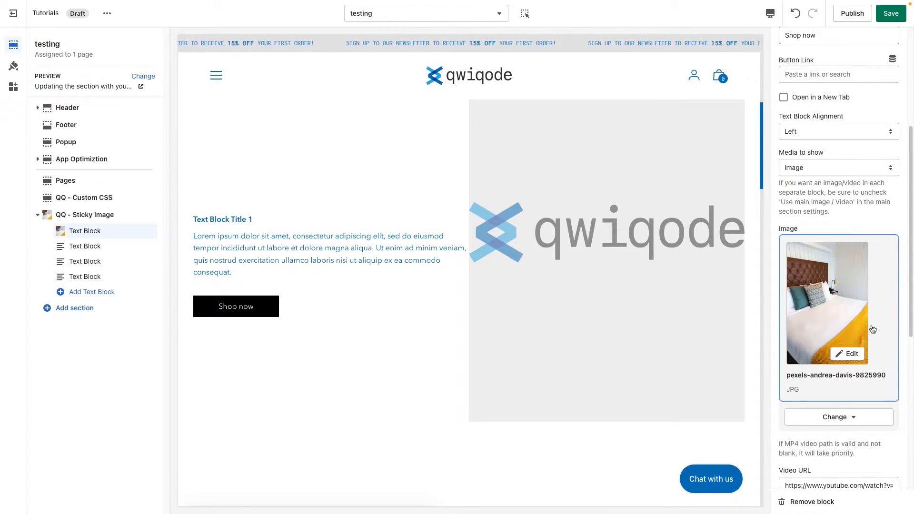
scroll(817, 354, "down", 1)
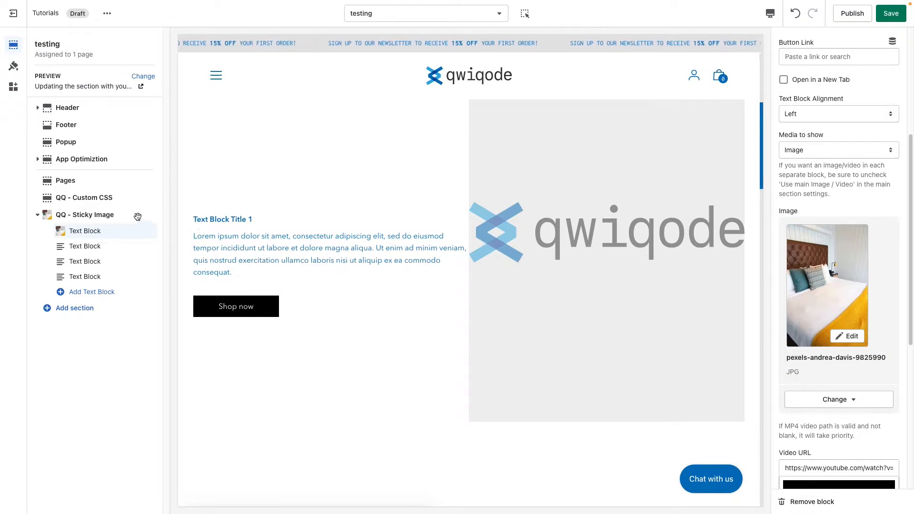
Turn off Display main image in the QQ - Sticky Image section so each text block's own image is used
left_click(95, 218)
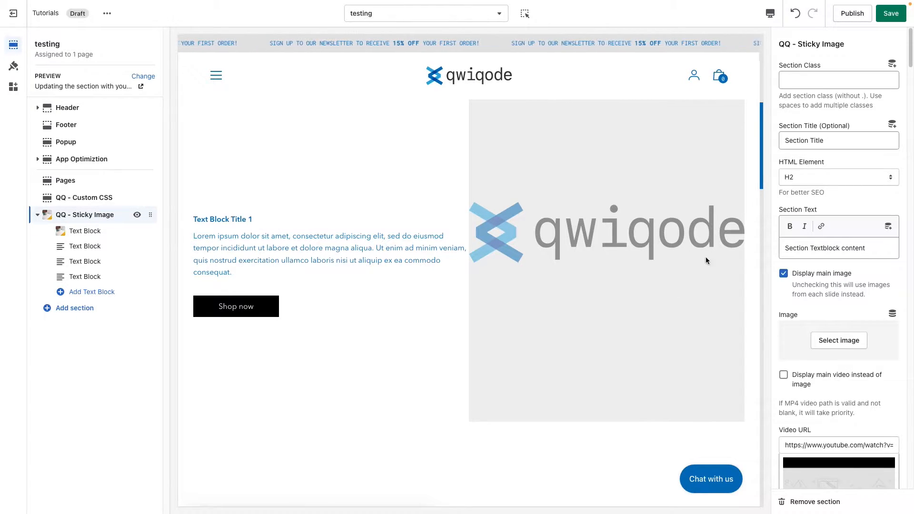
left_click(827, 279)
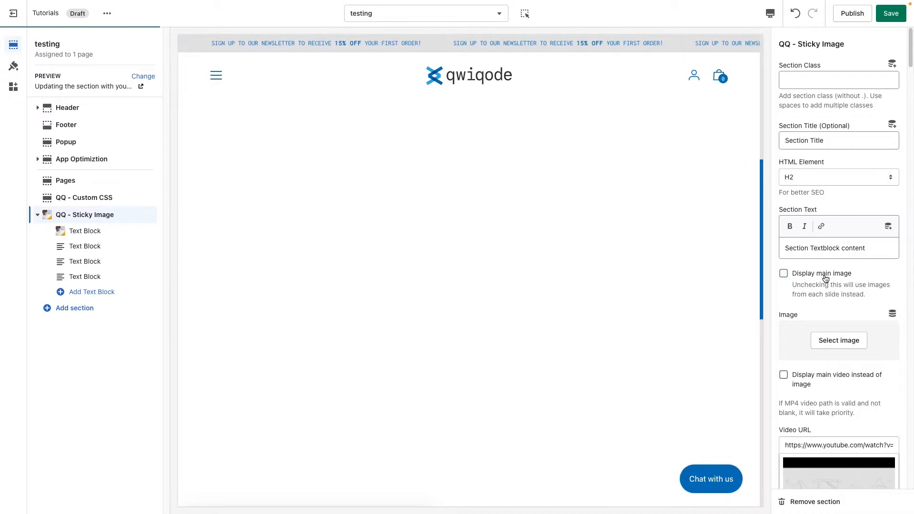
scroll(665, 298, "down", 2)
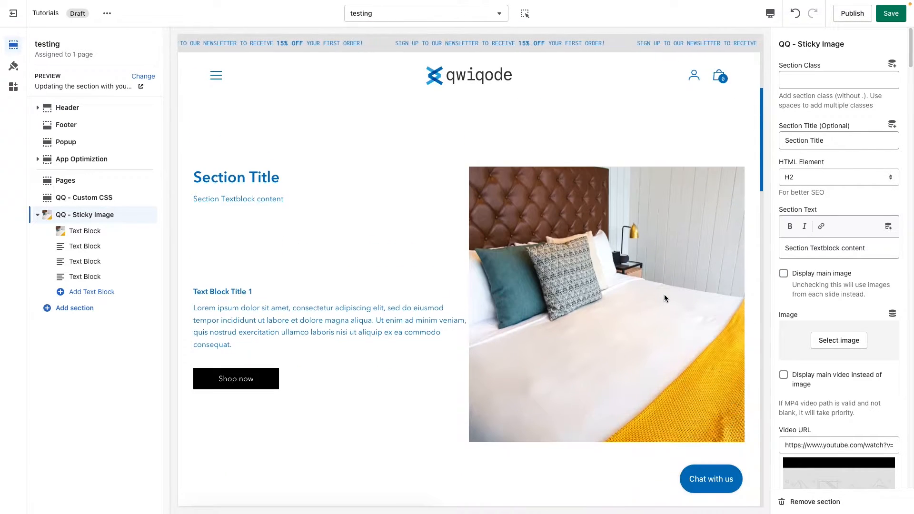
Try Video as the media to show for the first text block
left_click(86, 231)
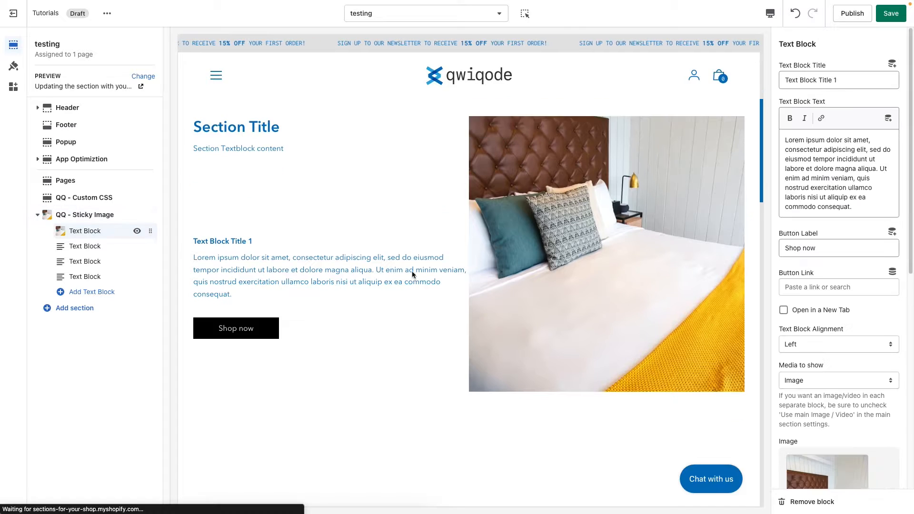
scroll(815, 329, "down", 6)
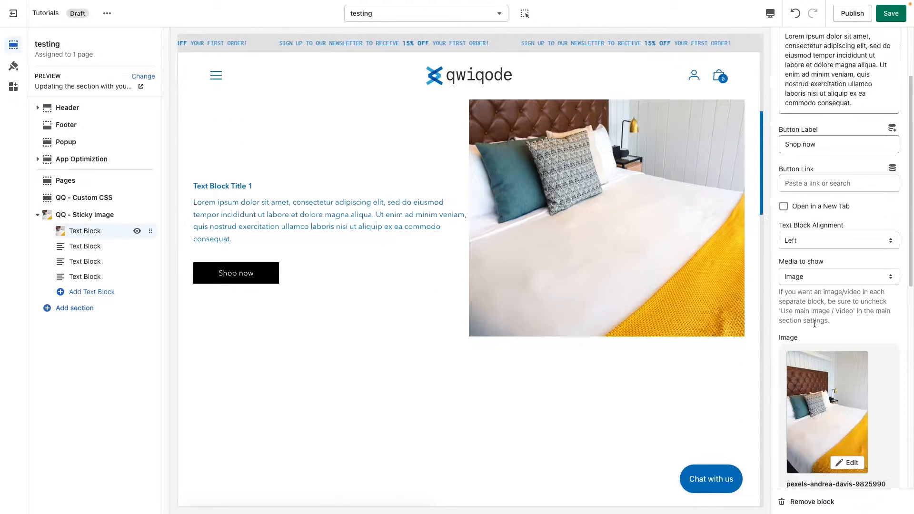
scroll(676, 320, "up", 1)
scroll(676, 320, "up", 1)
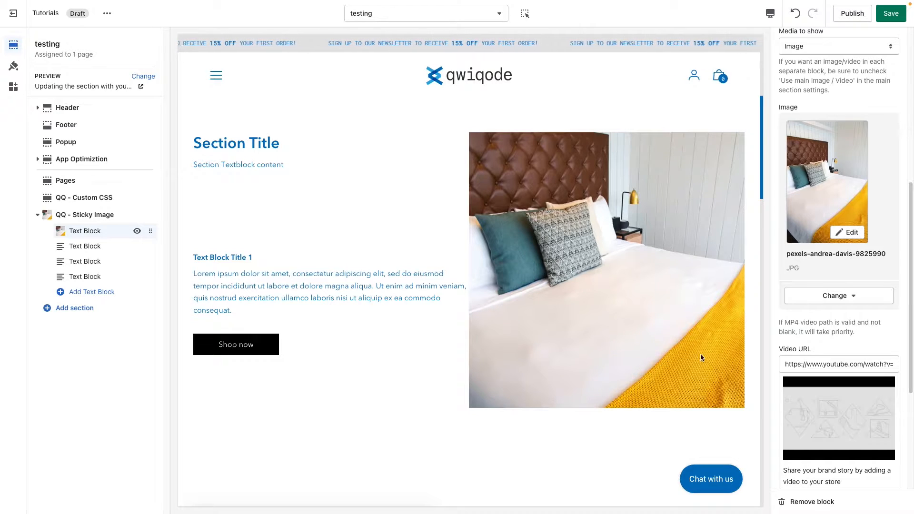
scroll(828, 339, "down", 3)
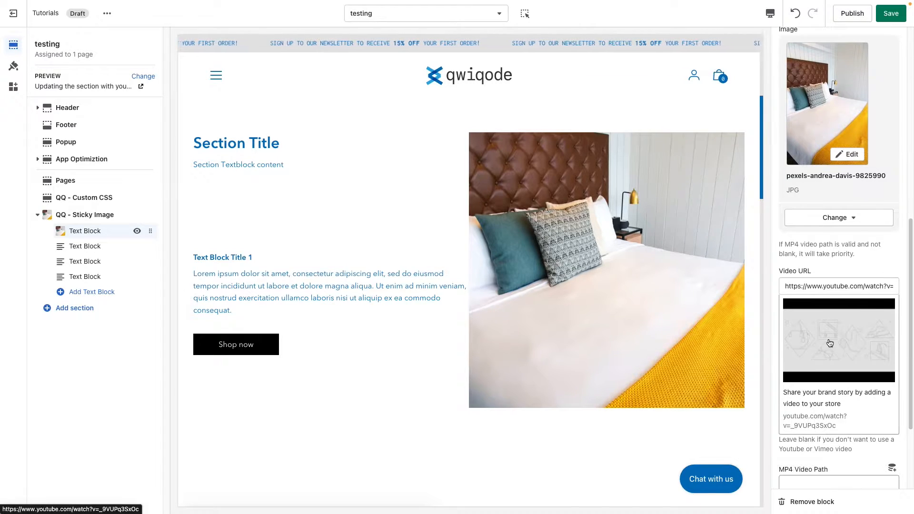
scroll(810, 286, "up", 6)
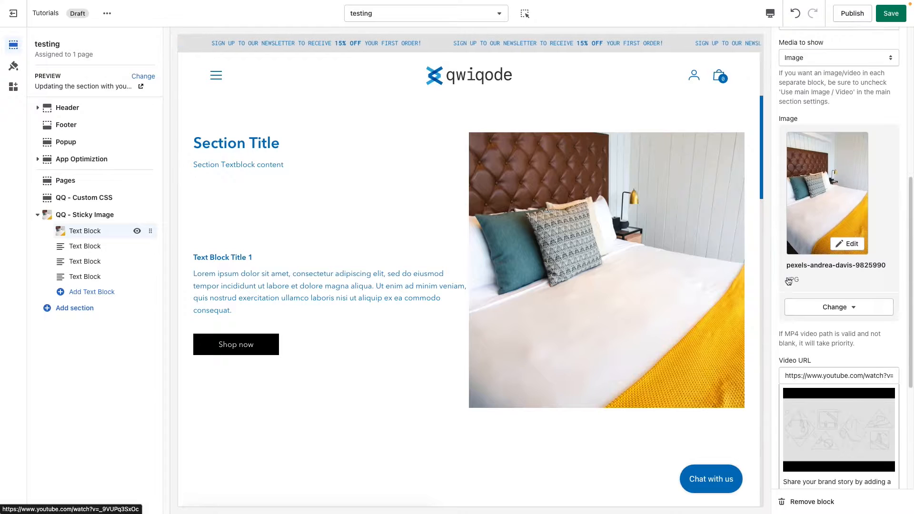
left_click(821, 237)
left_click(823, 242)
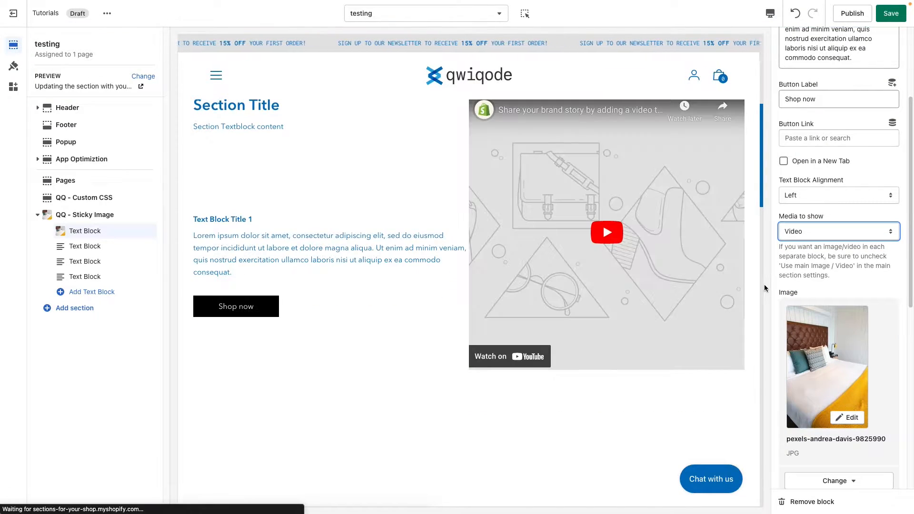
scroll(842, 338, "down", 6)
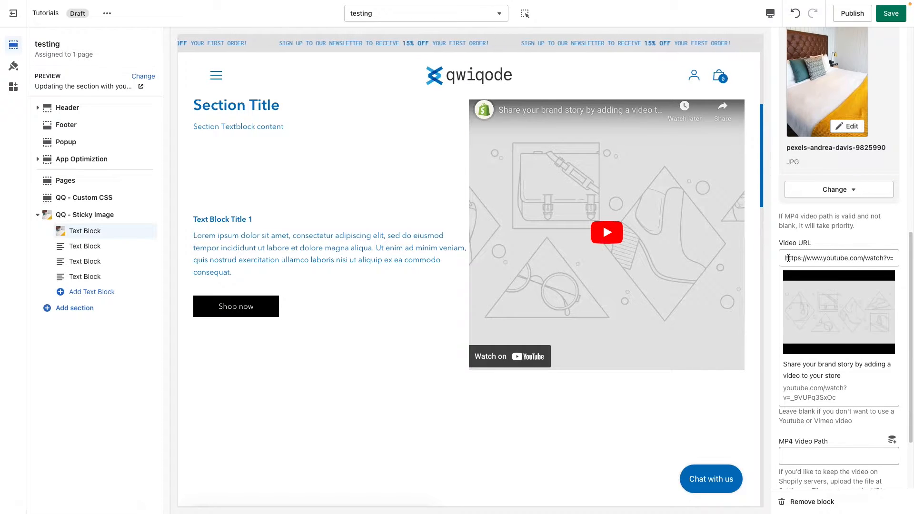
left_click_drag(790, 259, 881, 259)
left_click(850, 259)
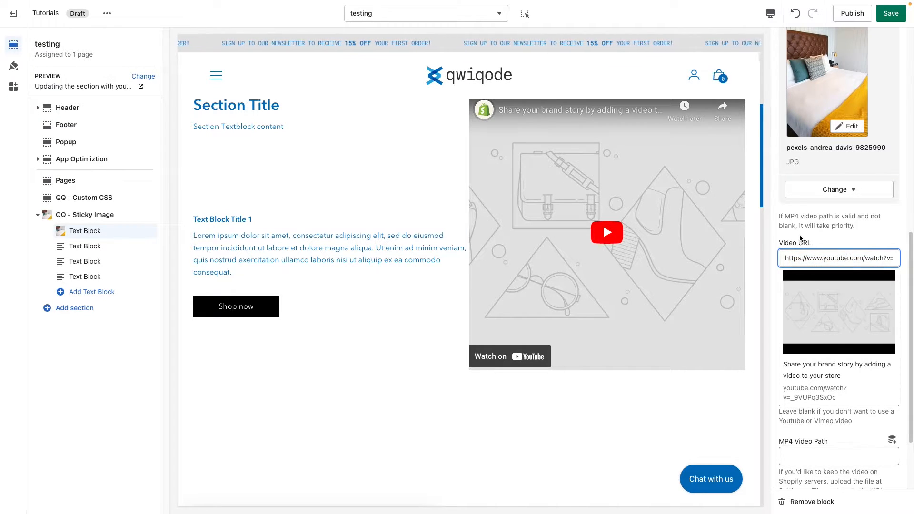
scroll(811, 389, "down", 1)
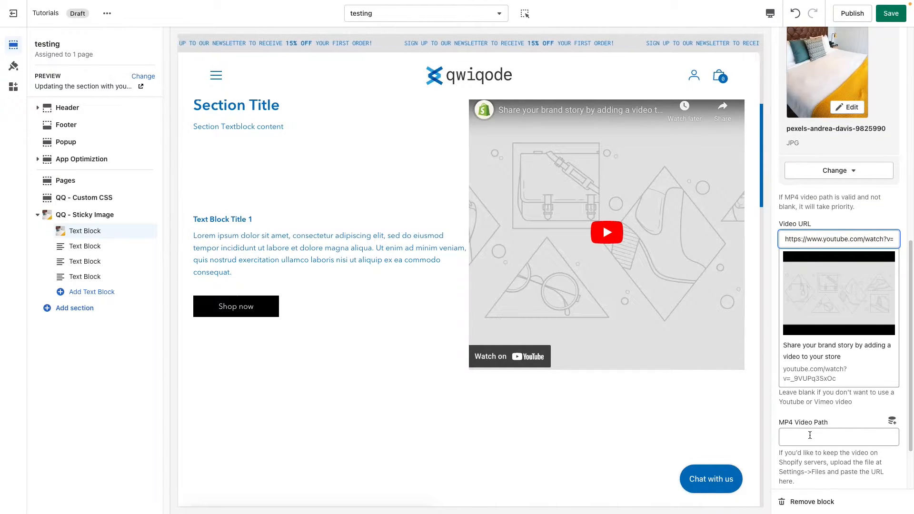
left_click(810, 436)
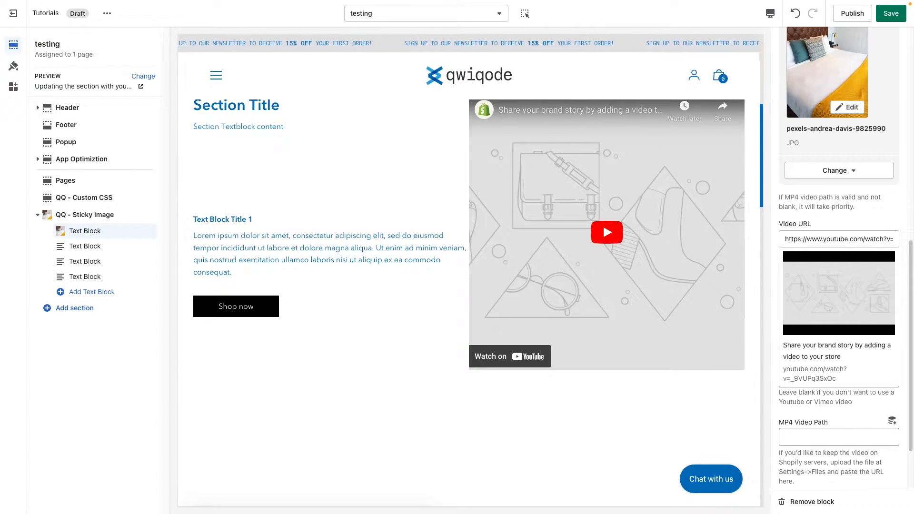
type("https://cdn.shopify.com/videos/c/o/v/7b3f6360c6ea4a08aa66c8354a58b4ce.mp4")
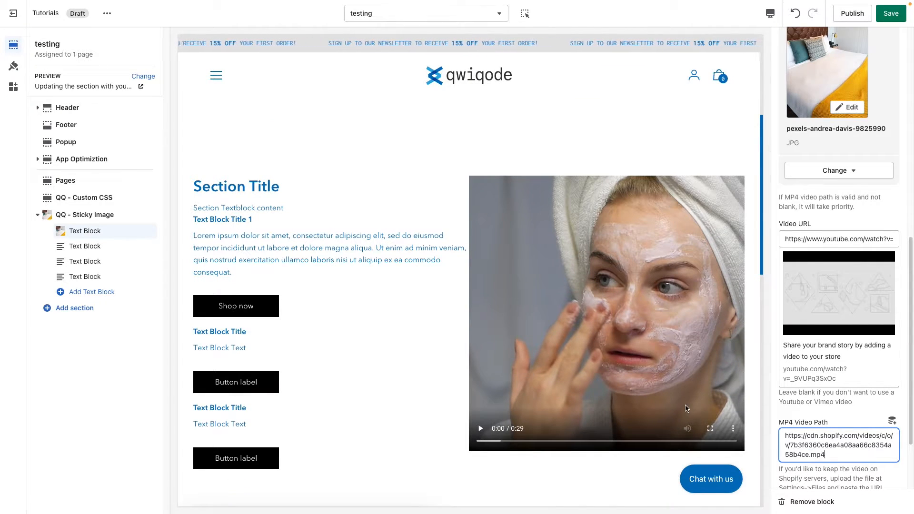
left_click_drag(831, 455, 783, 433)
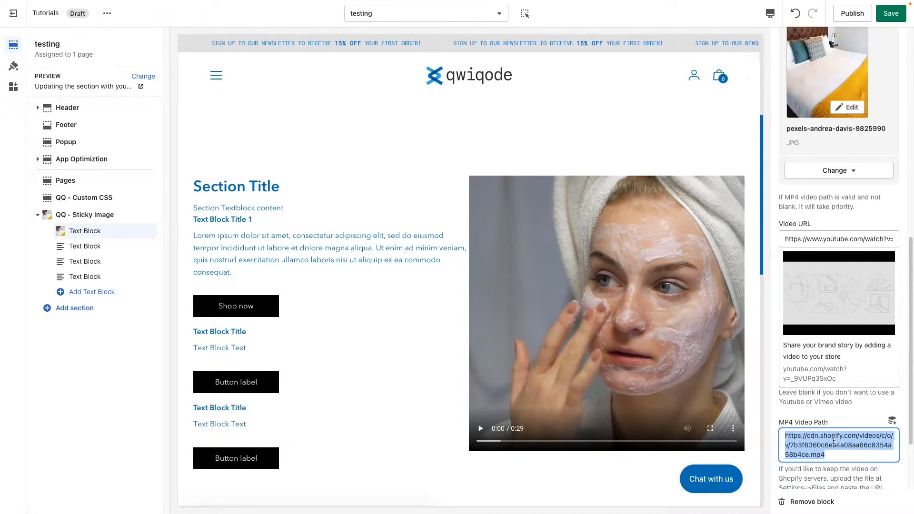
key("BackSpace")
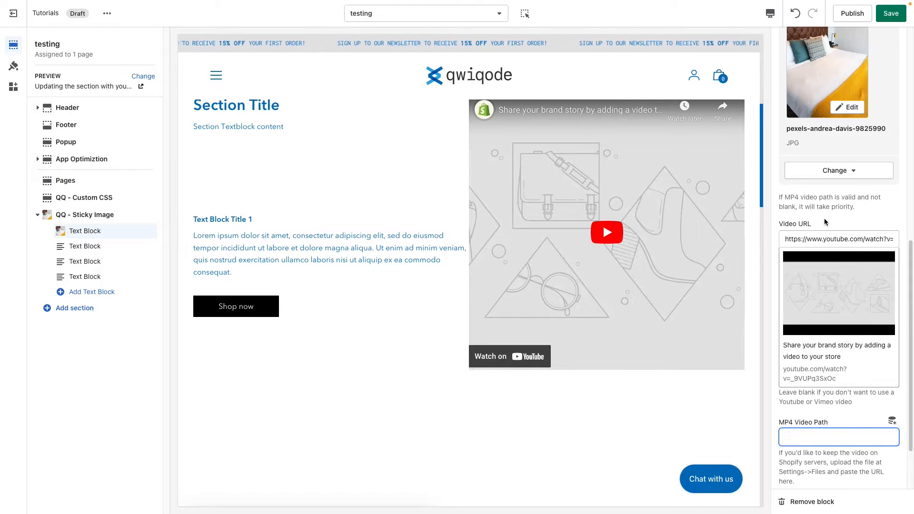
Return the first text block's media to show to Image
scroll(825, 222, "up", 5)
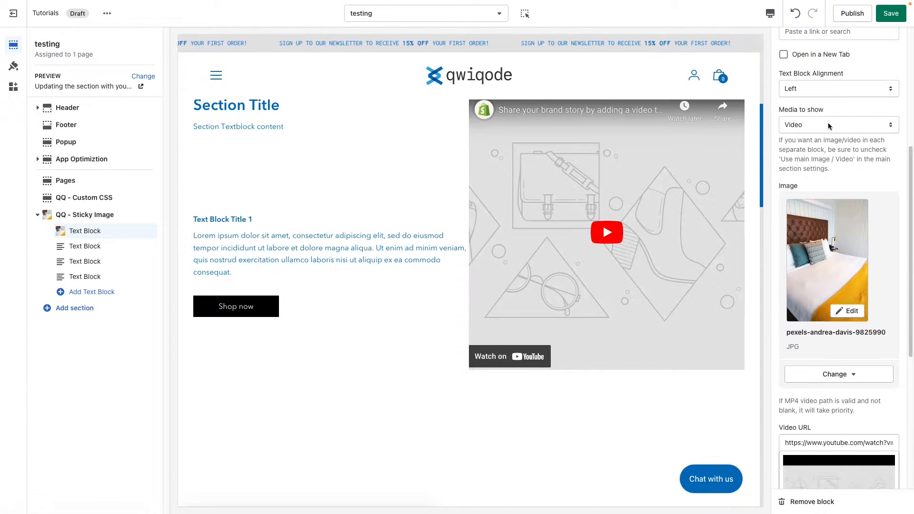
left_click(828, 125)
left_click(805, 115)
scroll(814, 374, "down", 6)
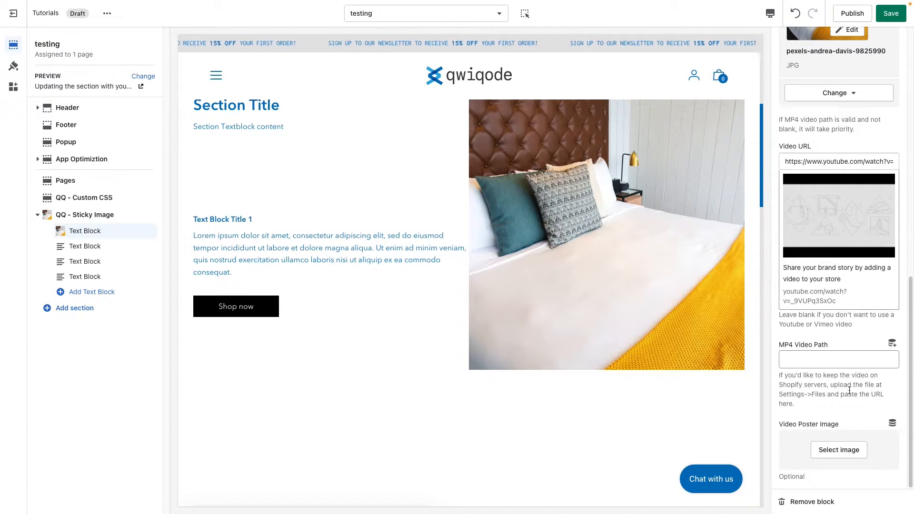
Set the second text block's title to "Text Block Title 2" and replace its text with the Lorem ipsum paragraph
left_click(86, 246)
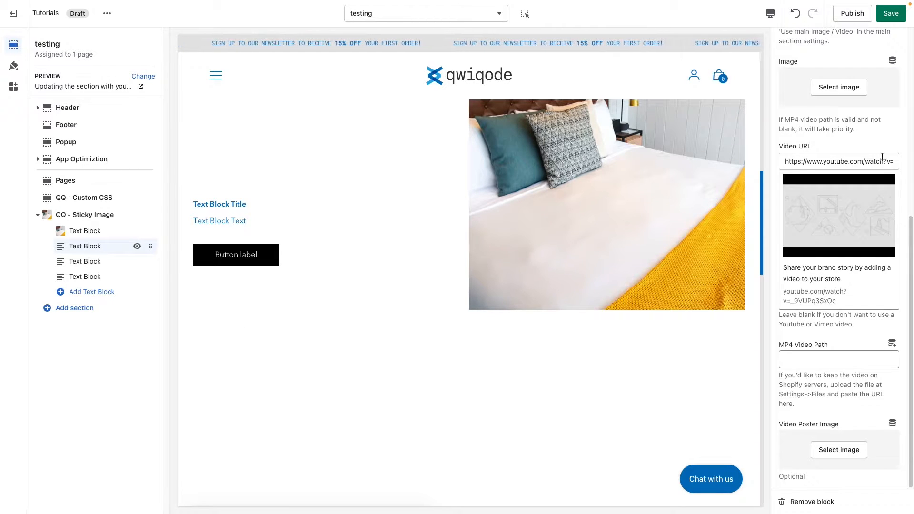
scroll(884, 168, "up", 7)
left_click(856, 79)
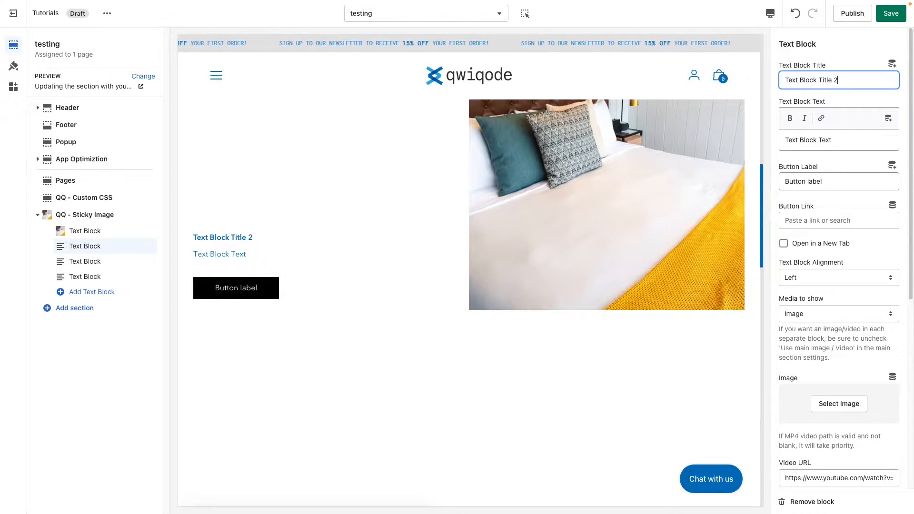
key("Return")
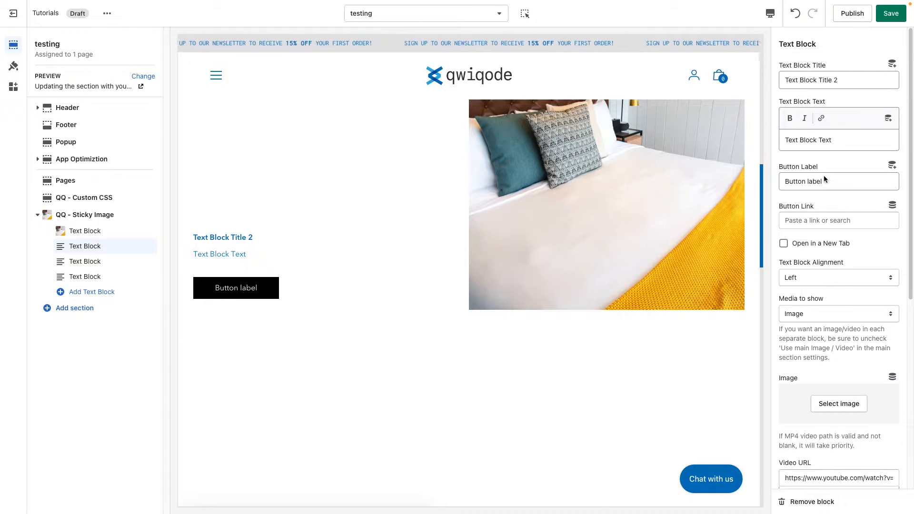
triple_click(825, 140)
type("Lorem ipsum dolor sit amet, consectetur adipiscing elit, sed do eiusmod tempor incididunt ut labore et dolore magna aliqua. Ut enim ad minim veniam, quis nostrud exercitation ullamco laboris nisi ut aliquip ex ea commodo consequat.")
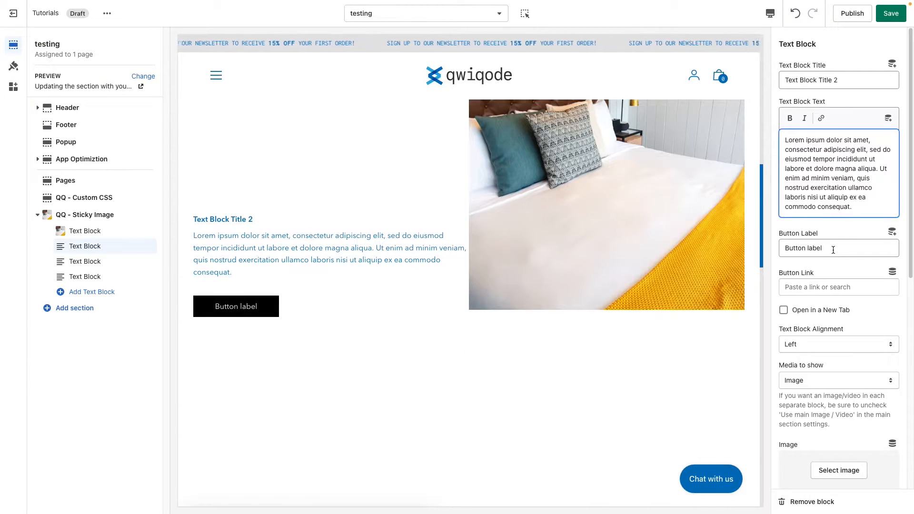
Clear the second text block's button label and set its text block alignment to Center
triple_click(835, 250)
key("BackSpace")
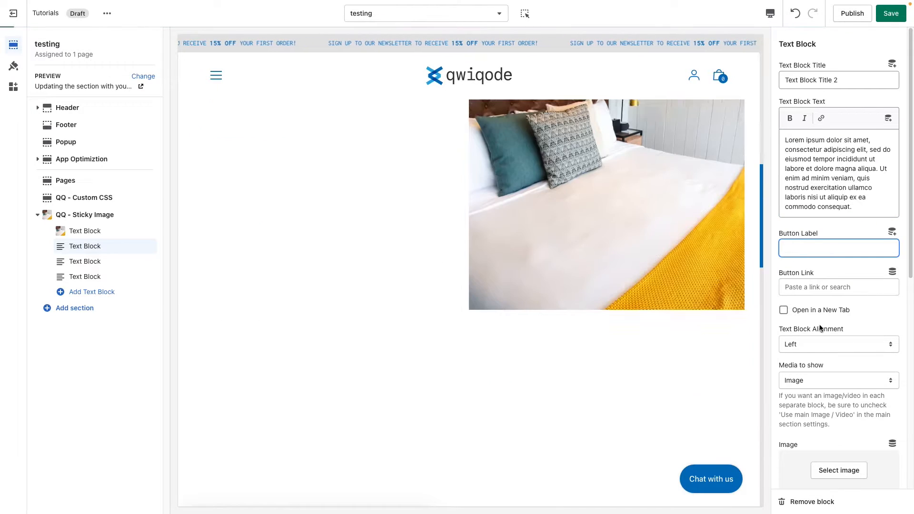
scroll(820, 328, "down", 1)
left_click(821, 305)
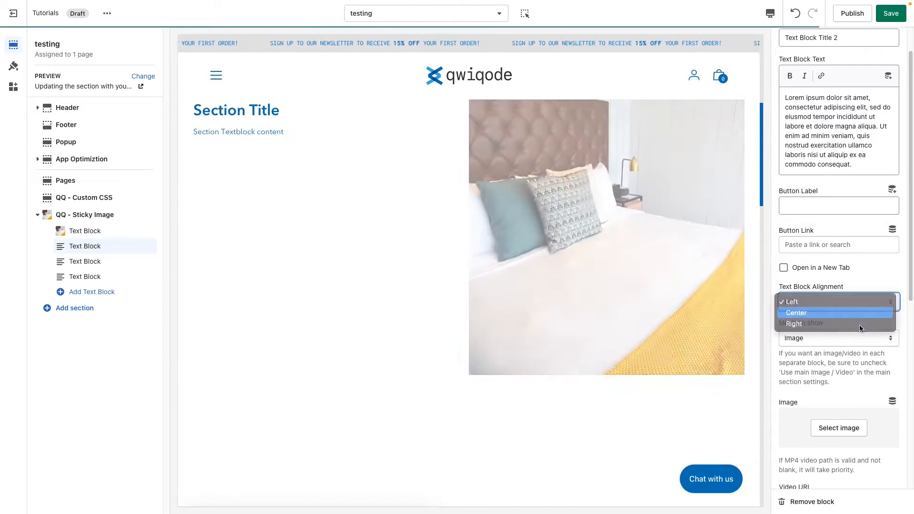
left_click(852, 312)
Set the second text block's media to show to Video, keeping the existing YouTube video URL
scroll(838, 336, "down", 1)
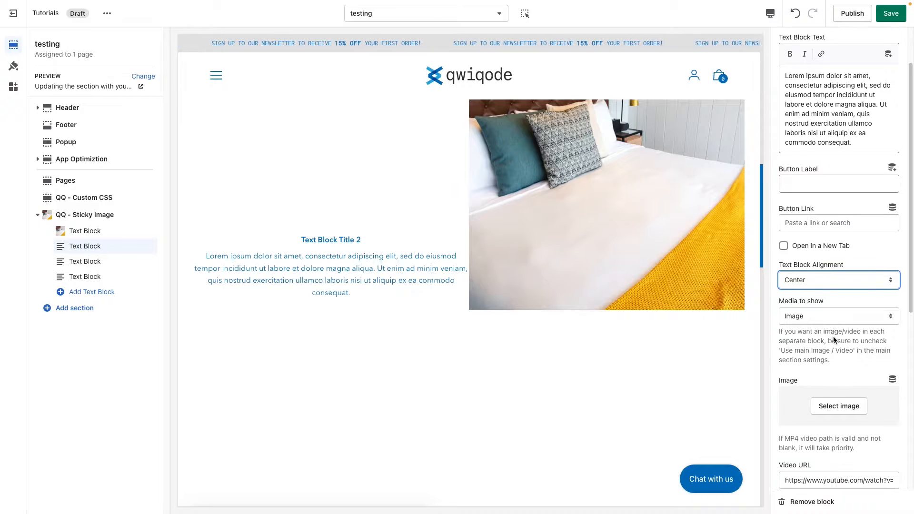
left_click(828, 317)
left_click(859, 328)
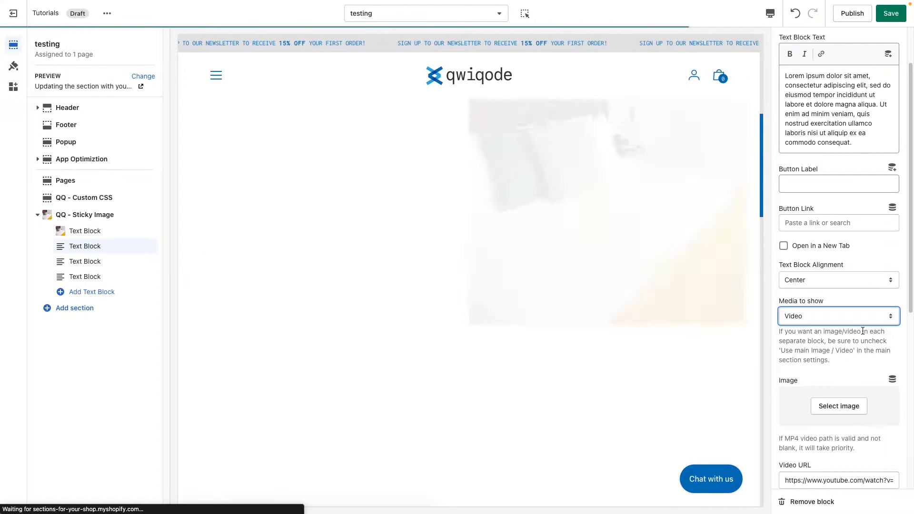
scroll(862, 331, "down", 3)
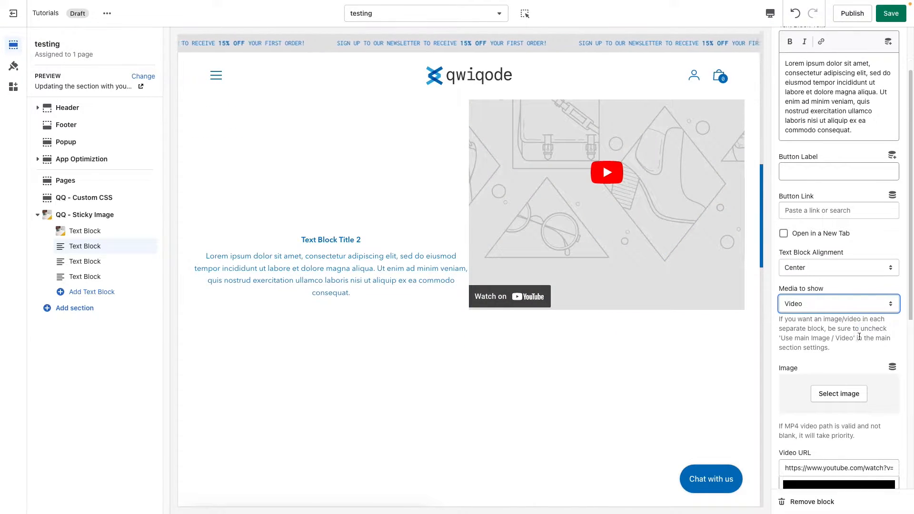
scroll(859, 338, "down", 6)
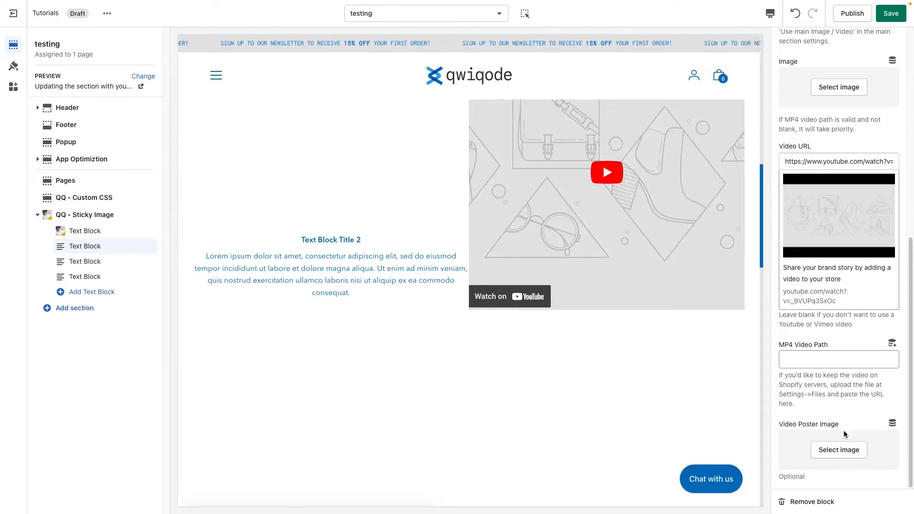
Set the smartwatch photo as the second text block's video poster image and play the video in the preview
left_click(840, 450)
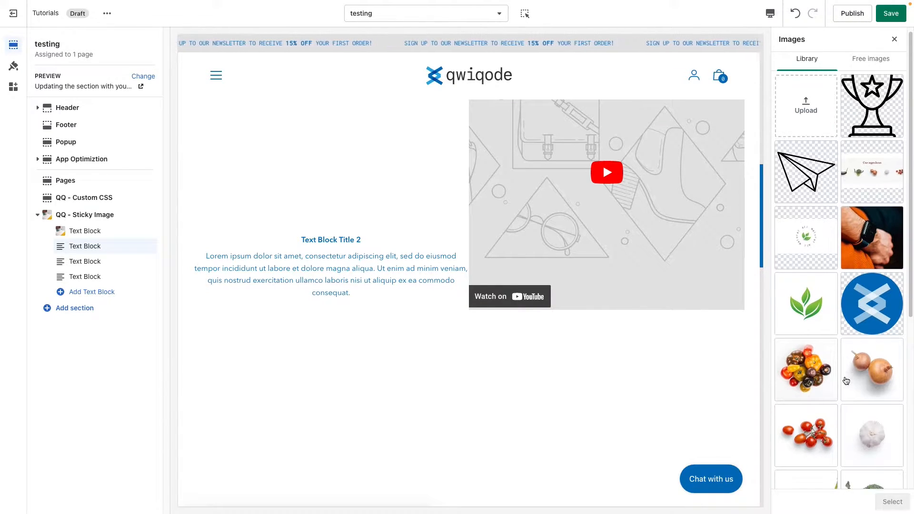
left_click(871, 240)
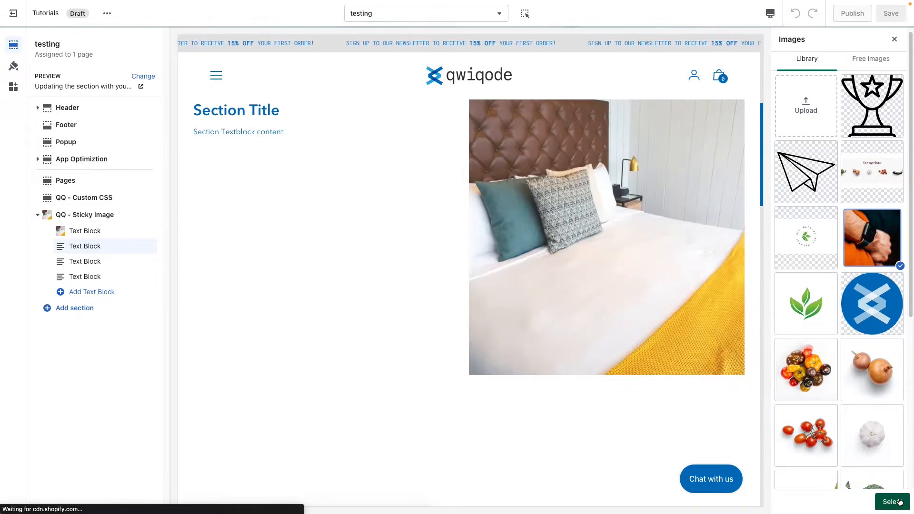
left_click(896, 502)
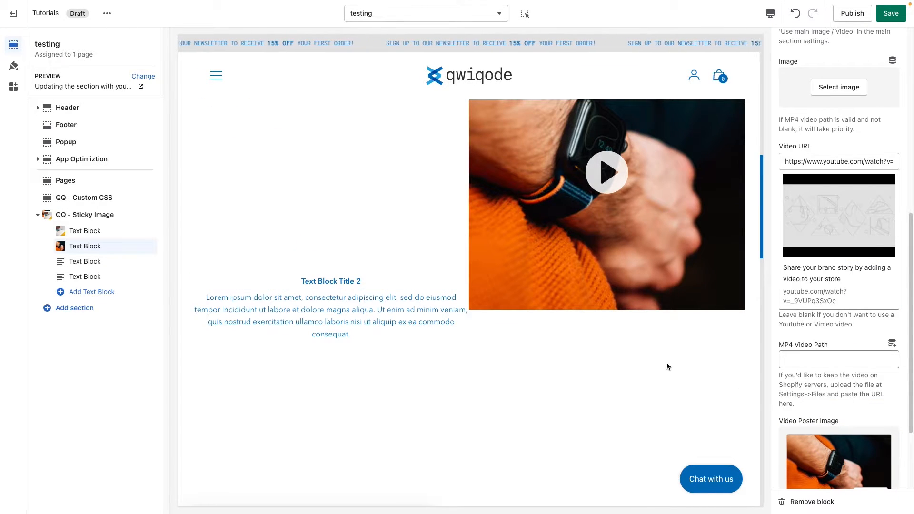
scroll(668, 364, "up", 2)
scroll(692, 366, "down", 6)
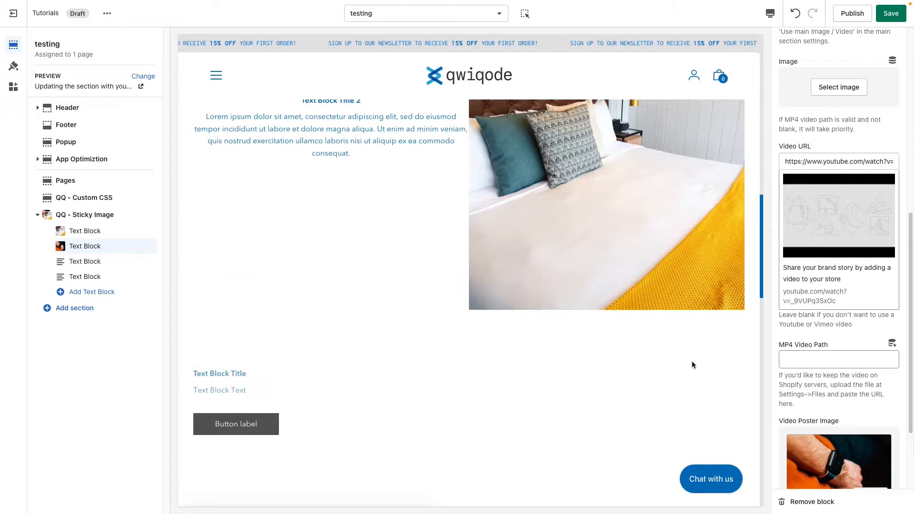
scroll(692, 361, "up", 5)
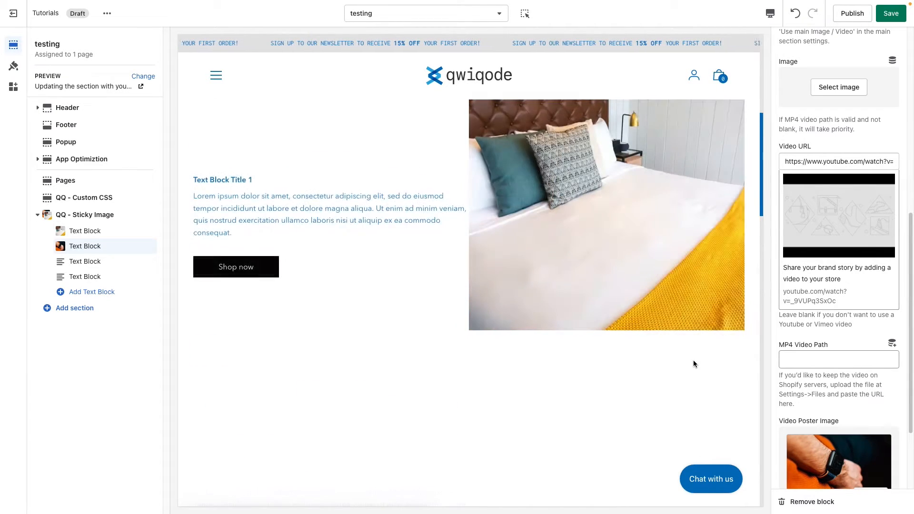
scroll(693, 364, "down", 3)
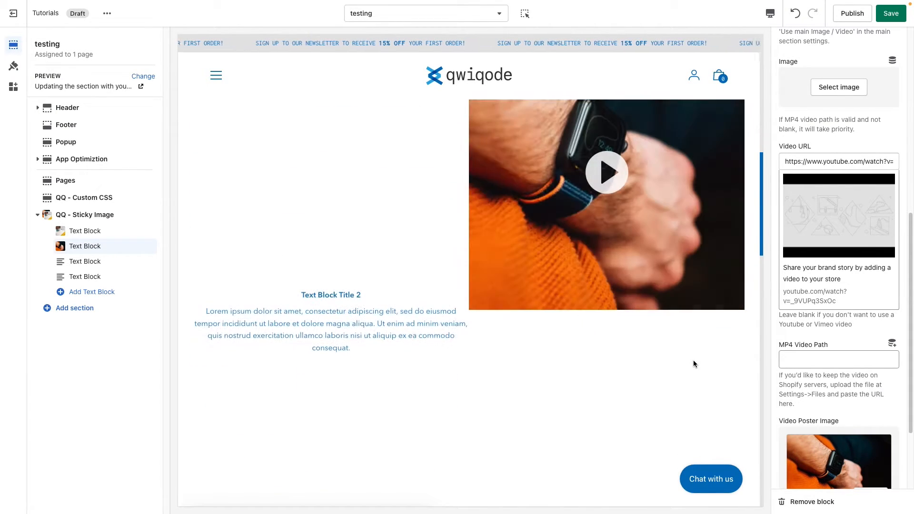
left_click(614, 192)
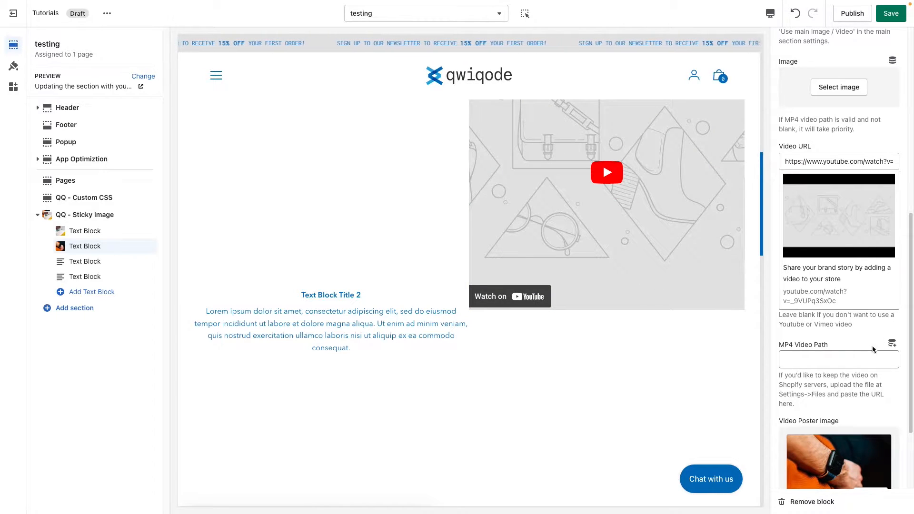
left_click(816, 361)
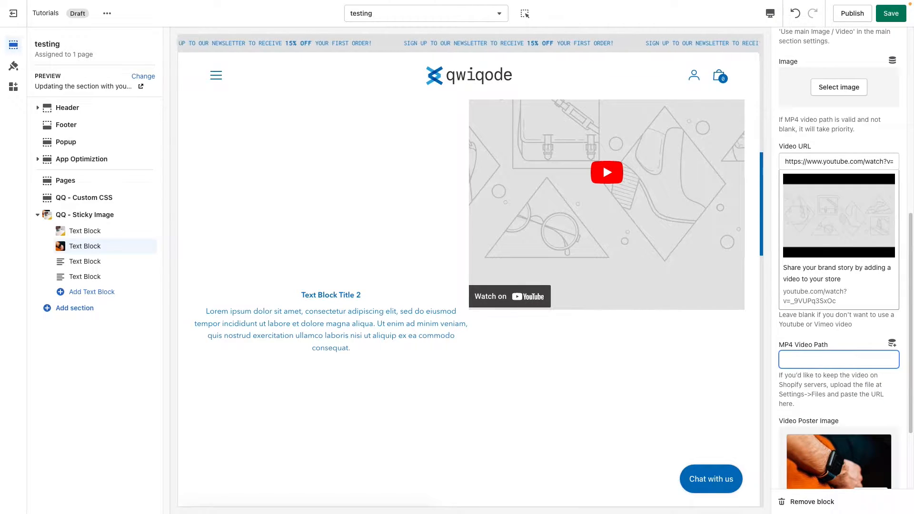
type("https://cdn.shopify.com/videos/c/o/v/7b3f6360c6ea4a08aa66c8354a58b4ce.mp4")
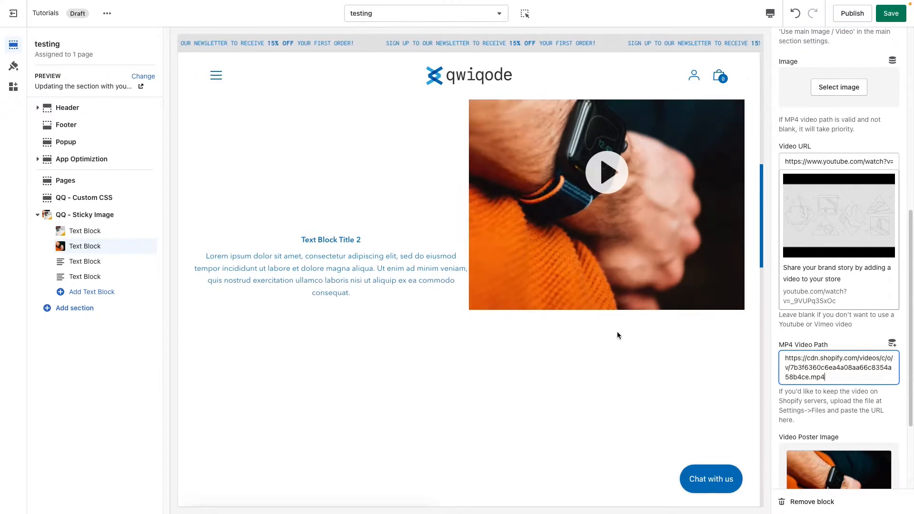
left_click(594, 171)
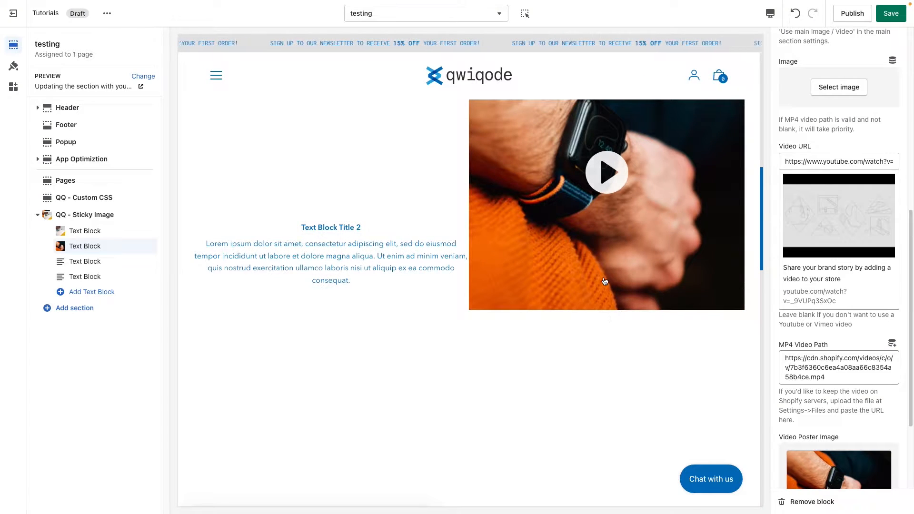
left_click(607, 172)
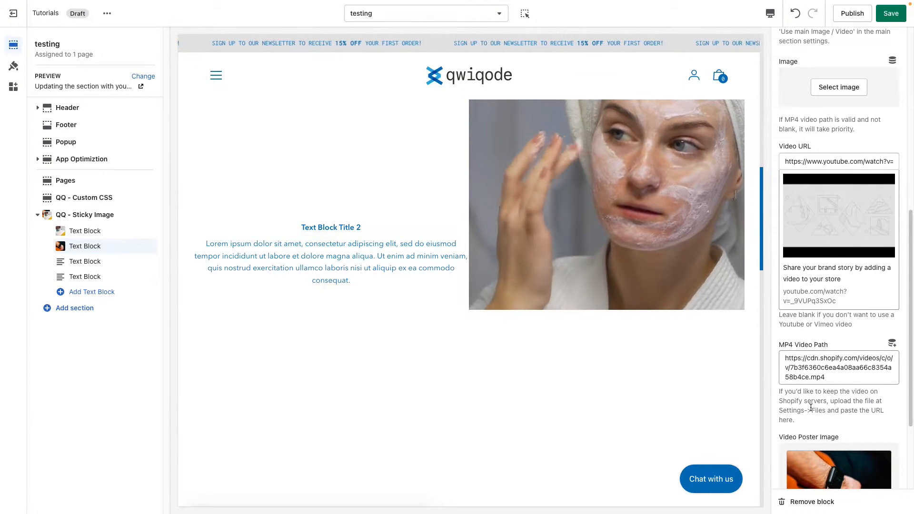
Replace the third text block's text with the Lorem ipsum paragraph, shortened to end at "labore et dolore magna aliqua."
left_click(95, 263)
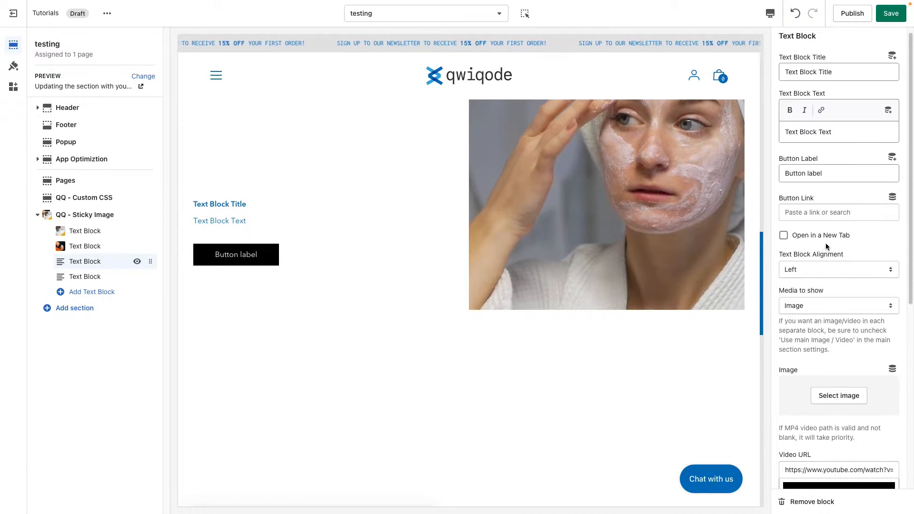
left_click(844, 81)
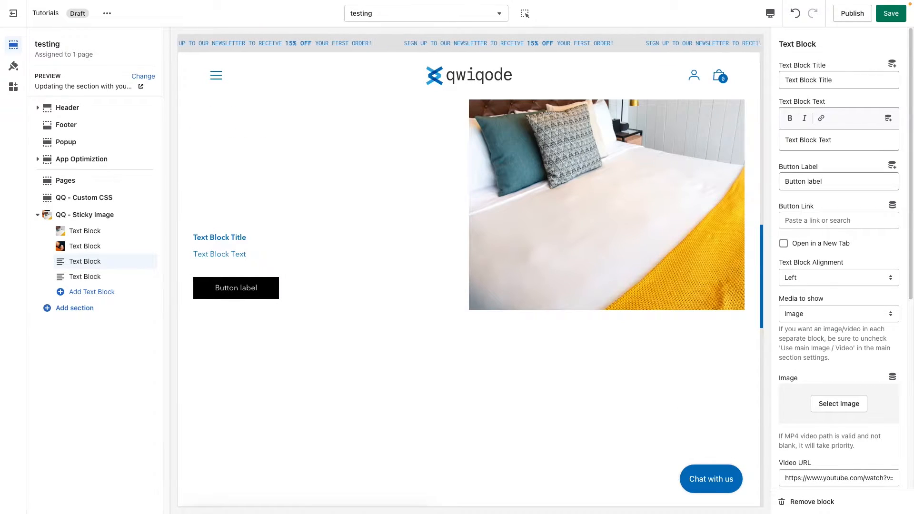
left_click(819, 142)
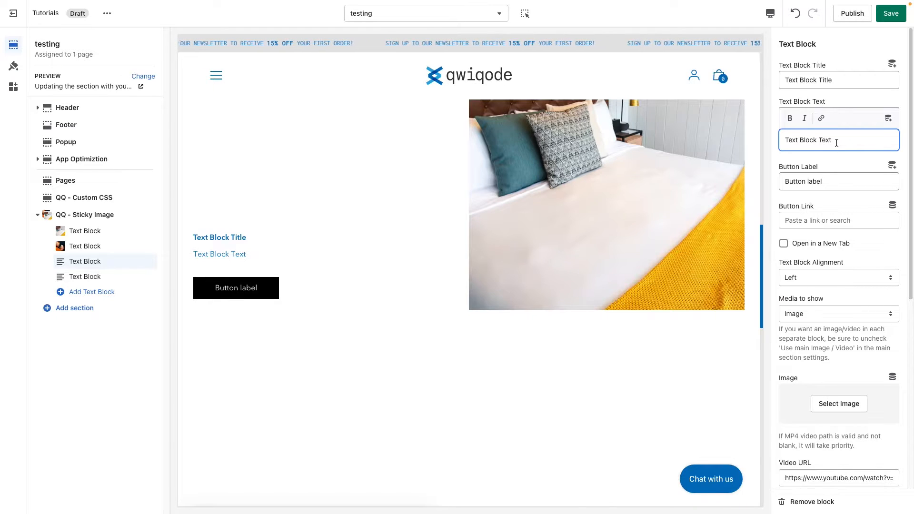
key("ctrl+a")
type("Lorem ipsum dolor sit amet, consectetur adipiscing elit, sed do eiusmod tempor incididunt ut labore et dolore magna aliqua. Ut enim ad minim veniam, quis nostrud exercitation ullamco laboris nisi ut aliquip ex ea commodo consequat.")
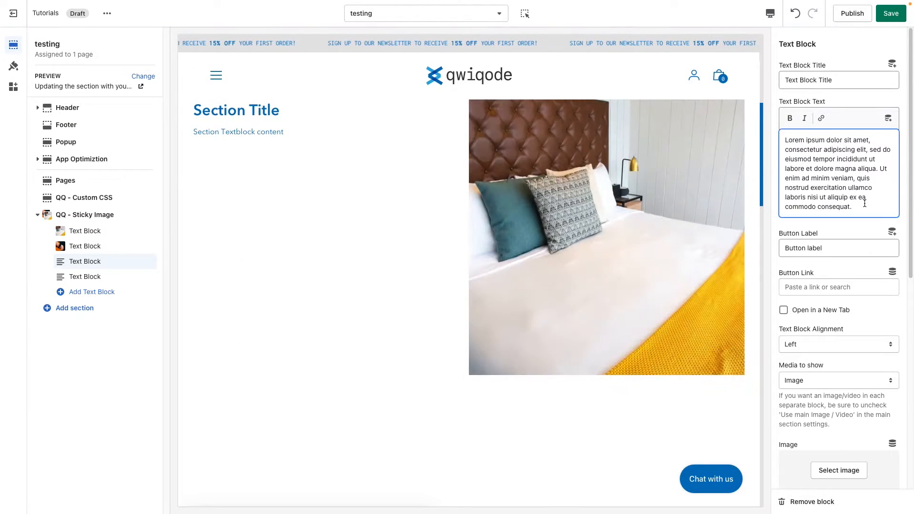
left_click_drag(864, 206, 882, 169)
key("BackSpace")
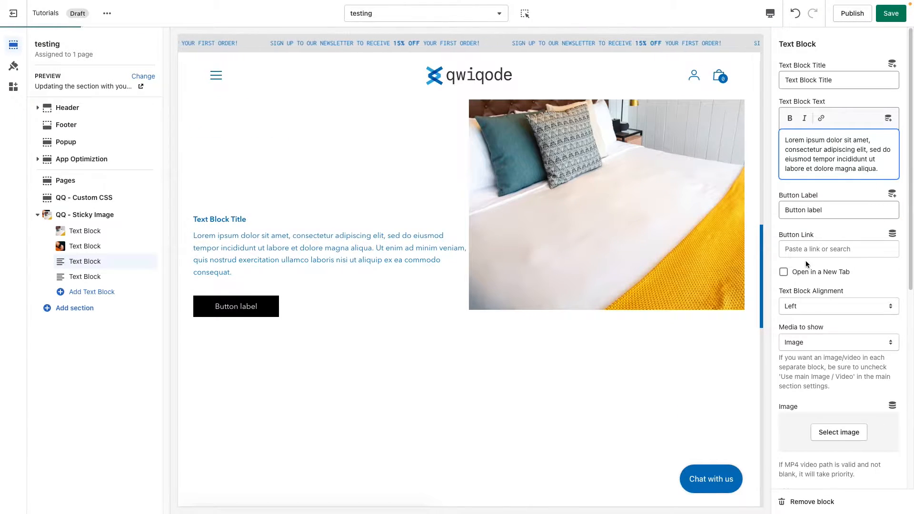
Set the third text block's text block alignment to Right
scroll(850, 275, "down", 2)
left_click(818, 262)
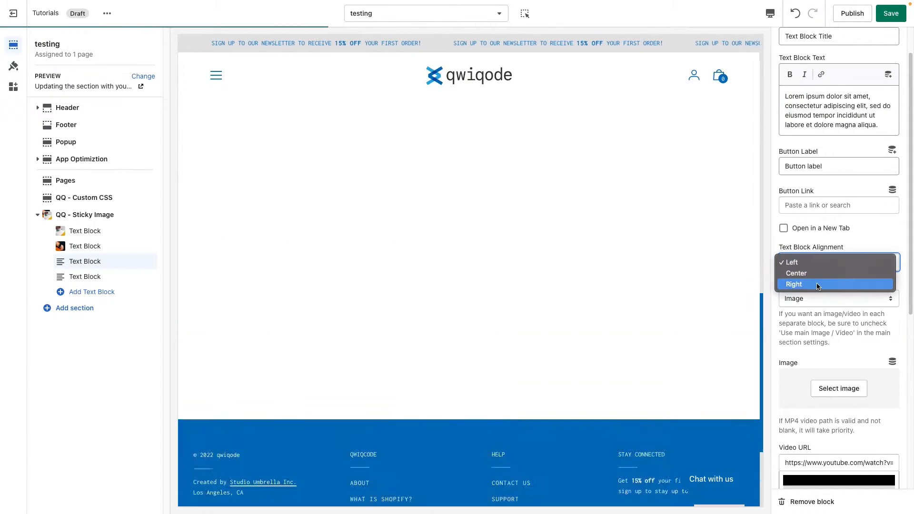
left_click(818, 284)
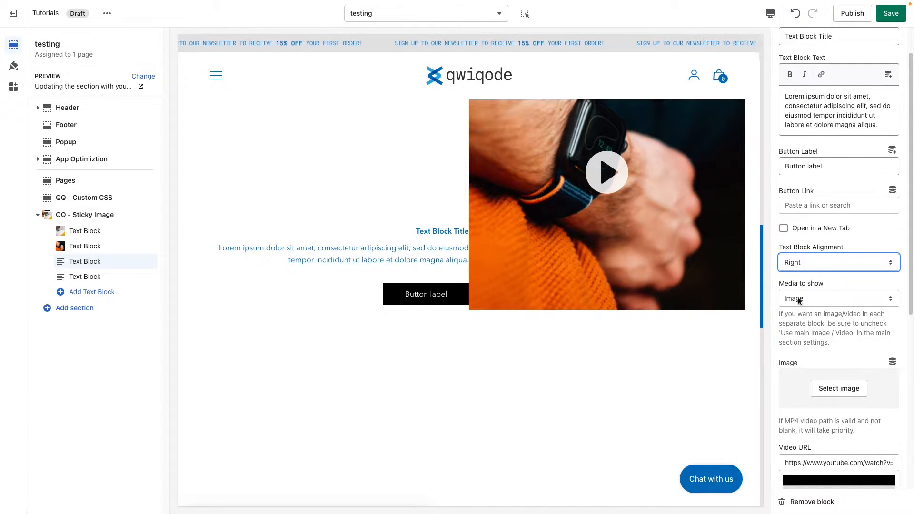
Load more library images and assign the yellow armchair and white desk photo as the third text block's image
scroll(850, 390, "down", 3)
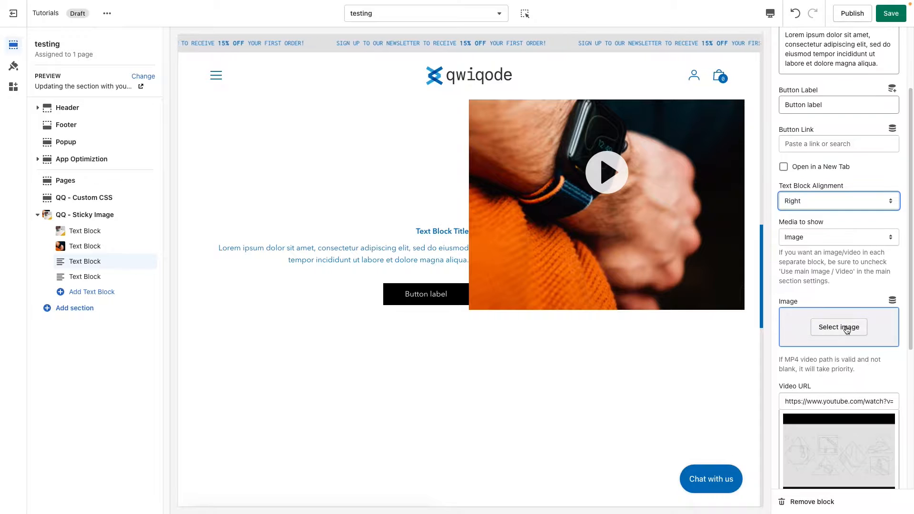
left_click(839, 328)
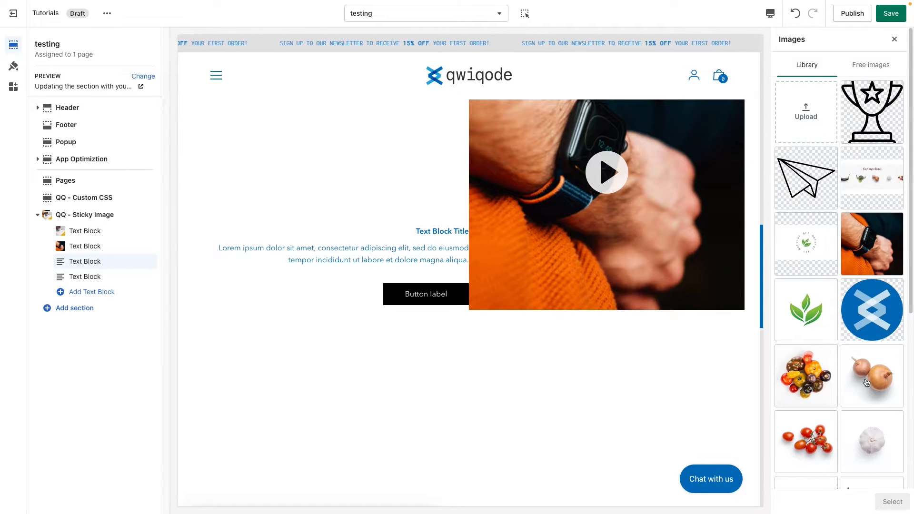
scroll(866, 383, "down", 5)
left_click(841, 469)
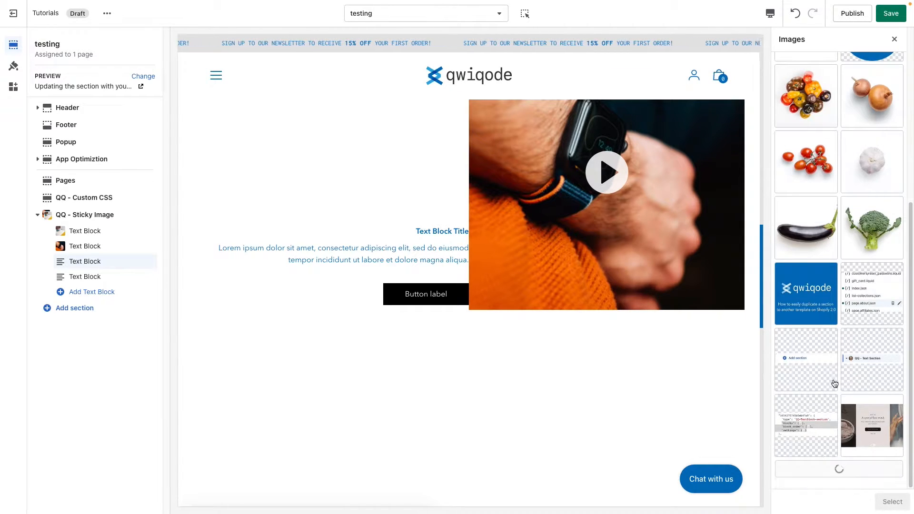
scroll(835, 383, "down", 6)
scroll(835, 383, "down", 5)
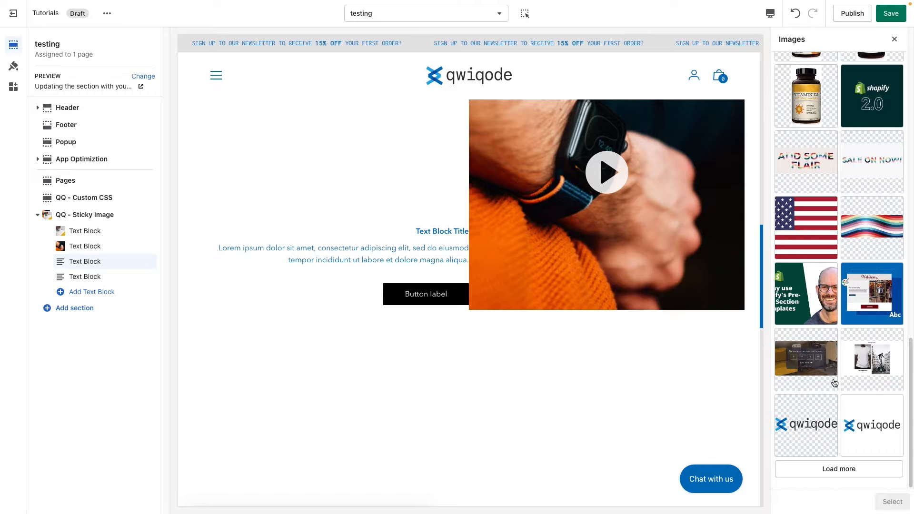
left_click(839, 468)
scroll(832, 391, "down", 5)
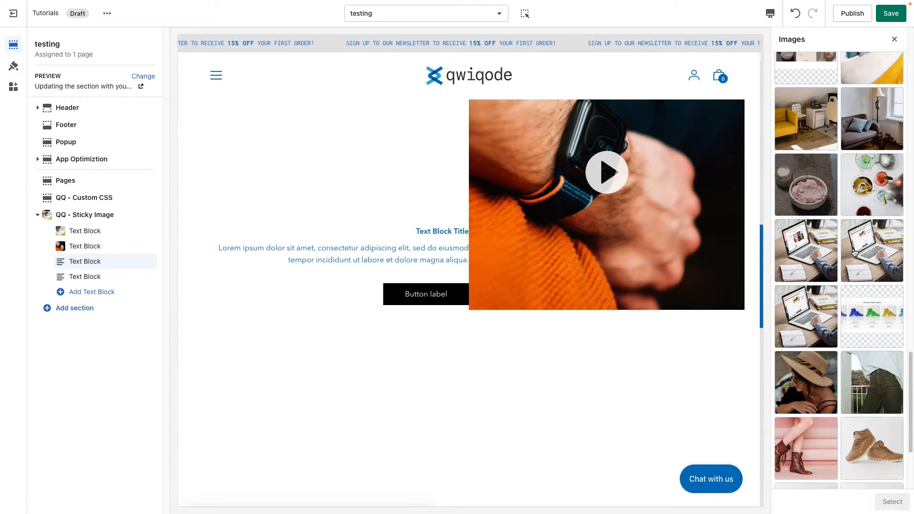
left_click(829, 128)
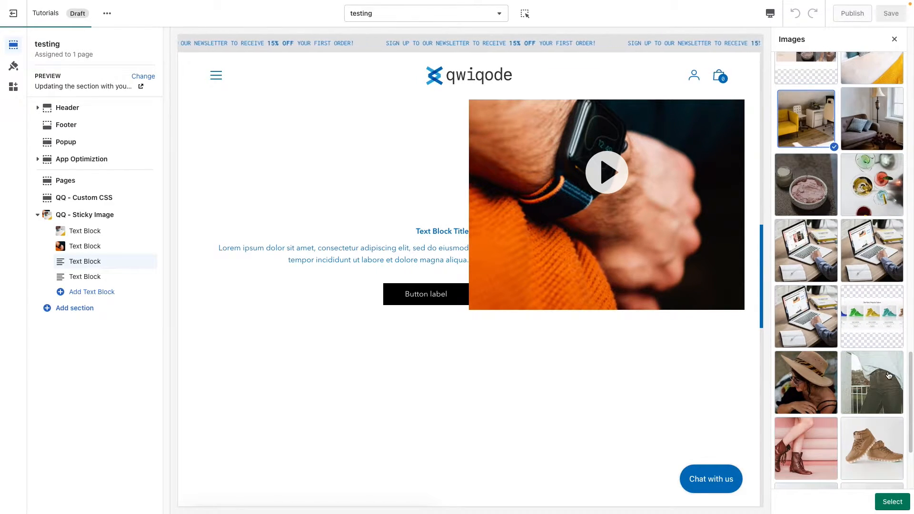
left_click(892, 506)
scroll(888, 459, "down", 7)
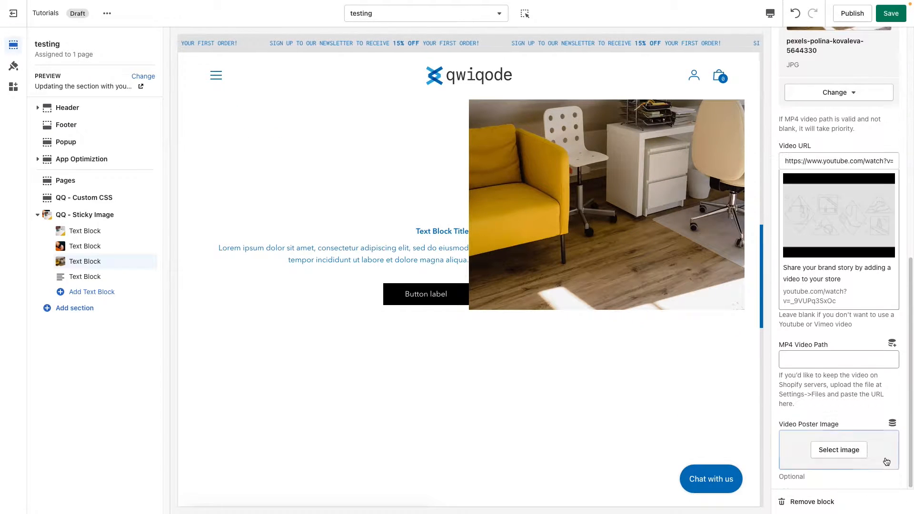
Remove the fourth text block from the QQ - Sticky Image section
left_click(119, 277)
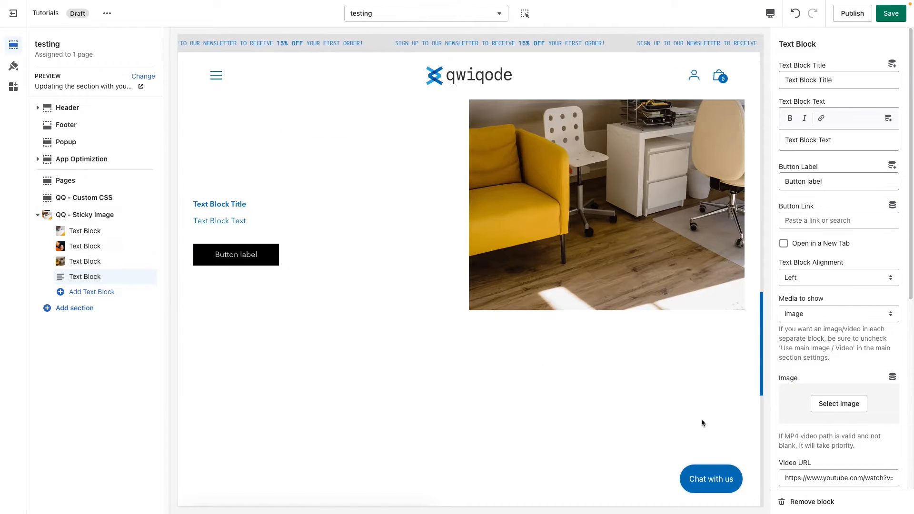
left_click(809, 501)
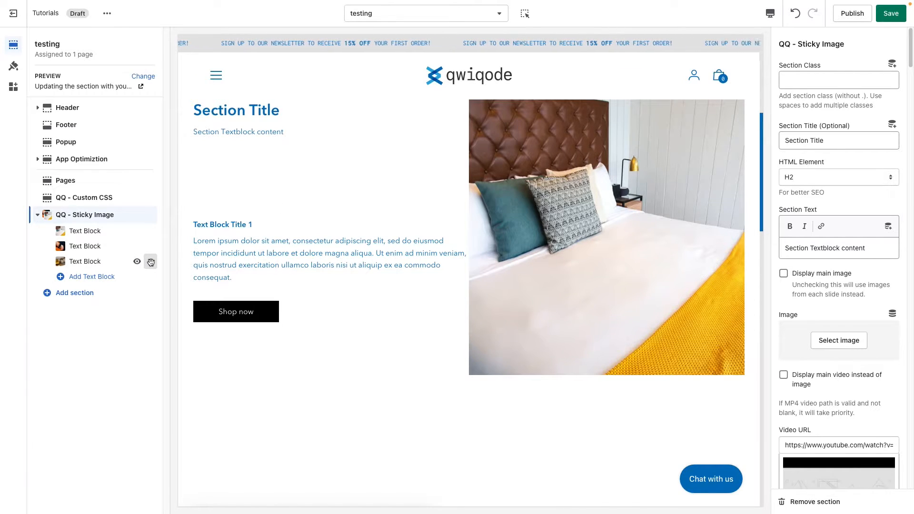
left_click_drag(150, 261, 422, 259)
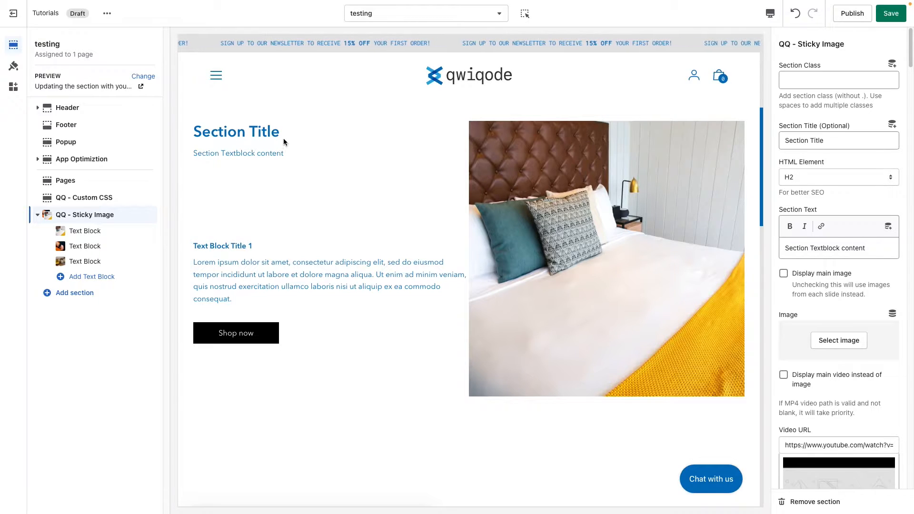
left_click_drag(196, 132, 305, 155)
left_click(339, 161)
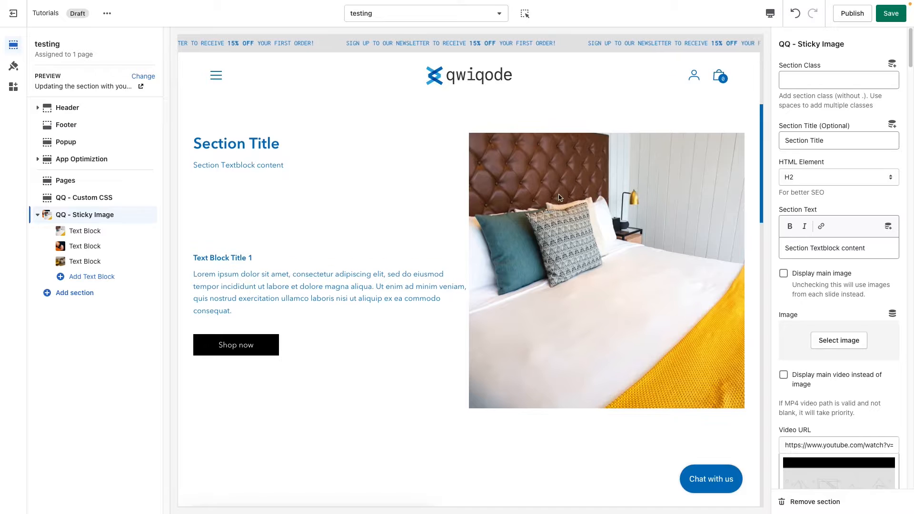
scroll(365, 219, "down", 1)
scroll(365, 219, "down", 4)
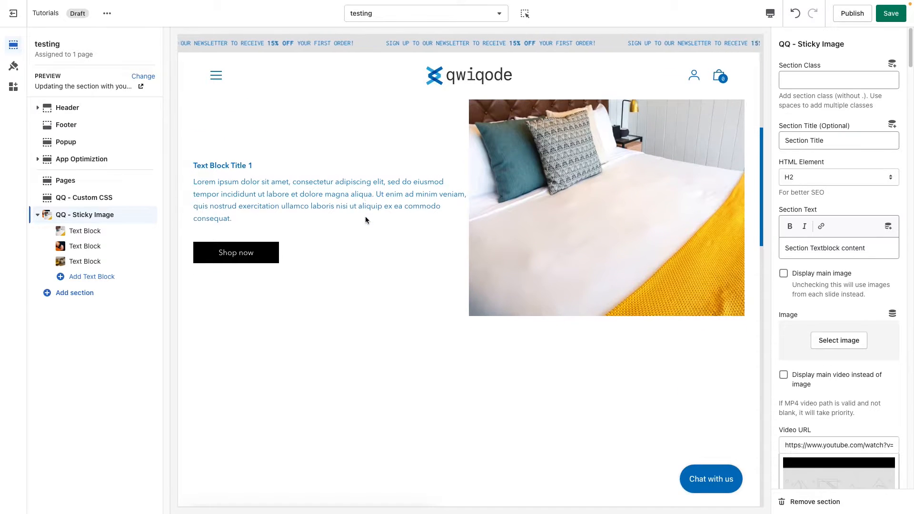
scroll(365, 220, "up", 5)
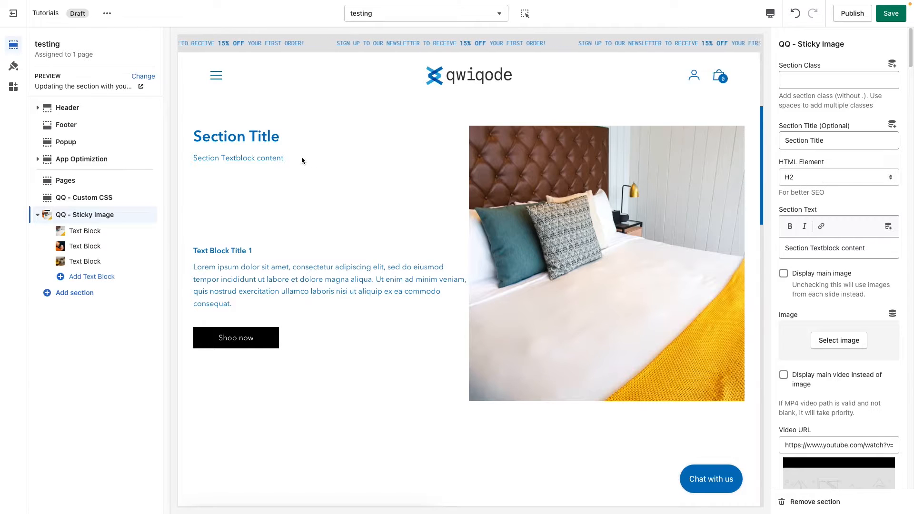
Examine the section title's HTML Element heading options and the section text shown beneath the title
left_click_drag(279, 136, 185, 141)
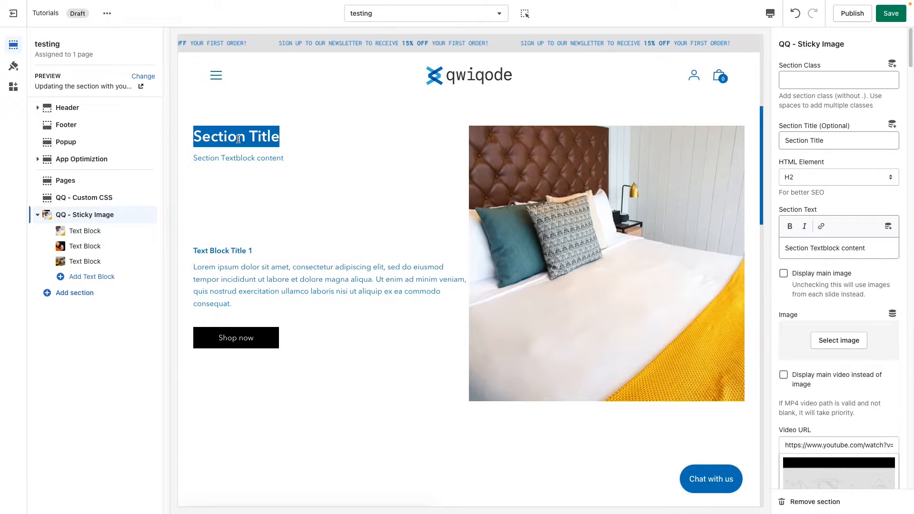
left_click(819, 177)
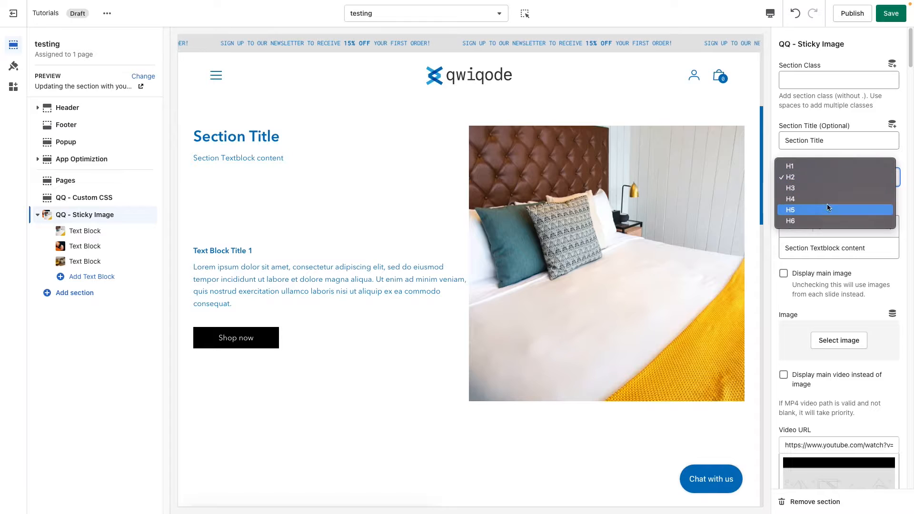
left_click(898, 157)
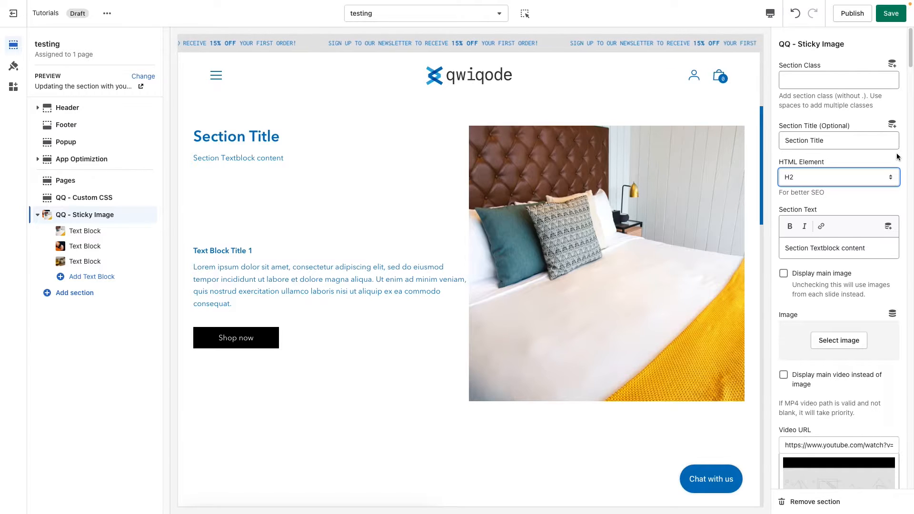
left_click(814, 185)
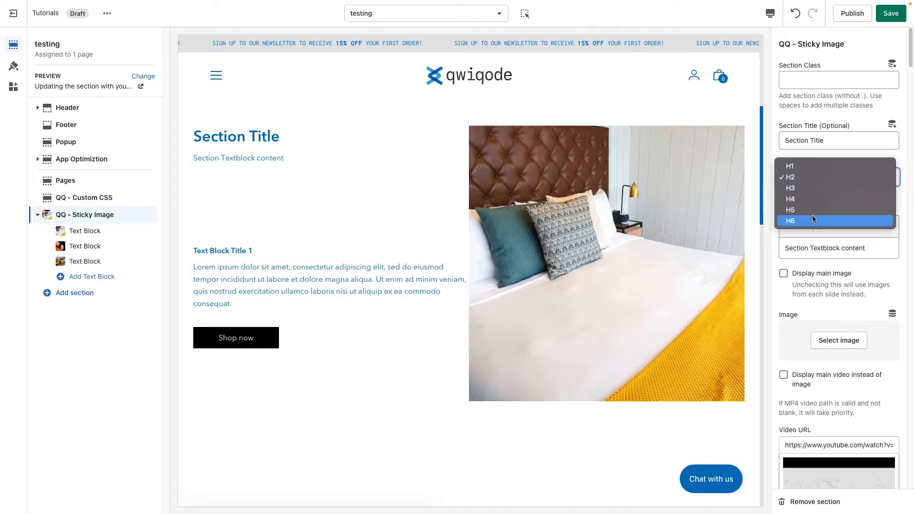
left_click(813, 178)
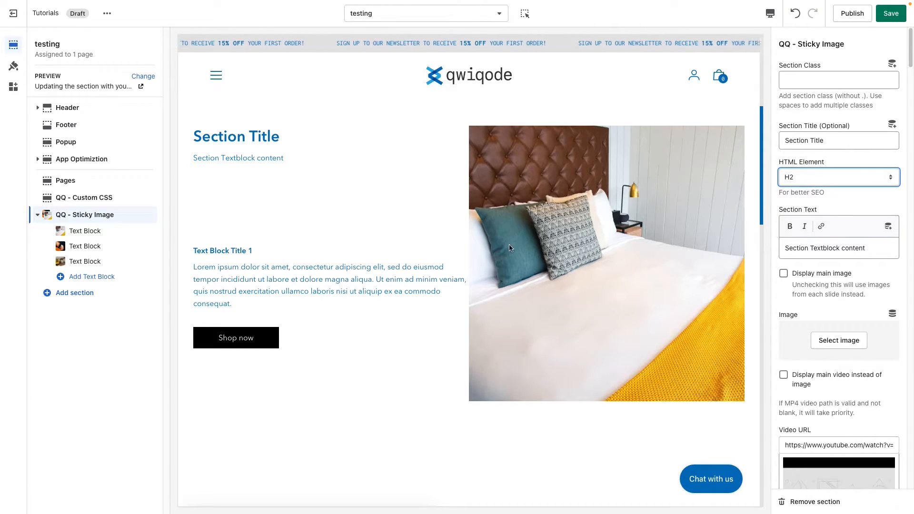
left_click_drag(243, 252, 206, 252)
left_click(229, 255)
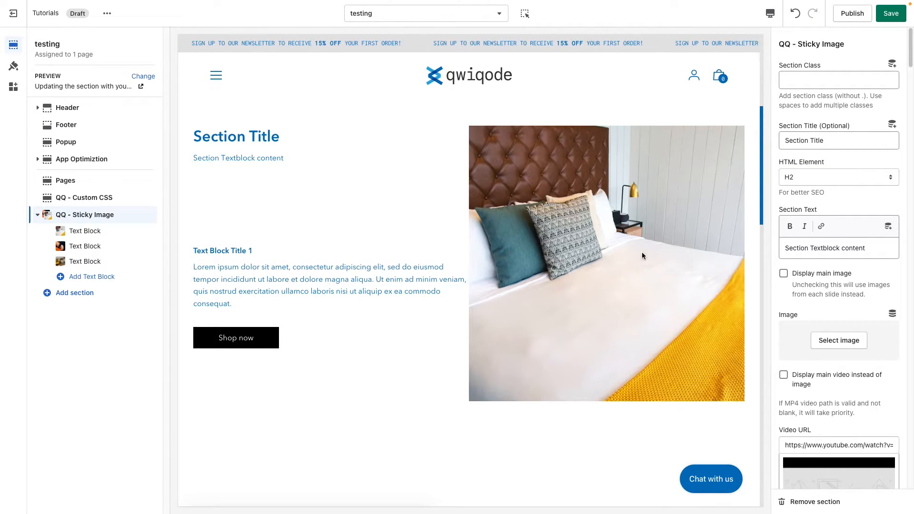
left_click(824, 177)
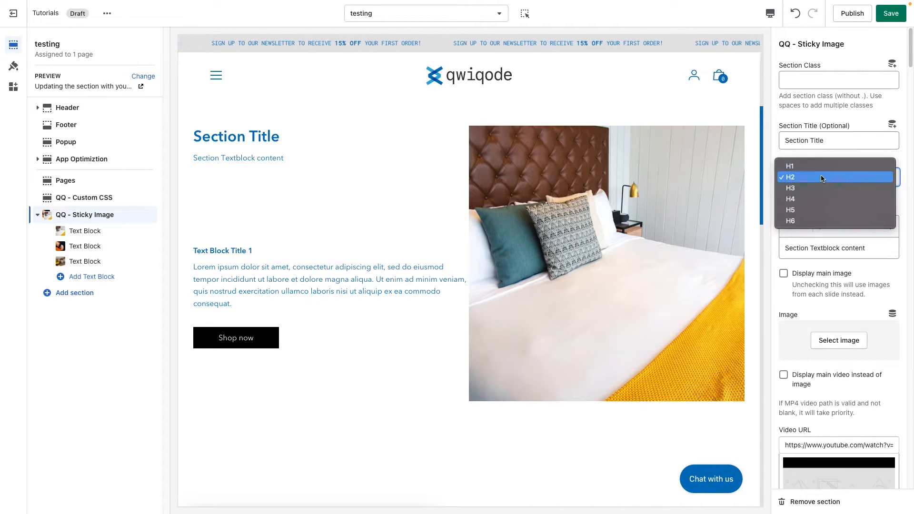
left_click(808, 152)
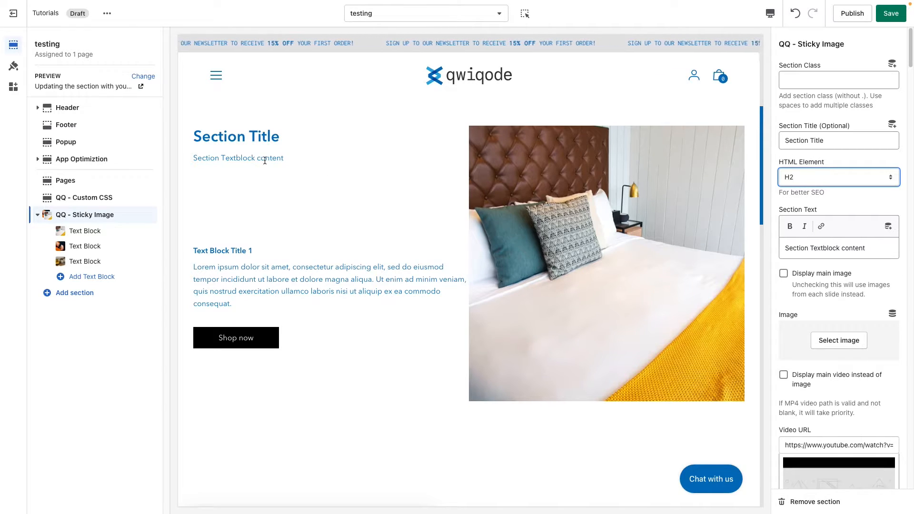
left_click_drag(265, 161, 202, 159)
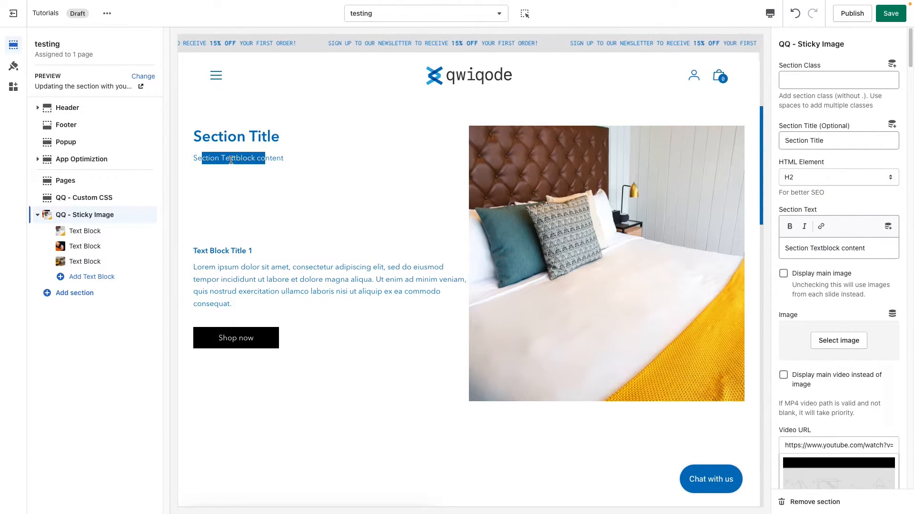
left_click_drag(265, 159, 197, 158)
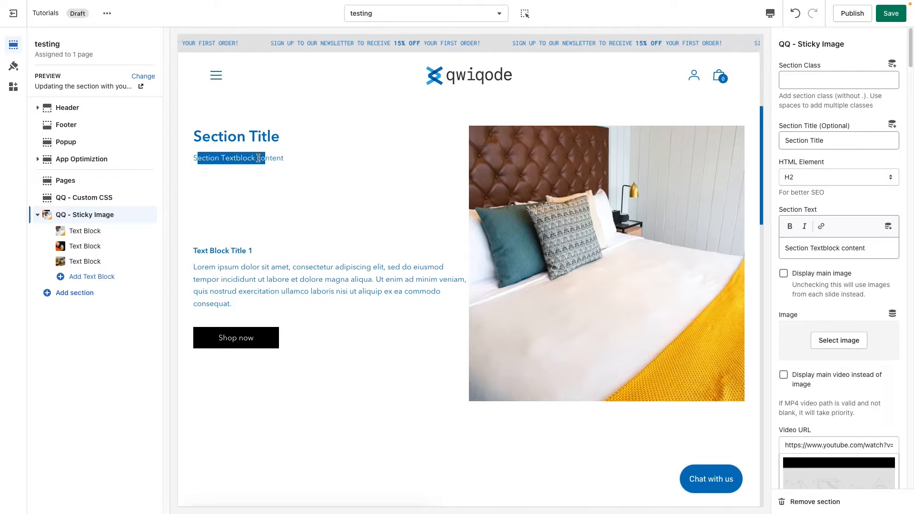
left_click(275, 159)
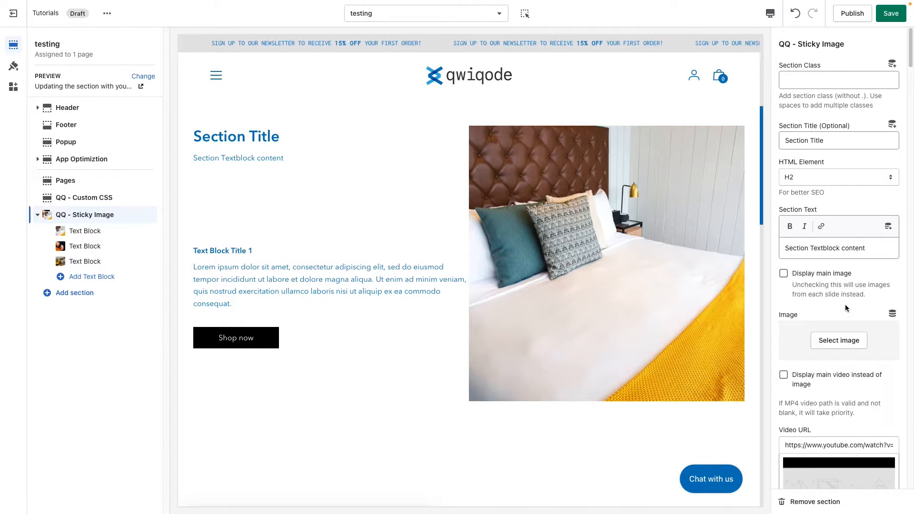
Examine the main image and video options and how the preview's media changes with each text block
scroll(847, 309, "down", 3)
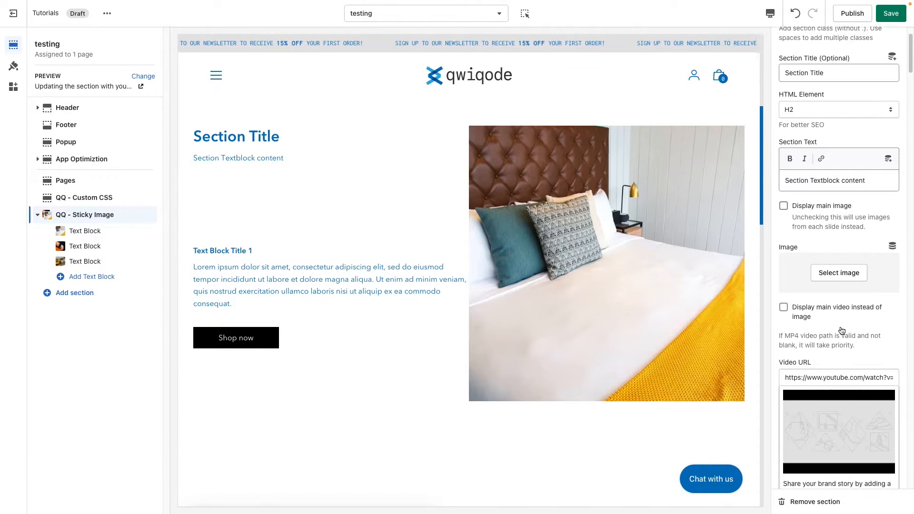
scroll(842, 330, "down", 1)
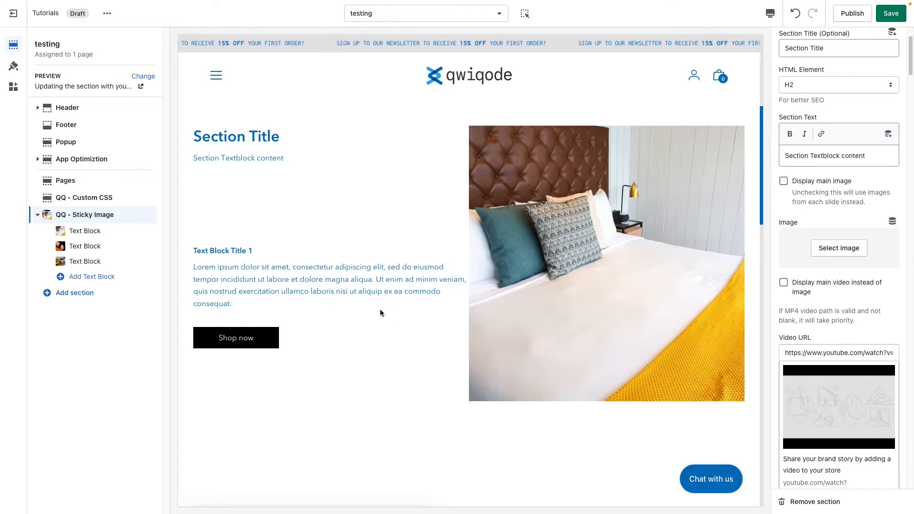
scroll(614, 244, "down", 1)
scroll(520, 255, "down", 5)
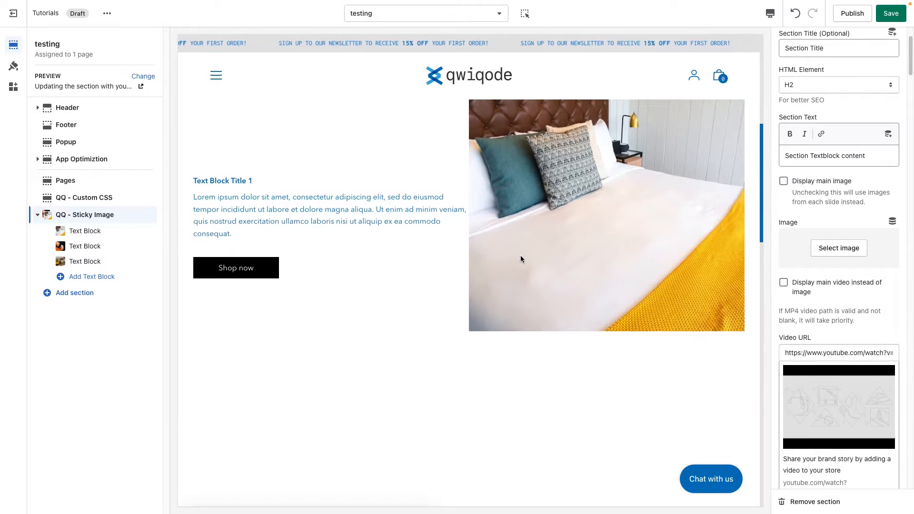
scroll(521, 260, "down", 6)
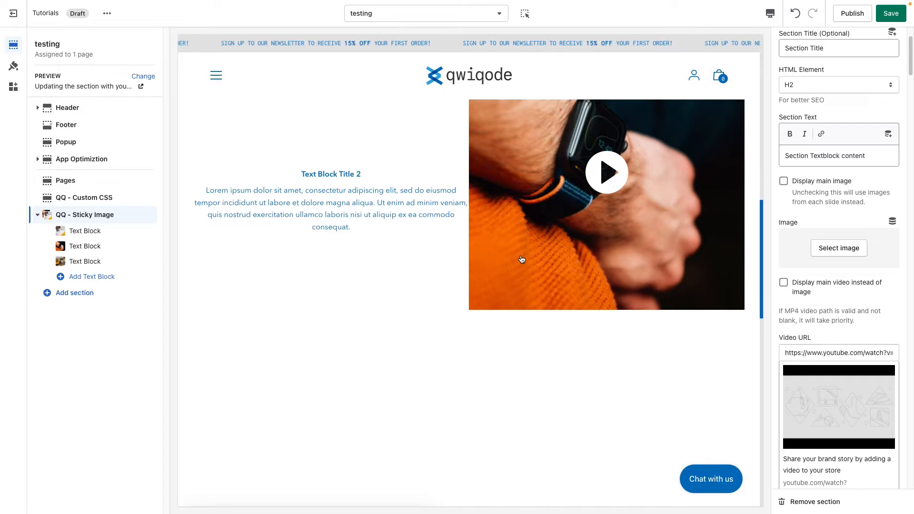
scroll(521, 259, "down", 2)
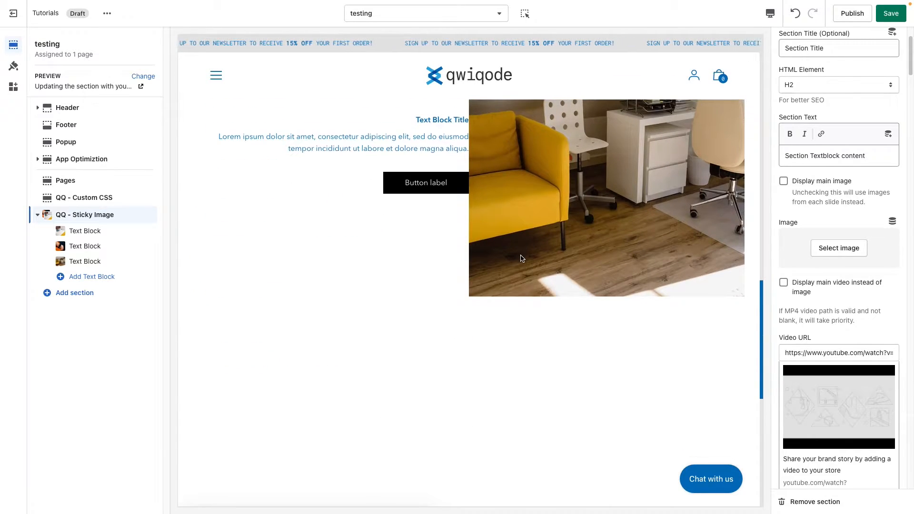
scroll(521, 259, "up", 3)
scroll(521, 259, "up", 9)
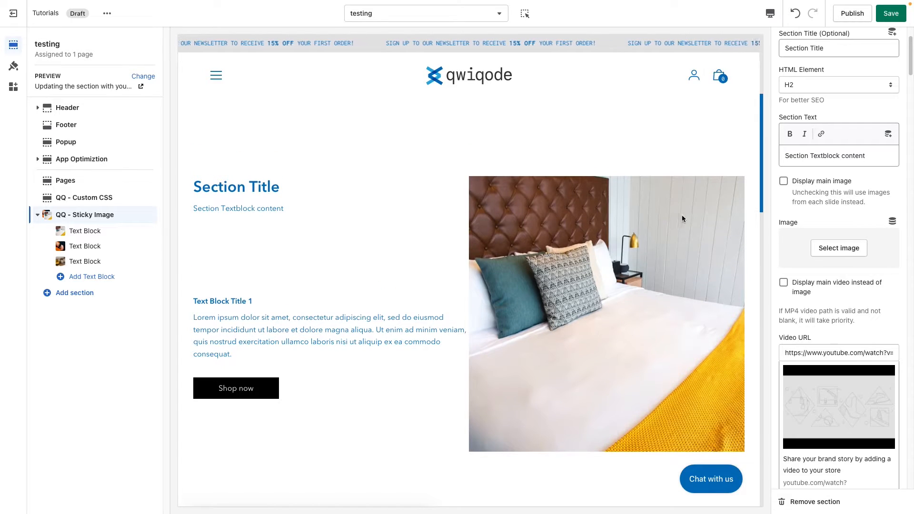
Turn on Display main image, assign the close-up-of-a-person-arm-wearing-a-smartwatch photo as the main image, and check it across the text blocks
left_click(821, 183)
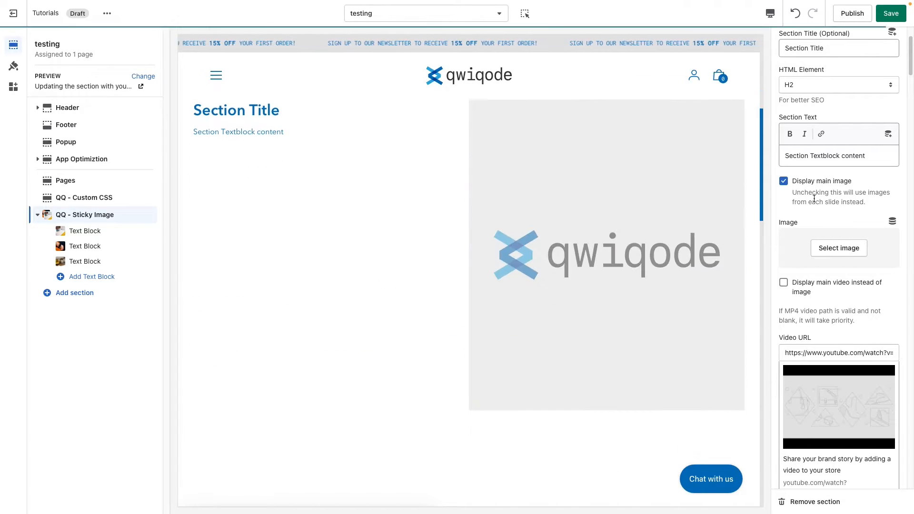
left_click(848, 258)
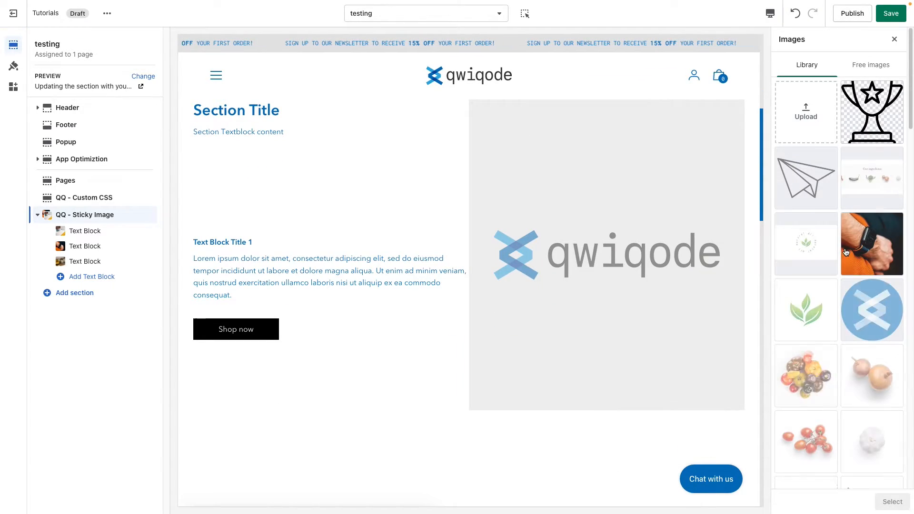
left_click(872, 264)
left_click(893, 502)
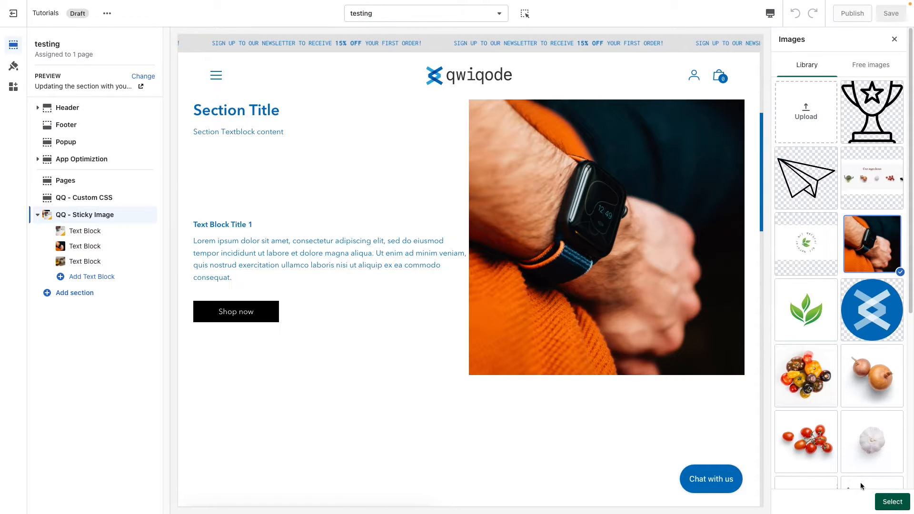
scroll(484, 282, "down", 3)
scroll(484, 284, "down", 10)
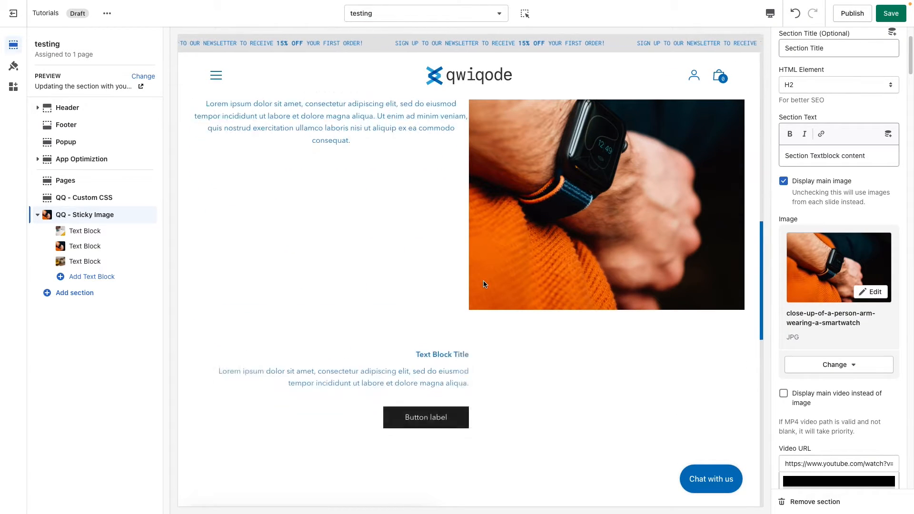
scroll(484, 284, "up", 8)
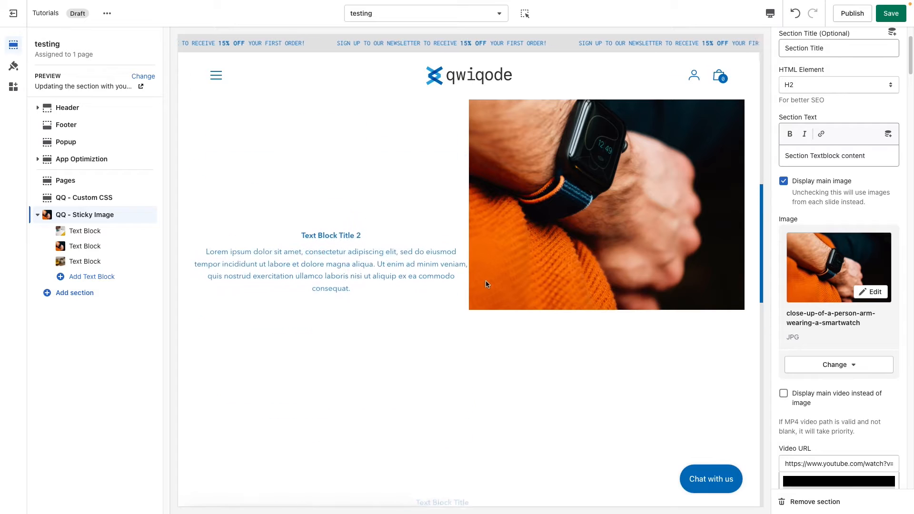
Turn on Display main video instead of image and check the video alongside the text blocks in the preview
left_click(837, 396)
scroll(835, 413, "down", 2)
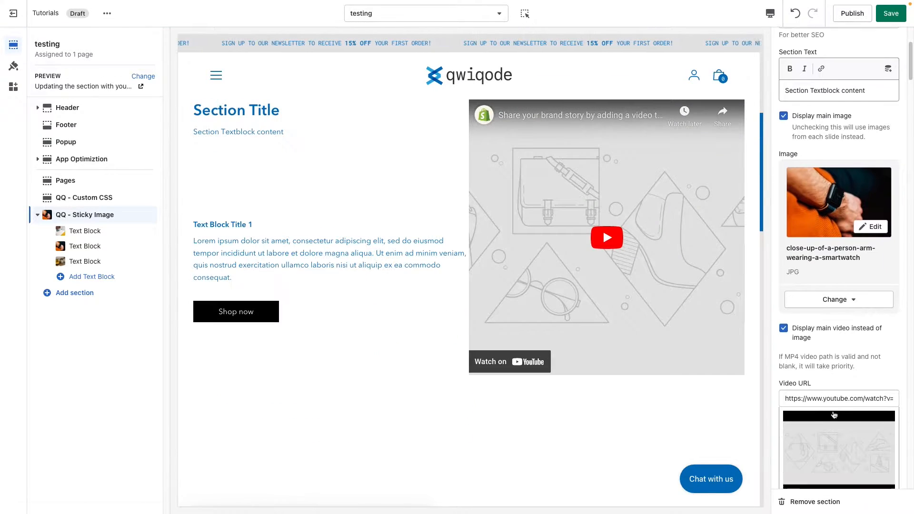
scroll(557, 343, "down", 5)
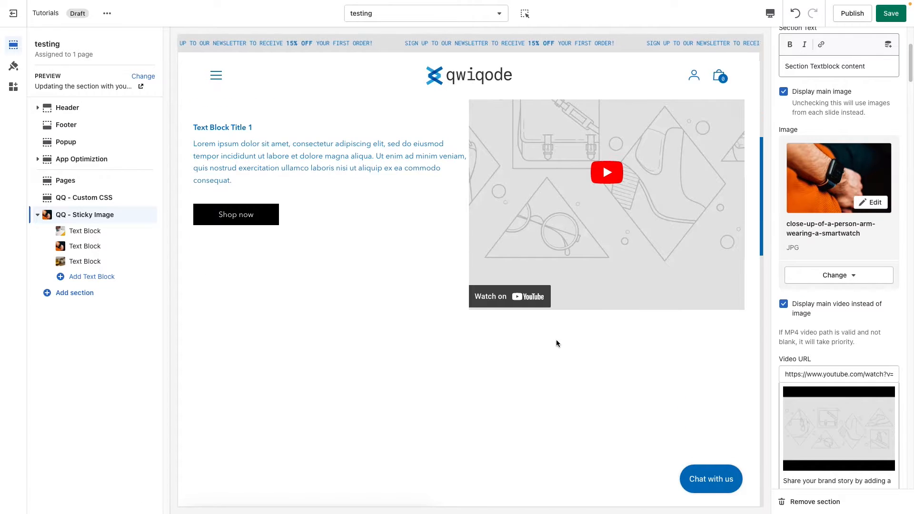
scroll(556, 343, "up", 5)
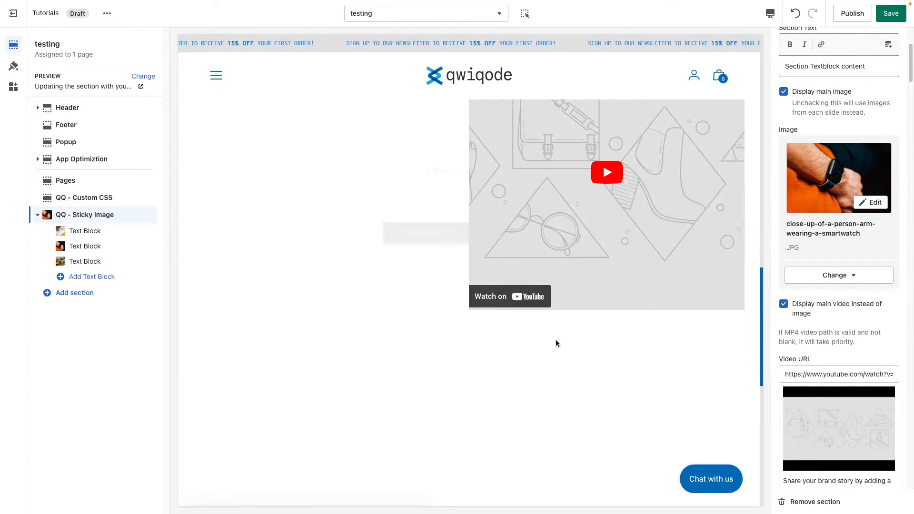
scroll(560, 344, "up", 4)
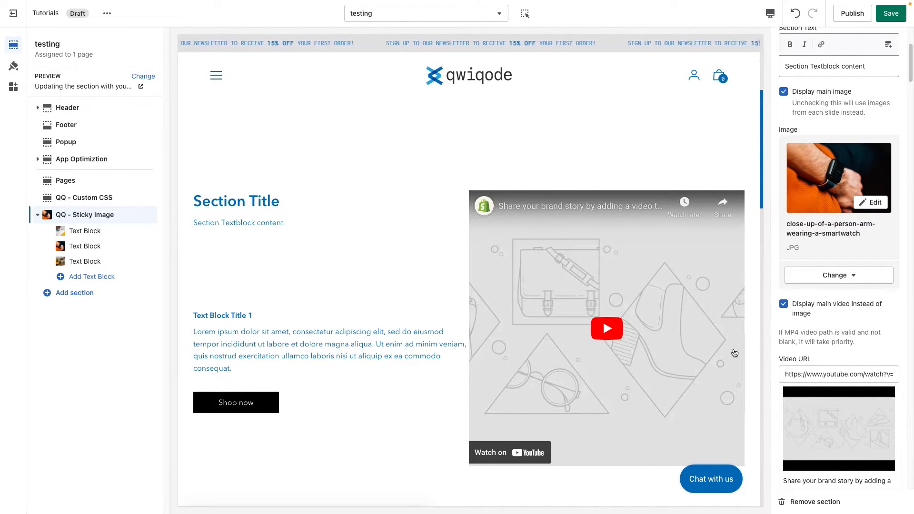
Turn off both Display main video instead of image and Display main image
left_click(801, 307)
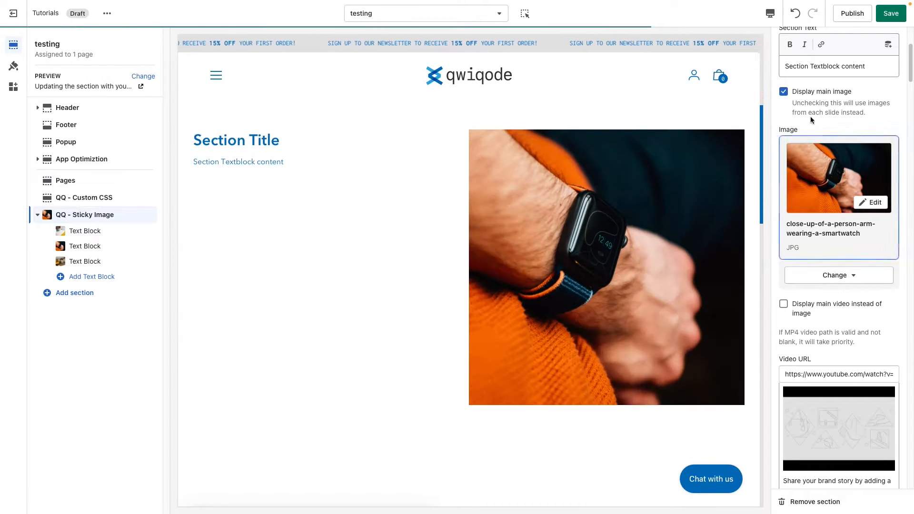
left_click(784, 91)
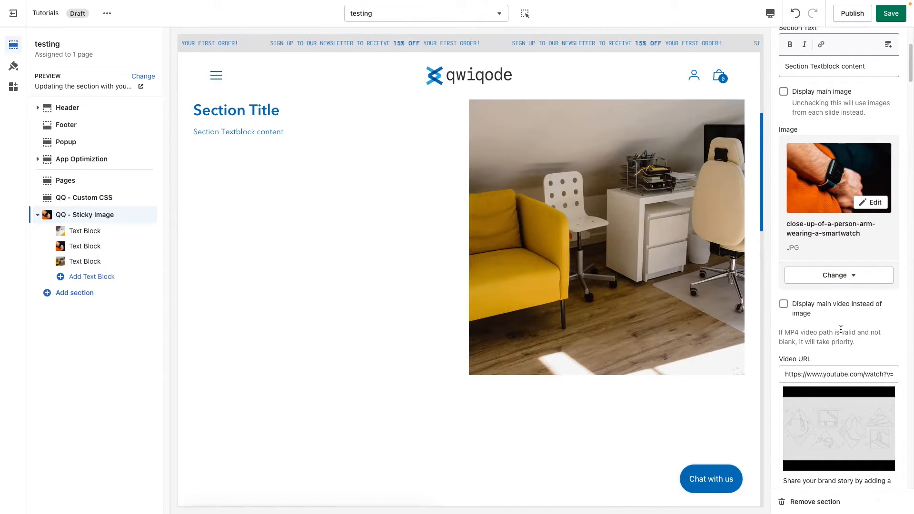
Set the section's Content Max Width to 800px in the section styling settings
scroll(840, 328, "down", 3)
scroll(840, 332, "down", 7)
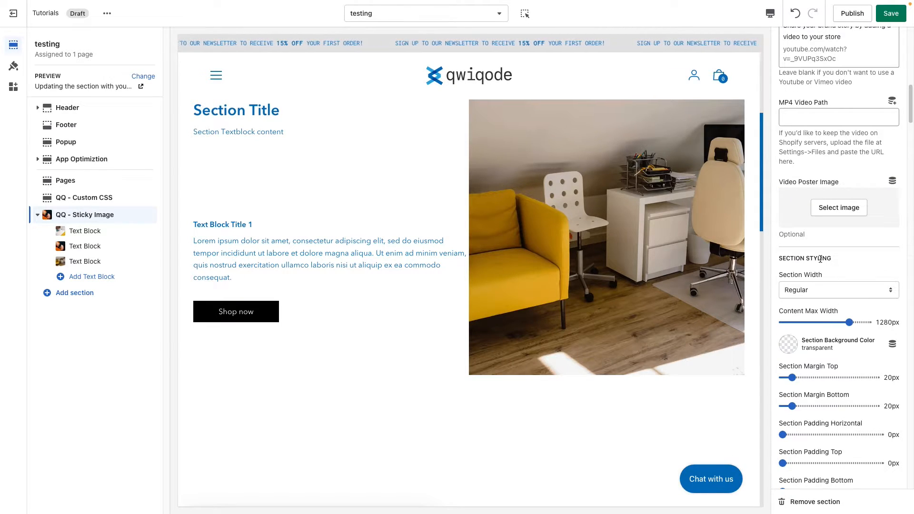
scroll(821, 260, "down", 1)
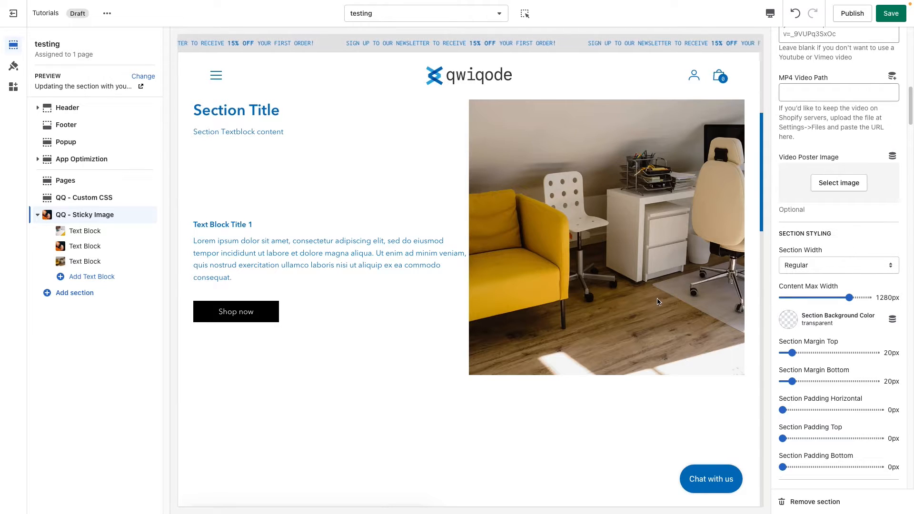
scroll(659, 303, "up", 1)
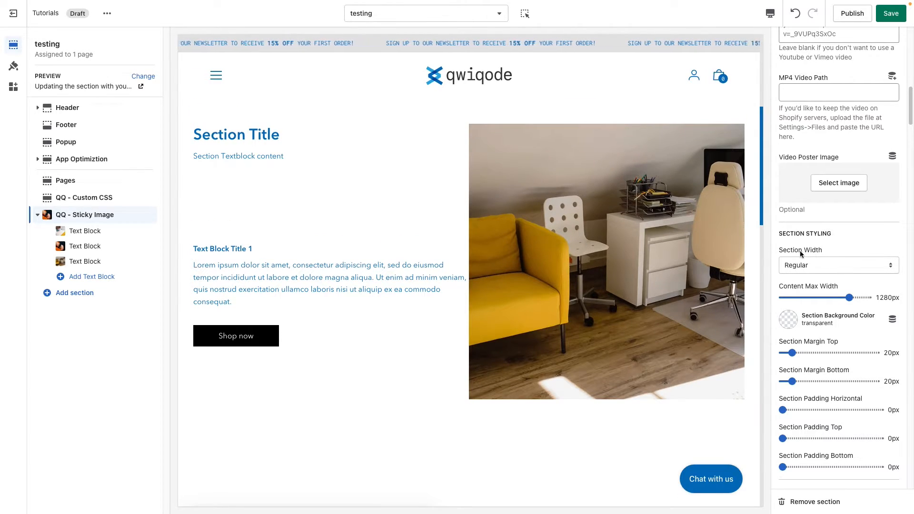
scroll(690, 232, "up", 1)
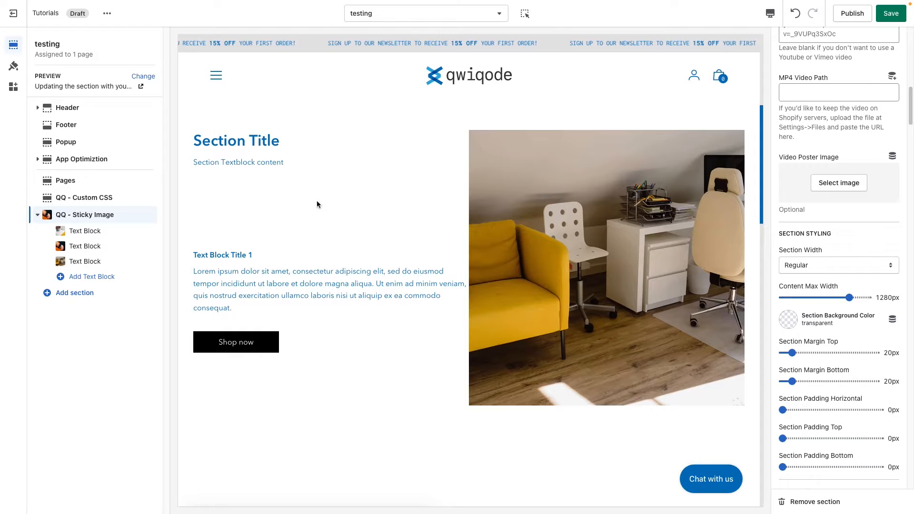
scroll(656, 347, "up", 1)
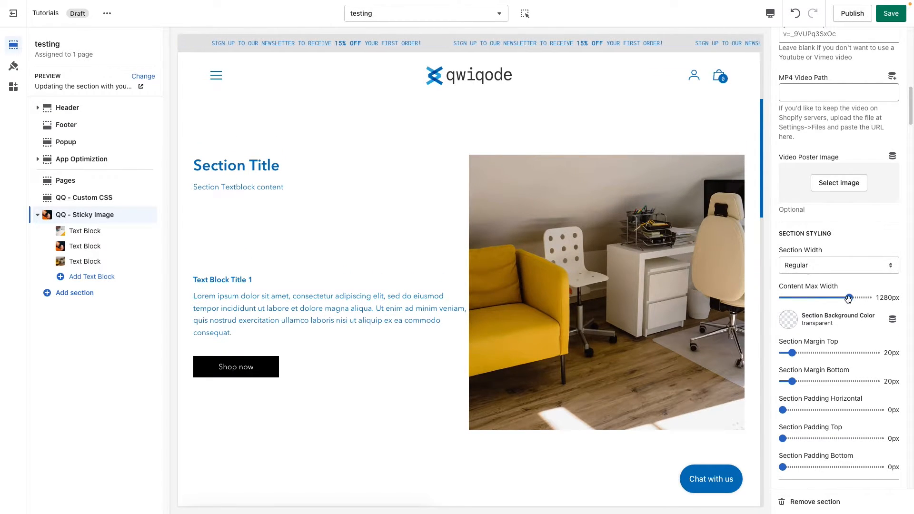
left_click_drag(849, 297, 810, 298)
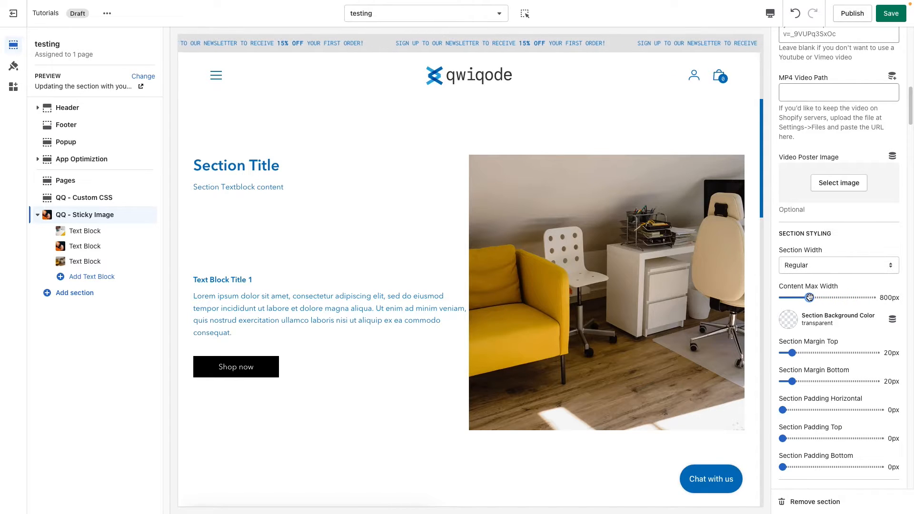
scroll(642, 342, "up", 2)
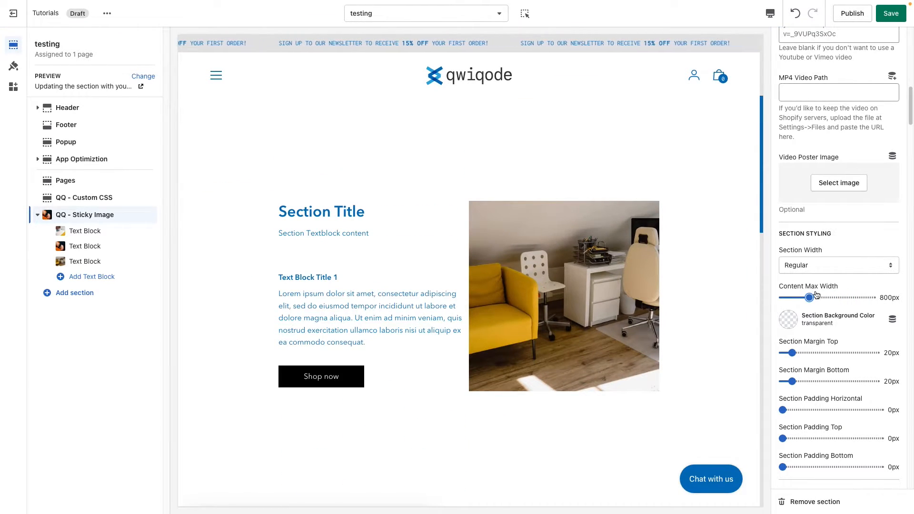
Try the section's Content Max Width at 1500px, and bring it down to 1240px
left_click_drag(811, 297, 873, 299)
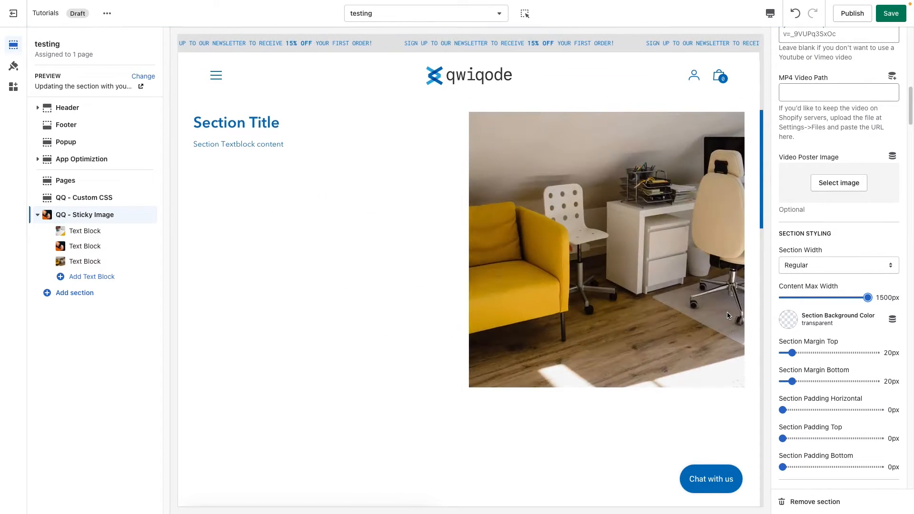
left_click_drag(868, 298, 847, 298)
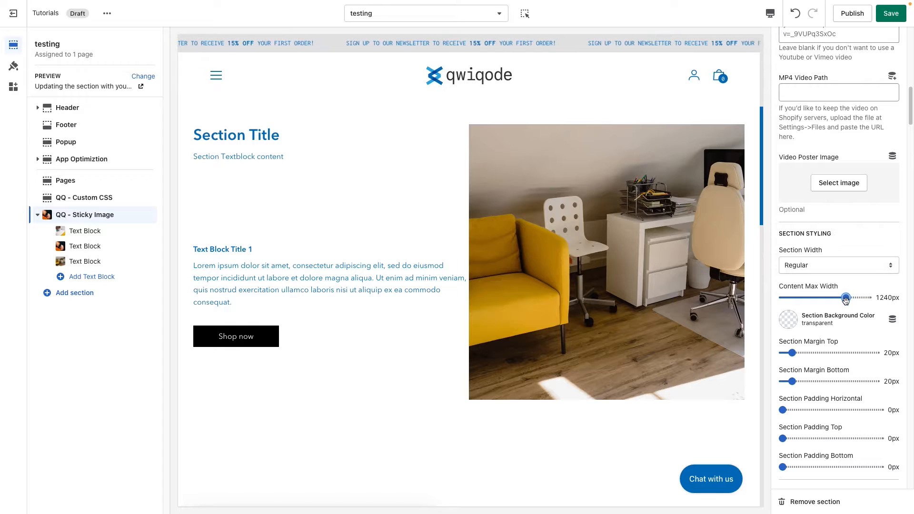
Set the Section Background Color to the already used light beige #EAE6E3 and check it along the whole section in the preview
left_click(788, 319)
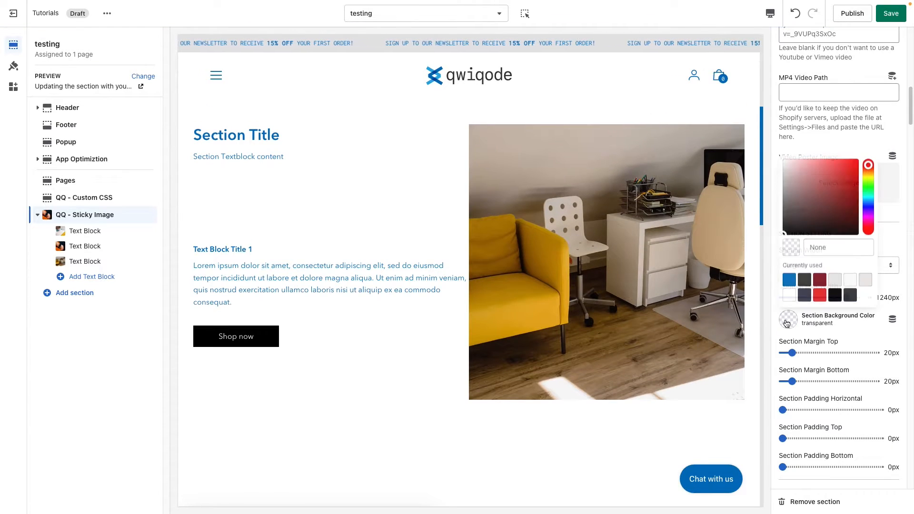
left_click(861, 283)
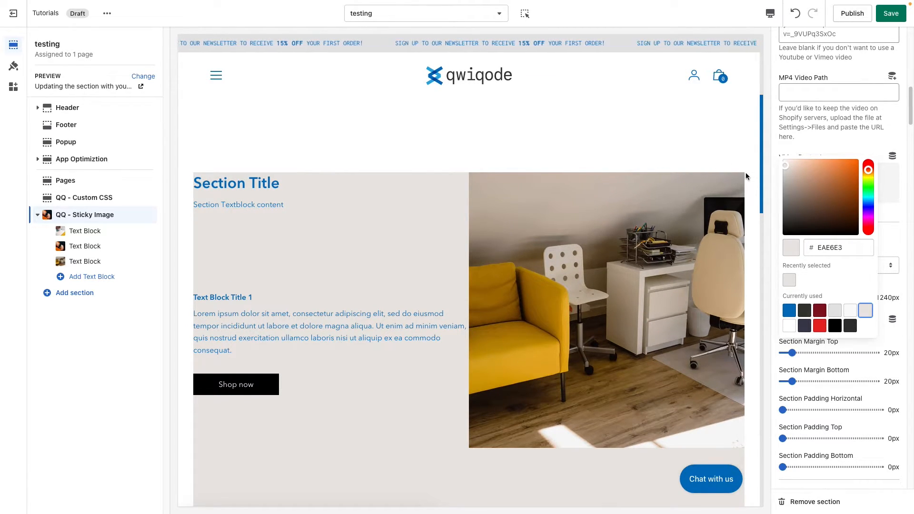
scroll(640, 241, "down", 4)
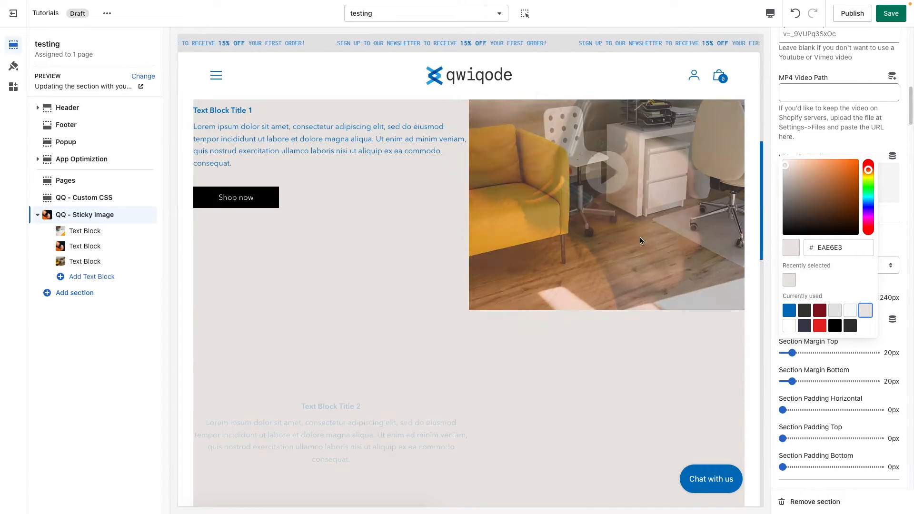
scroll(640, 241, "down", 5)
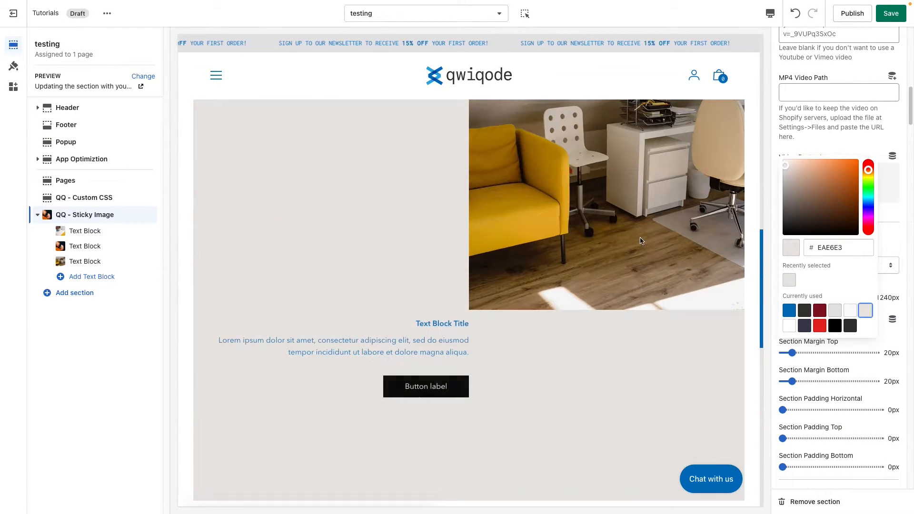
scroll(640, 240, "down", 5)
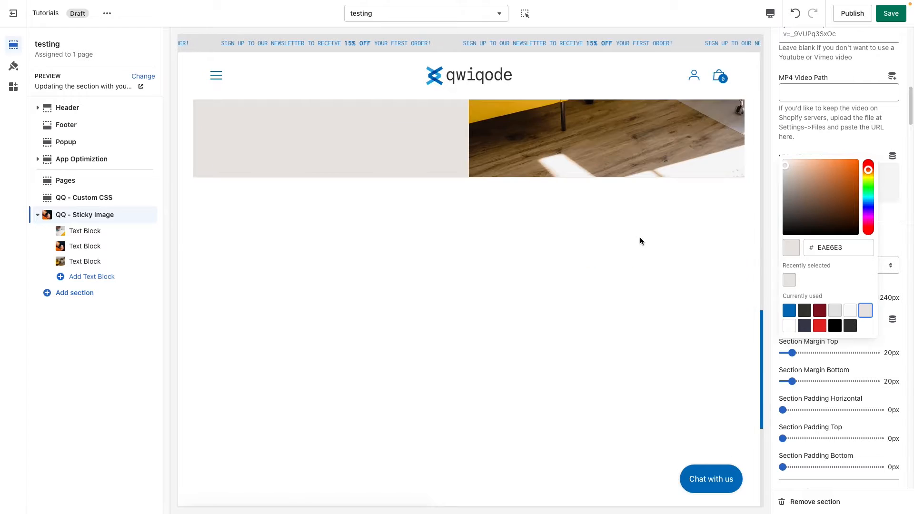
scroll(640, 241, "up", 14)
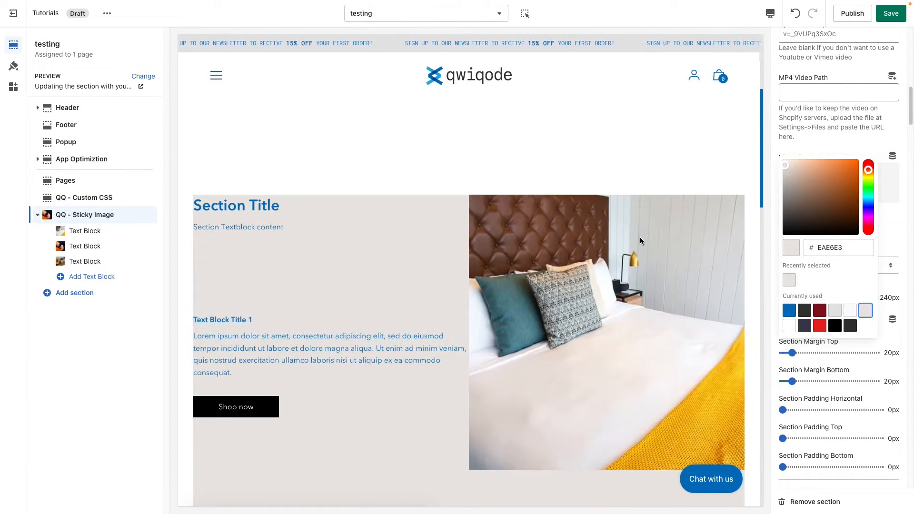
left_click(890, 290)
Change the Section Width to Fullwidth and set the Content Max Width to 1060px
left_click(820, 267)
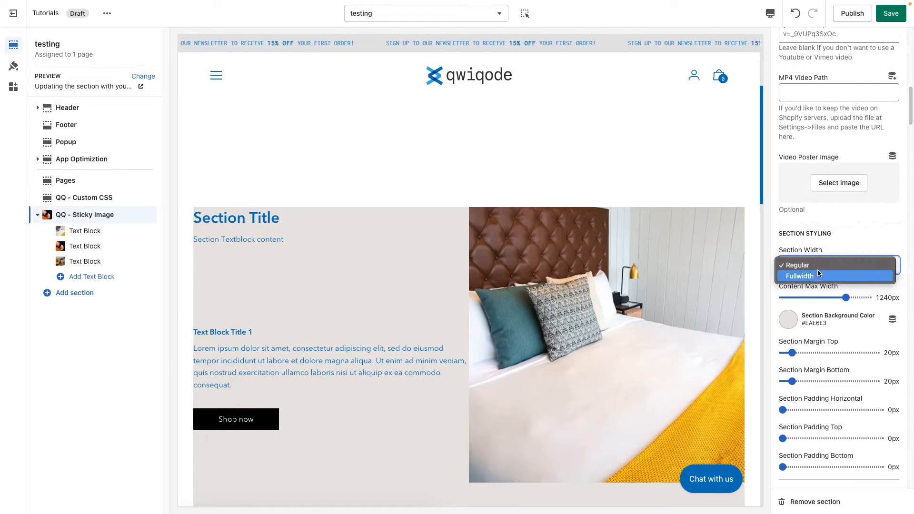
left_click(820, 275)
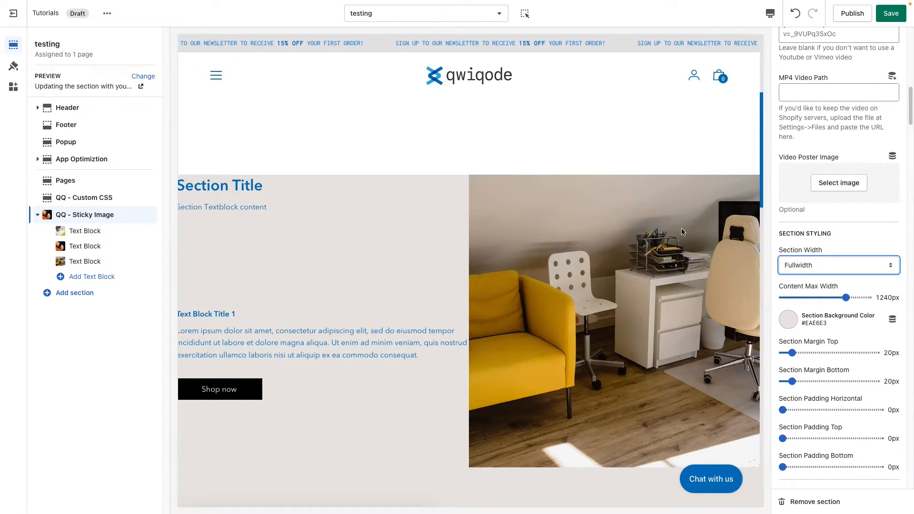
mouse_move(847, 298)
left_mouse_down()
mouse_move(822, 297)
mouse_move(830, 297)
left_mouse_up()
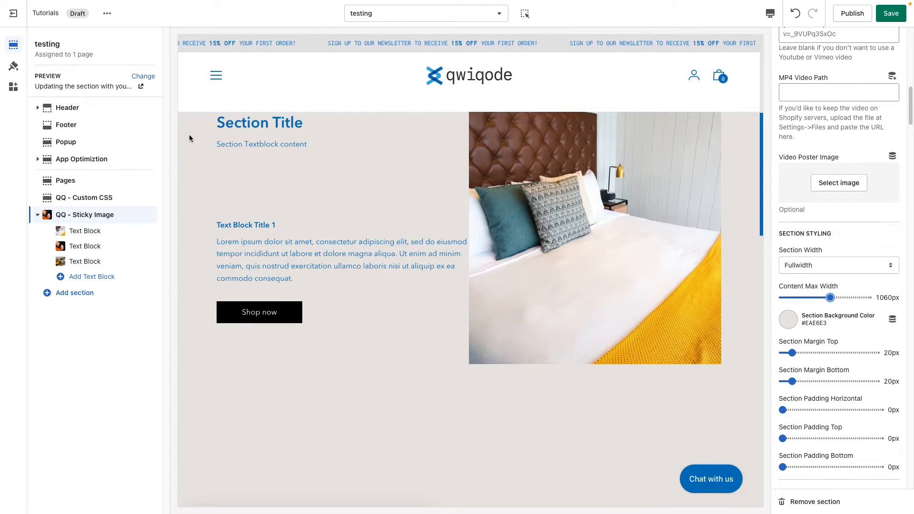
scroll(677, 348, "up", 1)
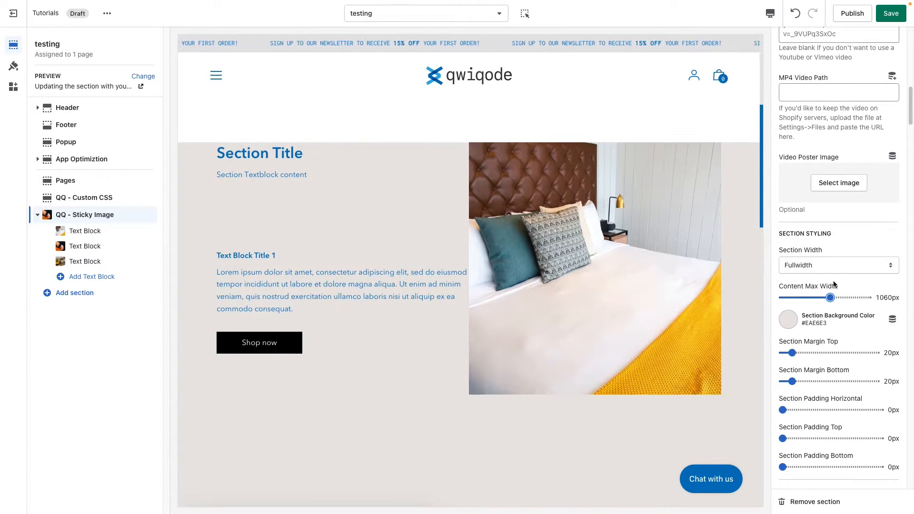
left_click(788, 320)
left_click(820, 329)
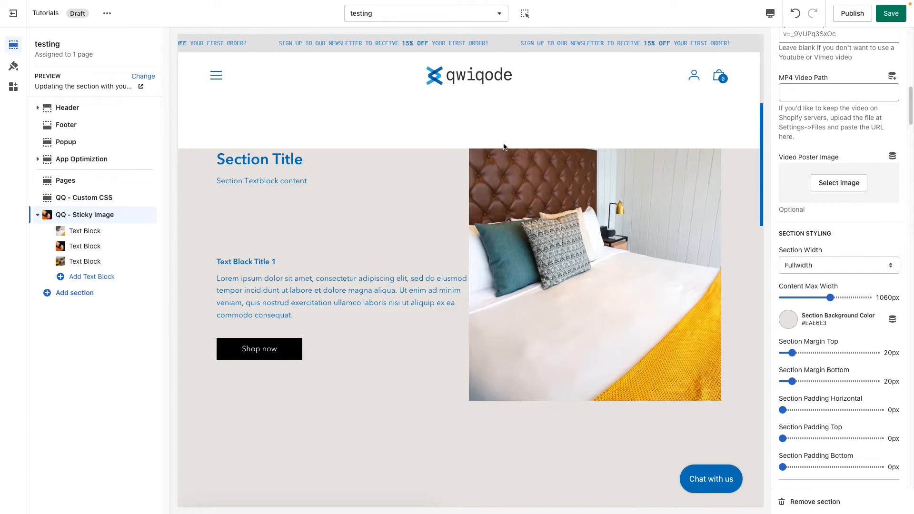
Set the Section Margin Top to 70px and the Section Margin Bottom to 80px, checking the section's edges in the preview
scroll(542, 438, "down", 10)
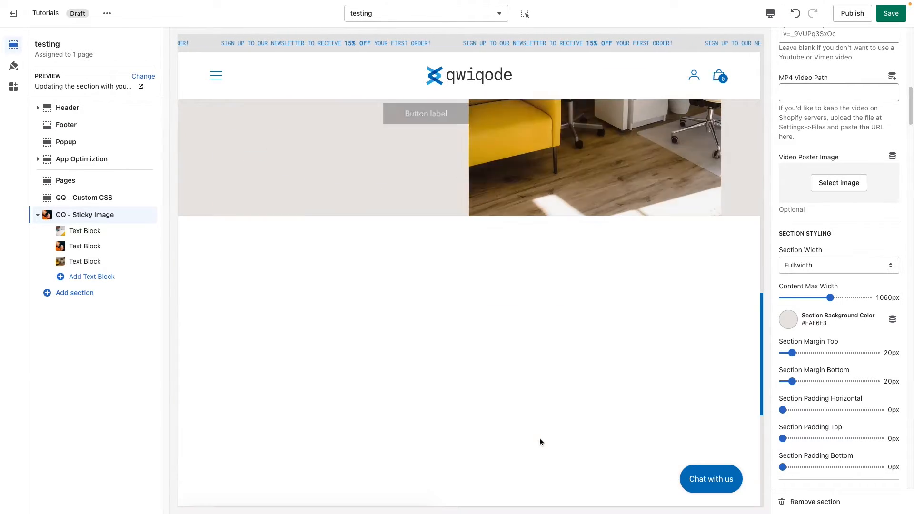
scroll(576, 350, "down", 1)
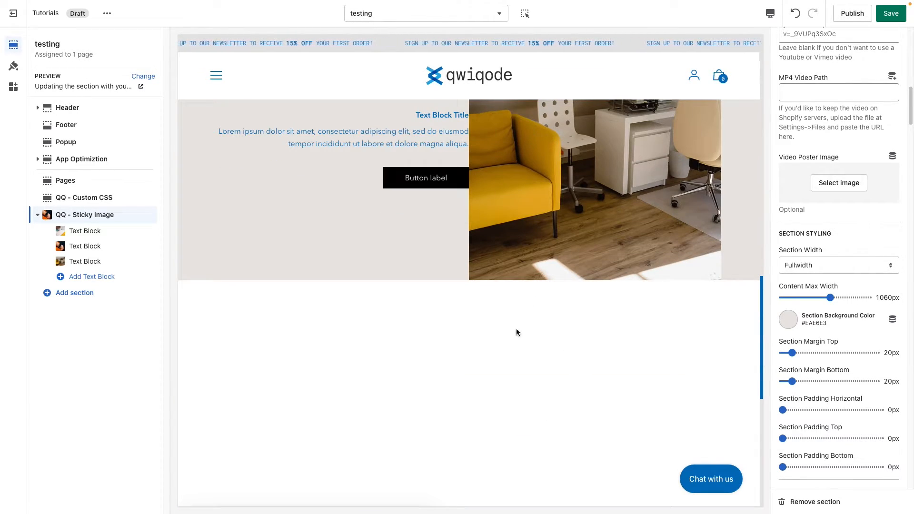
scroll(550, 428, "up", 18)
scroll(550, 430, "down", 3)
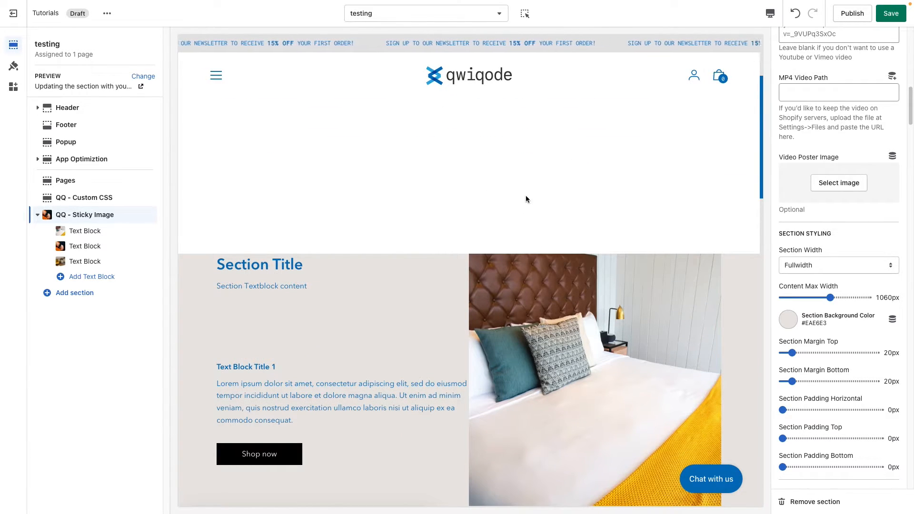
left_click(816, 353)
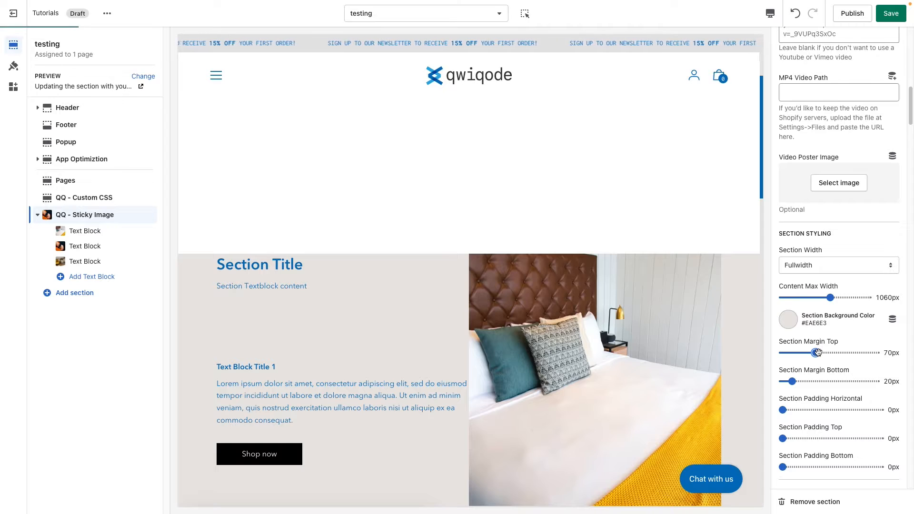
scroll(660, 346, "down", 5)
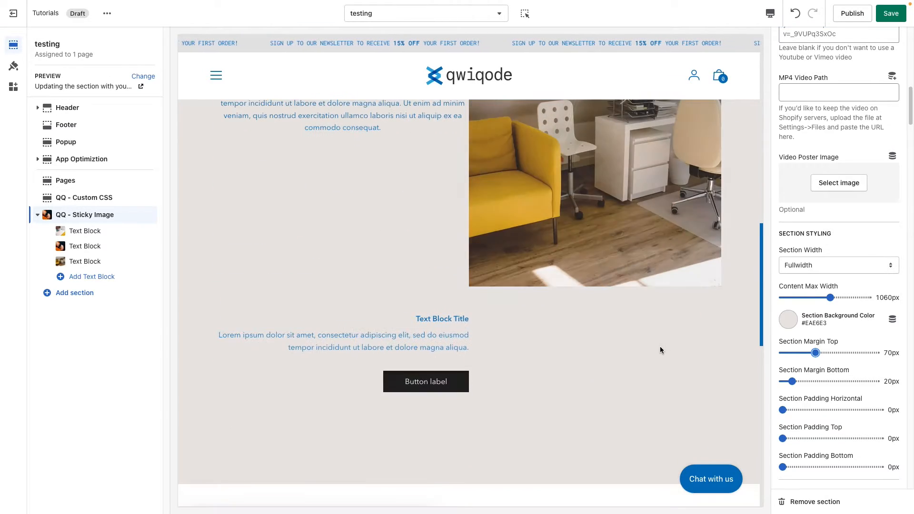
left_click(820, 381)
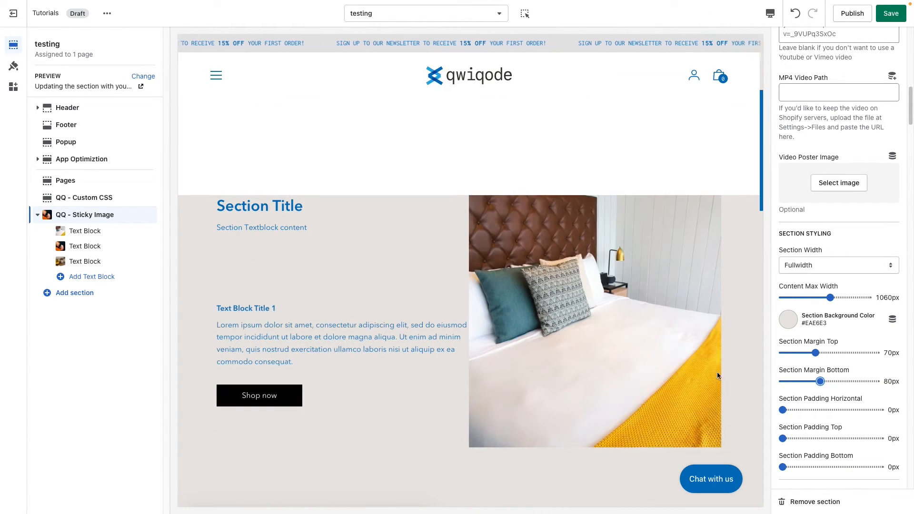
Set Section Padding Top and Section Padding Bottom to 25px each and Section Padding Horizontal to 30px
scroll(854, 379, "down", 1)
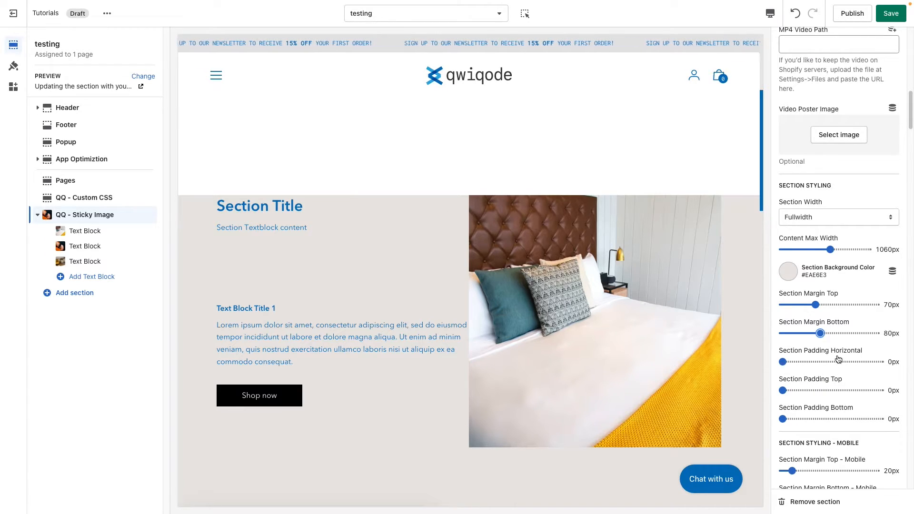
left_click(805, 390)
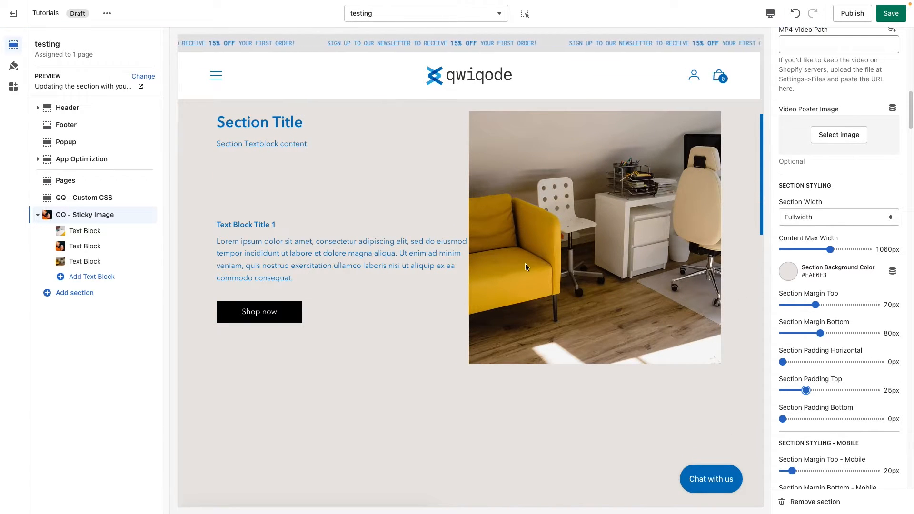
scroll(525, 265, "down", 1)
scroll(526, 270, "up", 1)
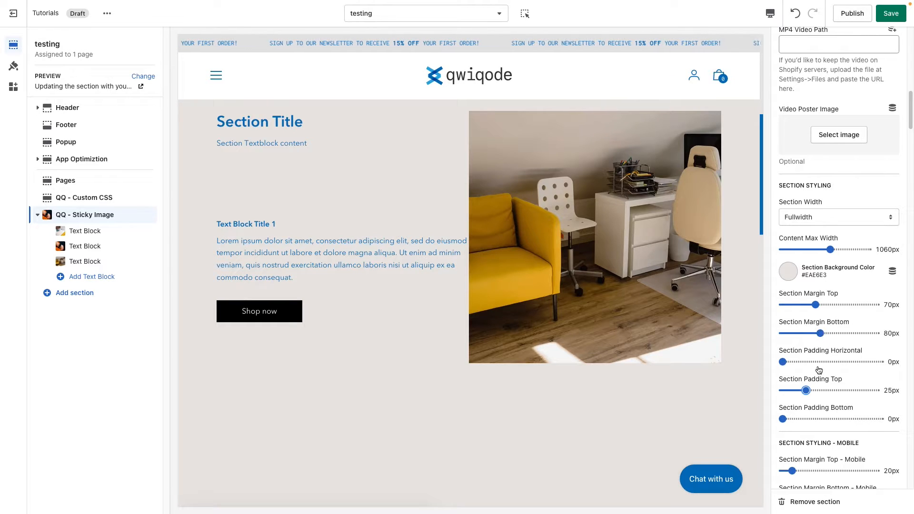
left_click(810, 419)
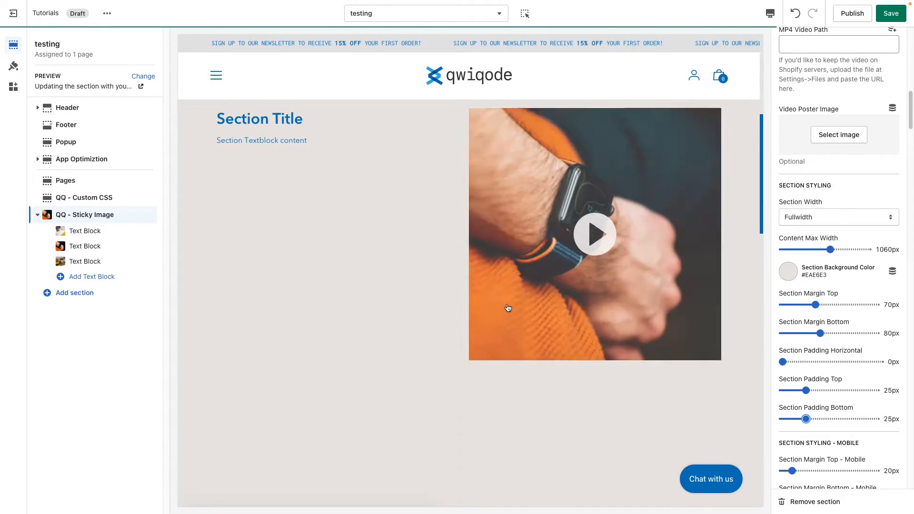
scroll(507, 307, "down", 5)
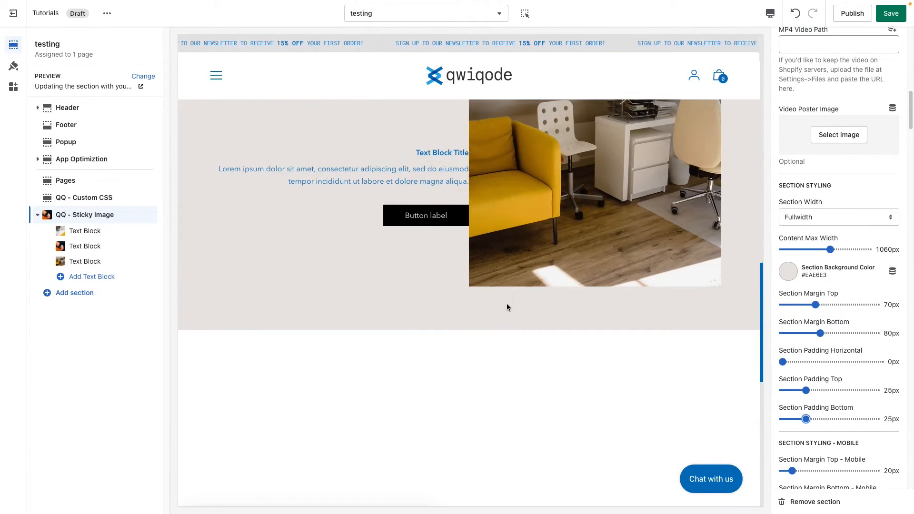
scroll(506, 304, "down", 2)
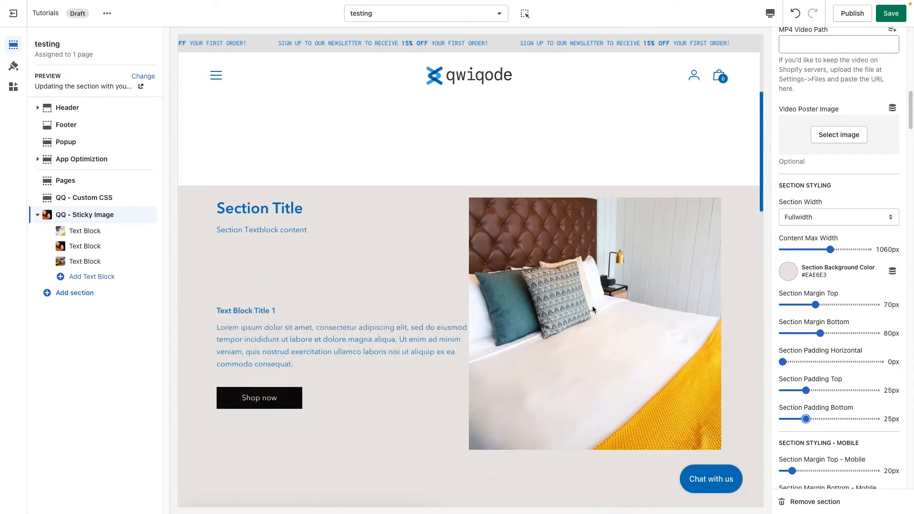
left_click(811, 362)
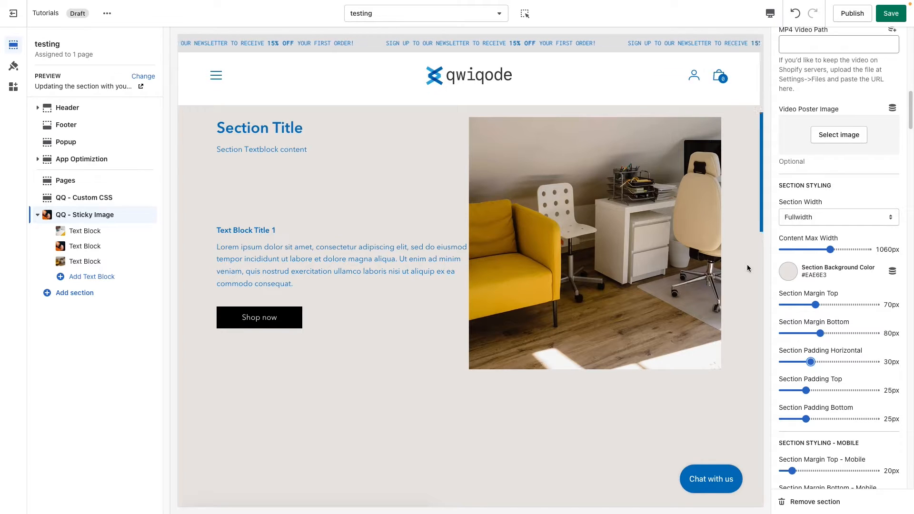
Switch the Section Width to Regular to check the horizontal padding, and return it to Fullwidth
left_click(824, 217)
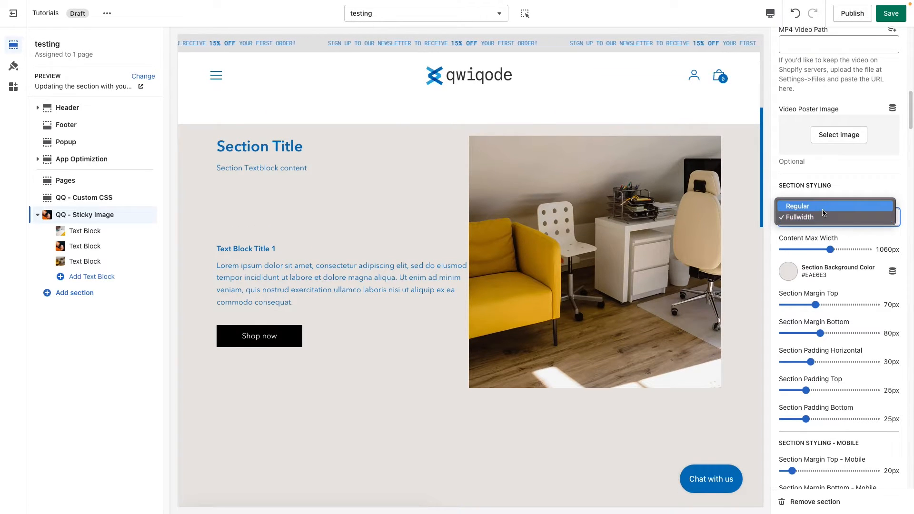
left_click(822, 206)
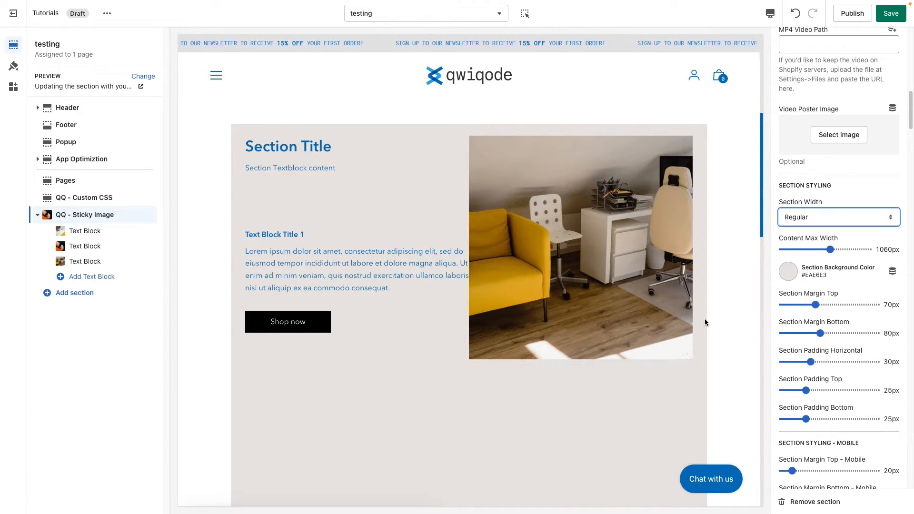
left_click(810, 217)
left_click(812, 227)
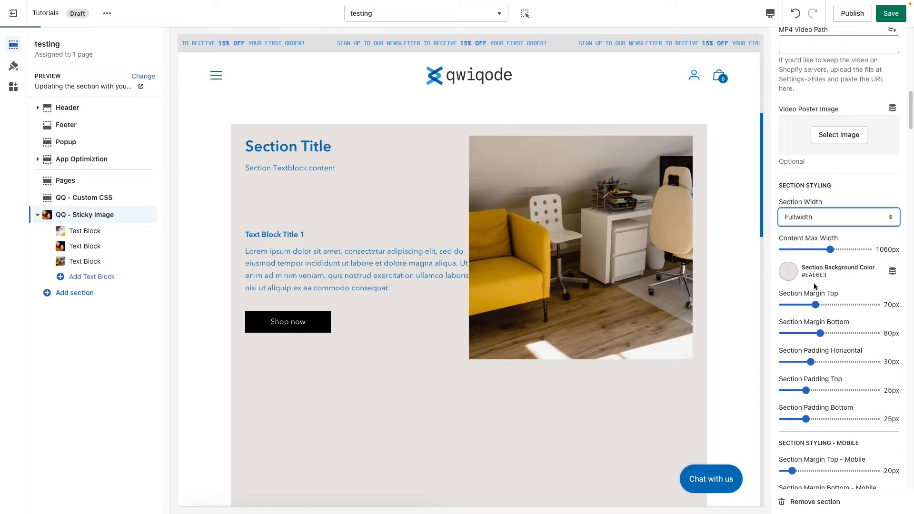
Set the Section Title Color to the already used dark red #871120 in the section title styling
scroll(827, 319, "down", 4)
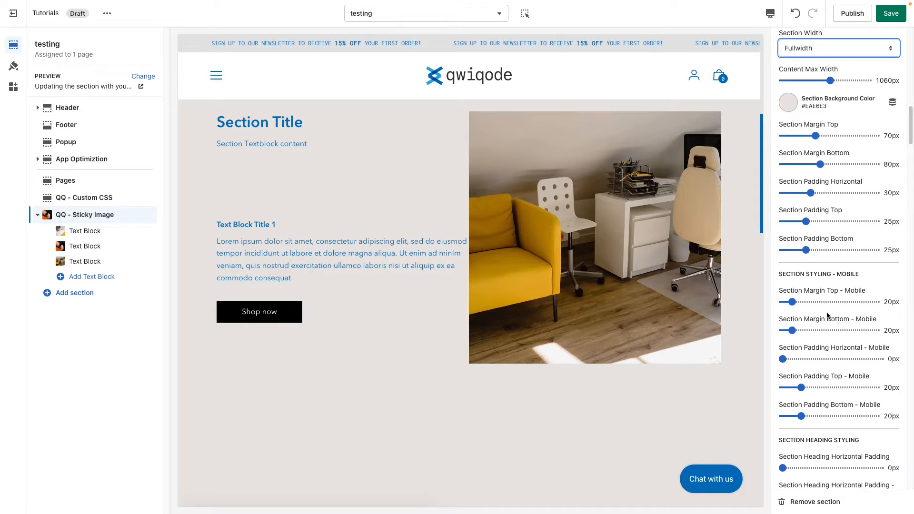
scroll(827, 316, "down", 3)
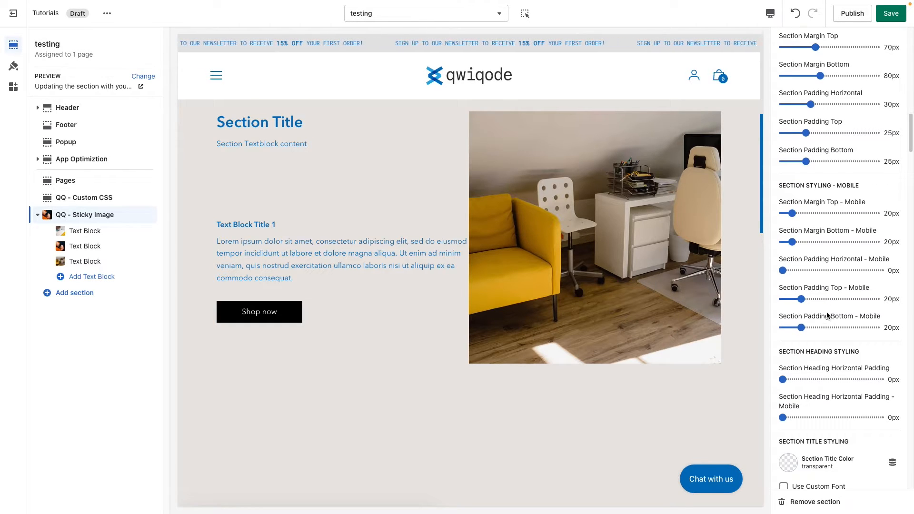
scroll(841, 309, "down", 5)
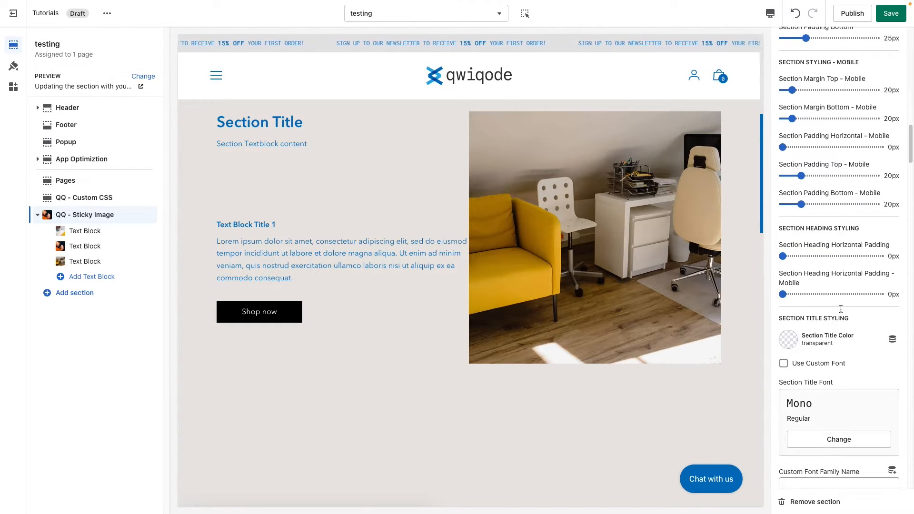
scroll(841, 310, "down", 1)
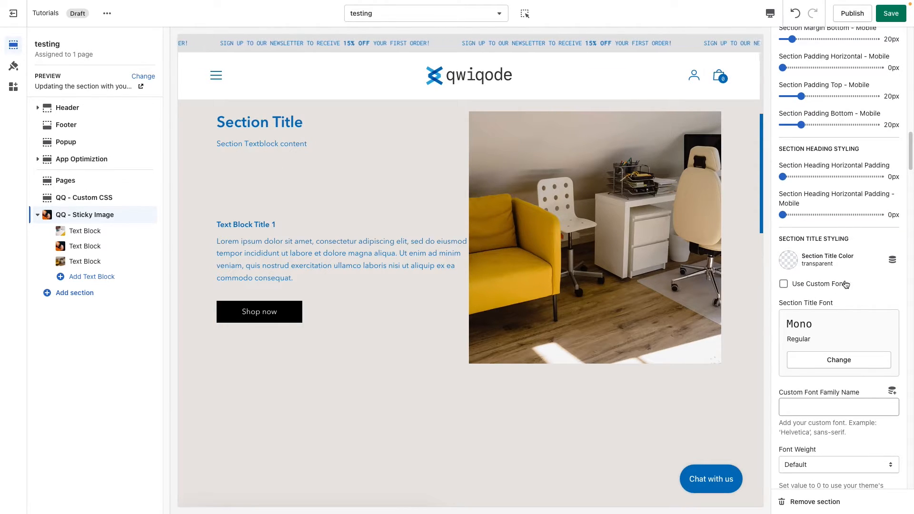
left_click(788, 259)
left_click(835, 221)
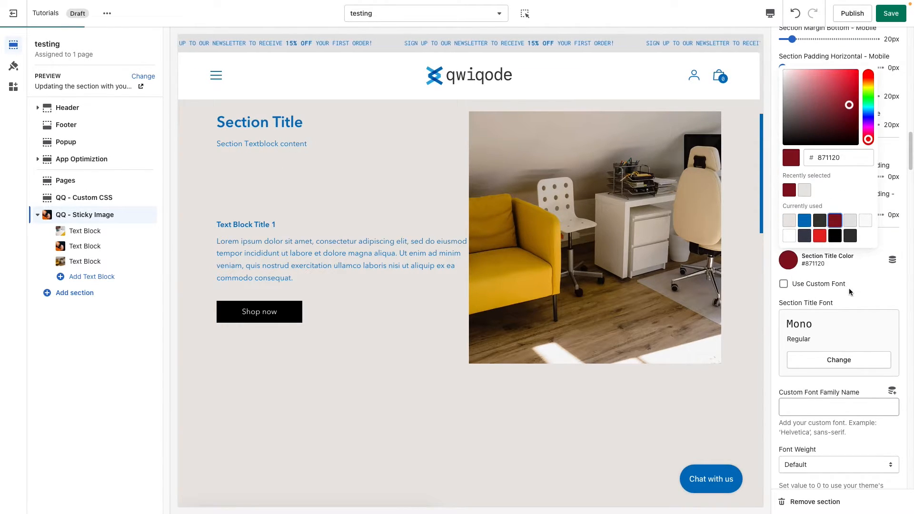
left_click(864, 282)
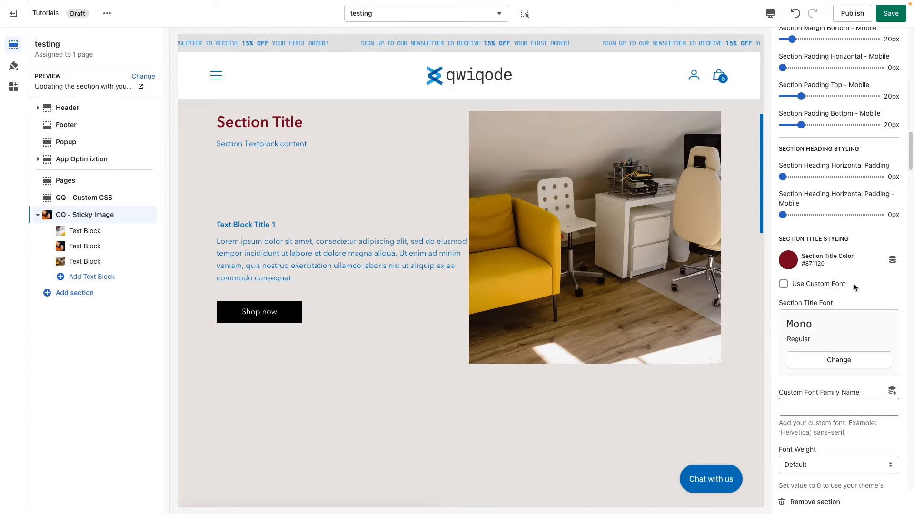
Try Use Custom Font on the section title, browse the available fonts without choosing one, and switch the option off
left_click(828, 285)
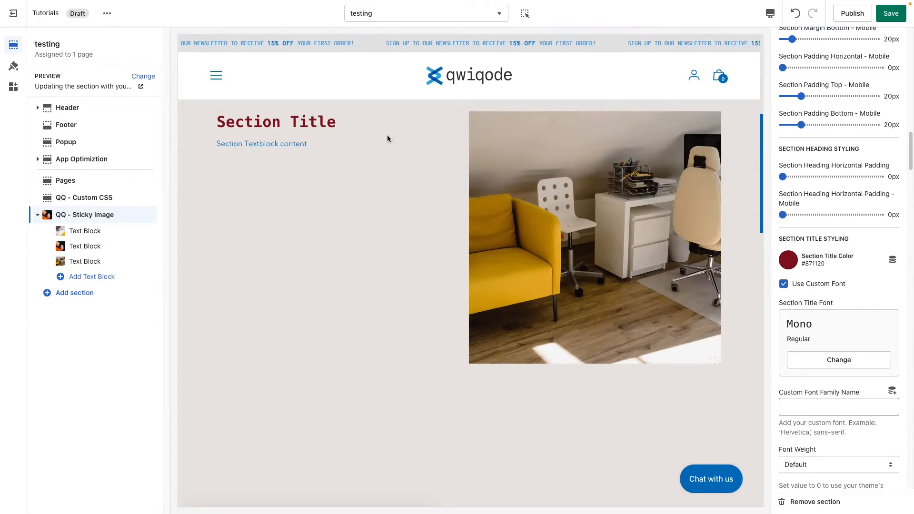
left_click(831, 363)
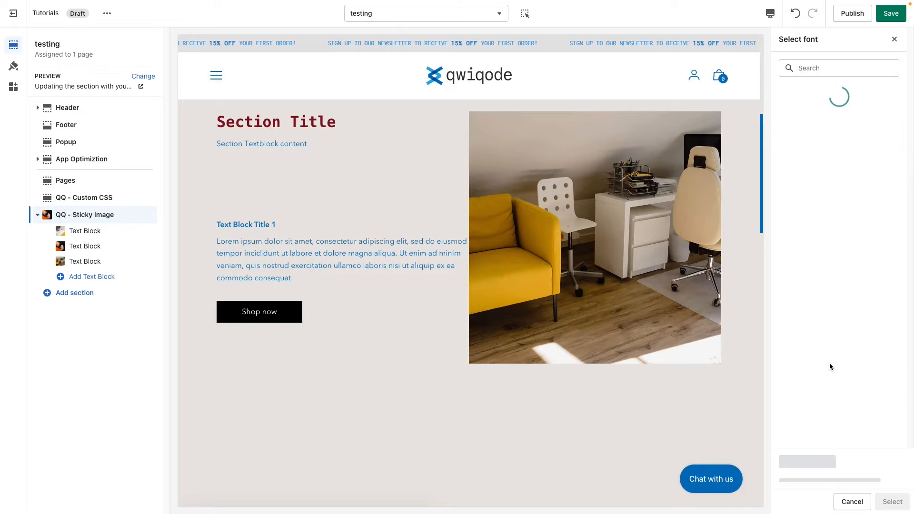
scroll(837, 363, "down", 4)
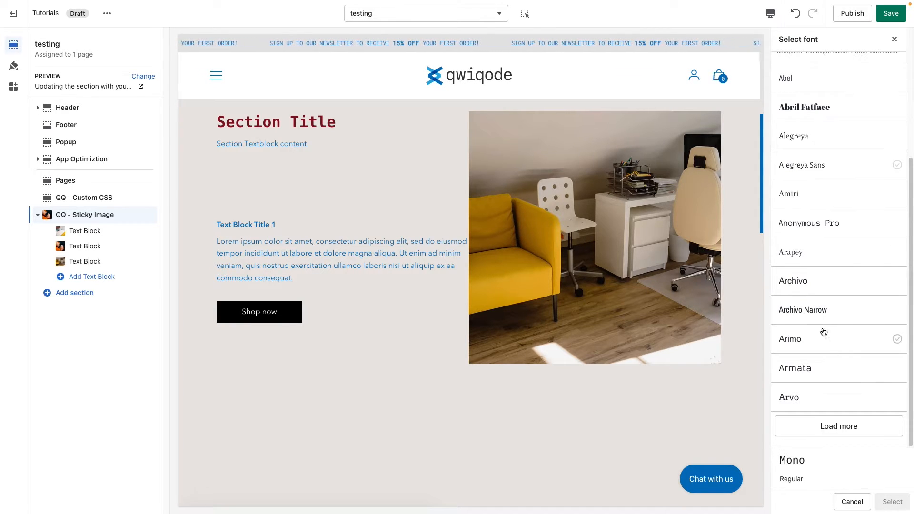
scroll(819, 319, "up", 4)
left_click(859, 499)
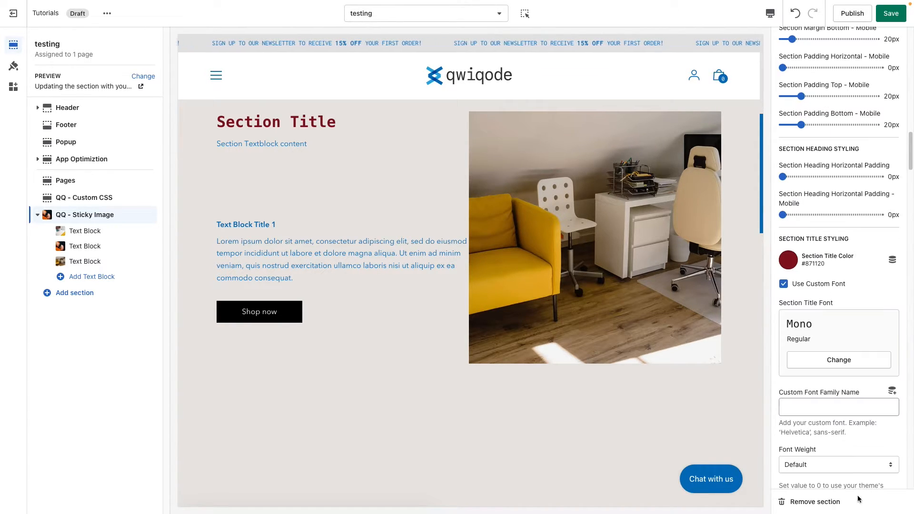
left_click(815, 408)
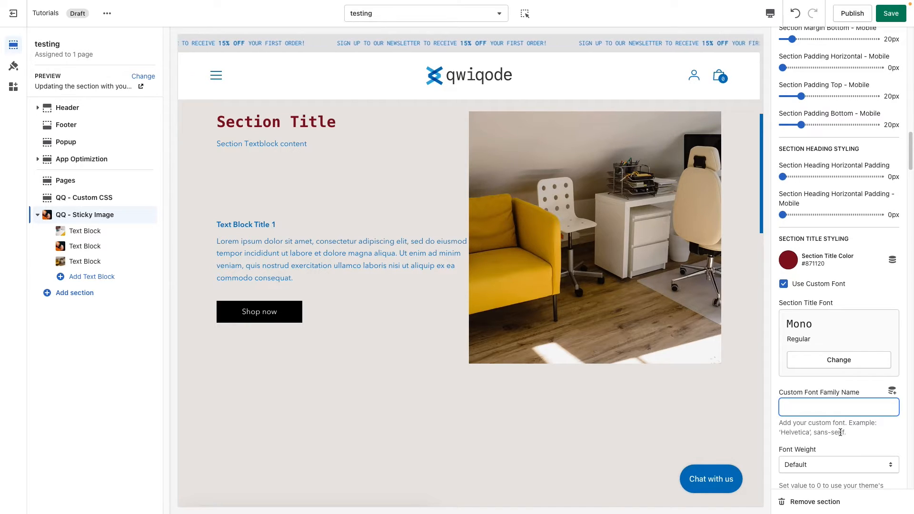
left_click_drag(844, 433, 773, 432)
left_click(802, 400)
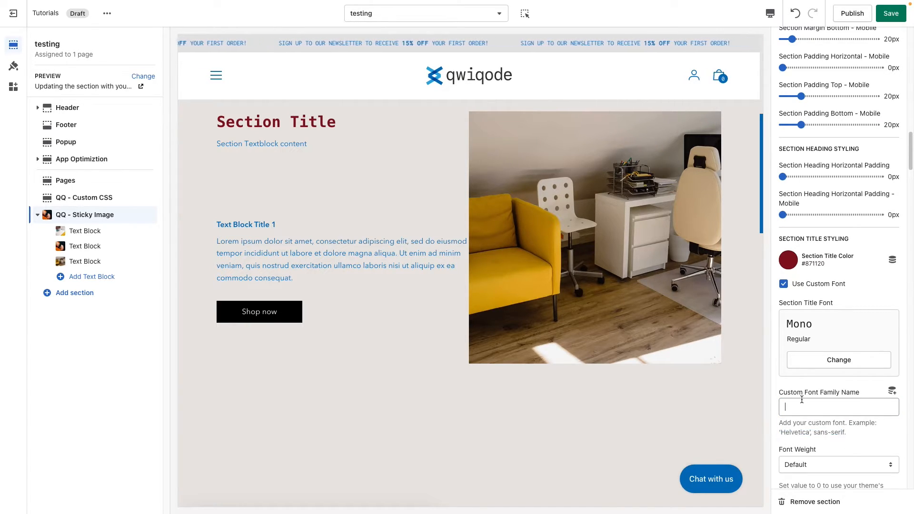
scroll(872, 435, "down", 3)
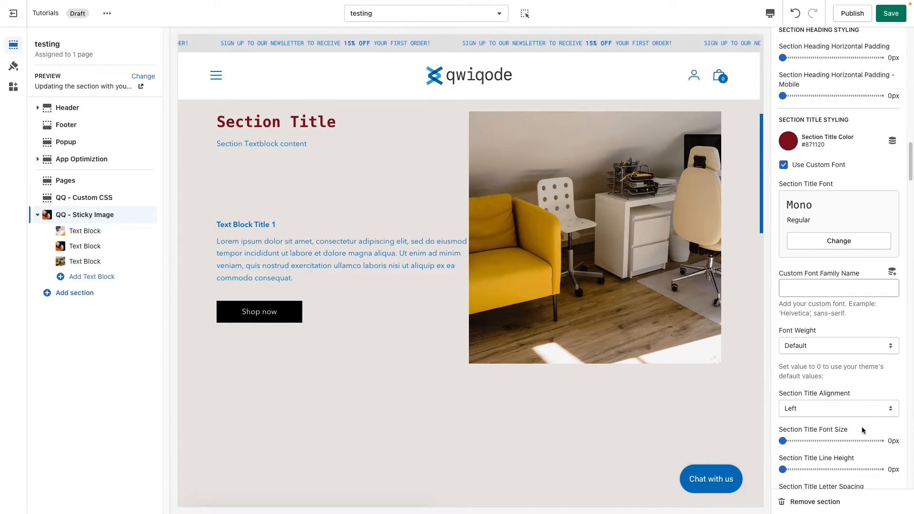
left_click(809, 165)
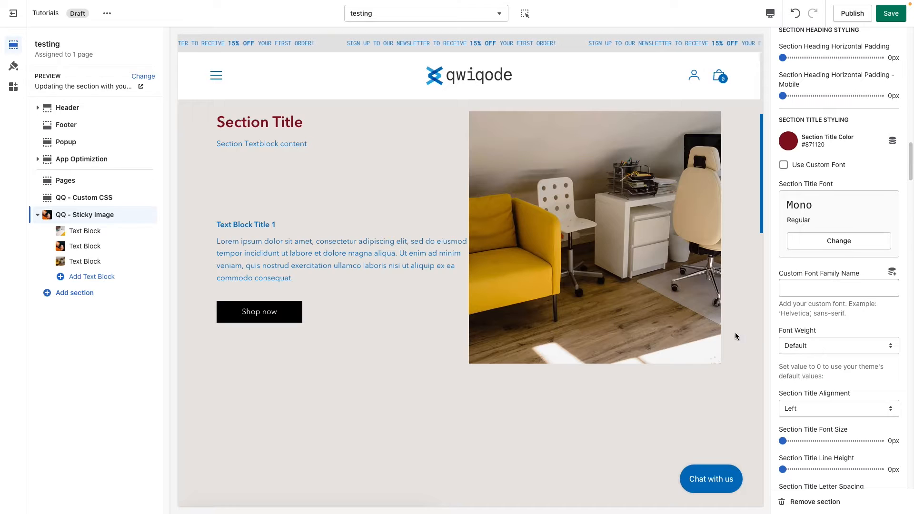
Test the section title's Font Weight with 400 (Regular) and 700 (Bold), and return it to Default
left_click(853, 345)
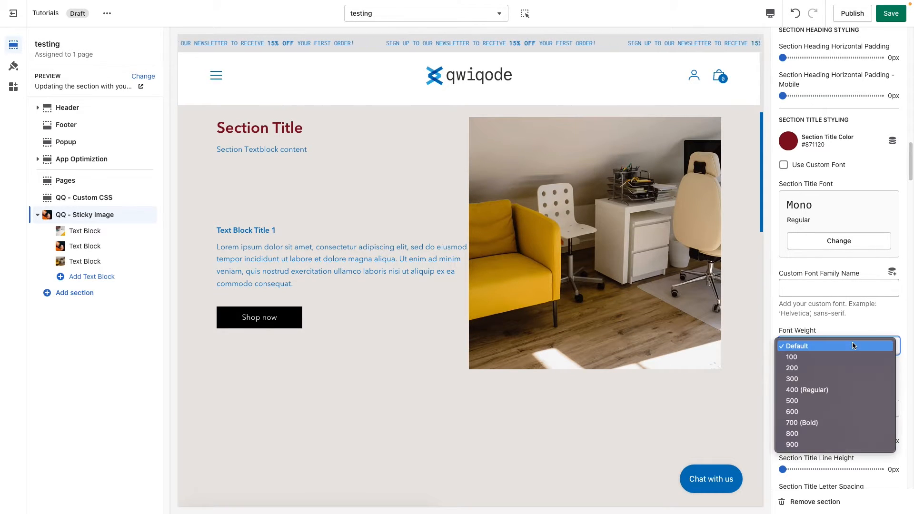
left_click(846, 389)
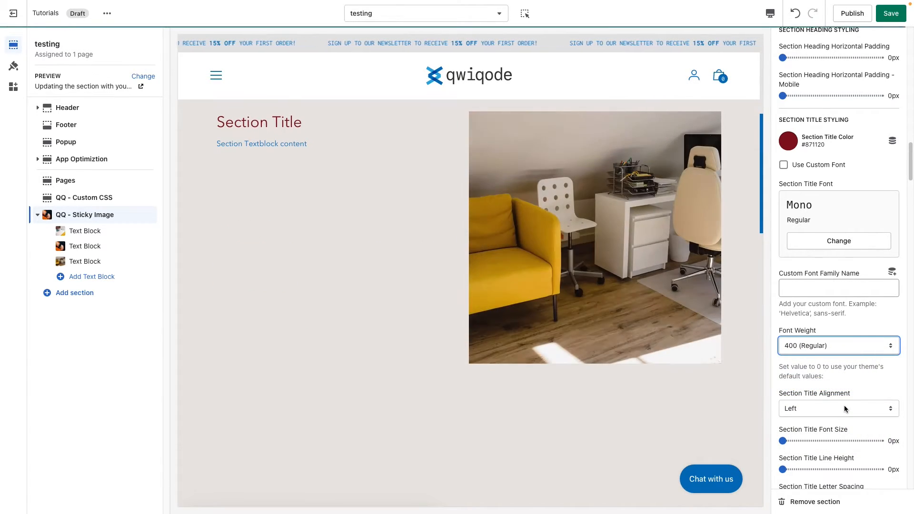
left_click(816, 349)
left_click(818, 380)
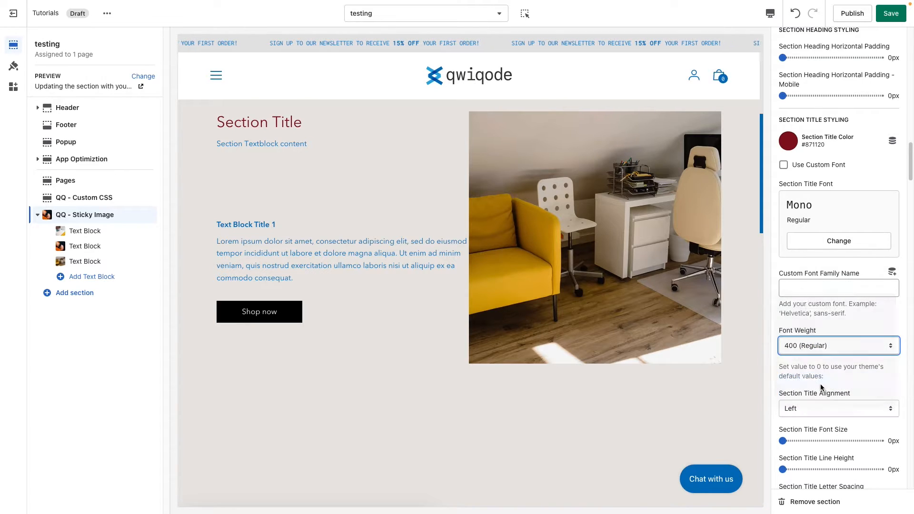
left_click(811, 346)
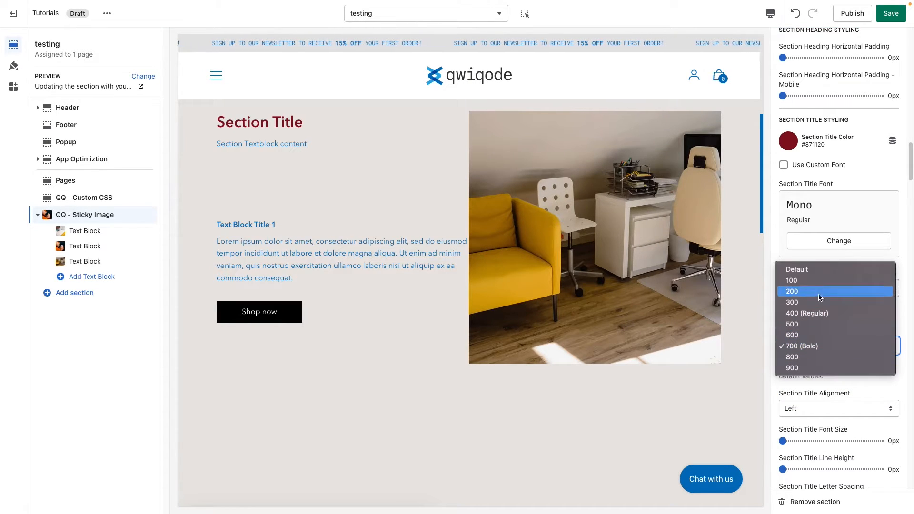
left_click(805, 269)
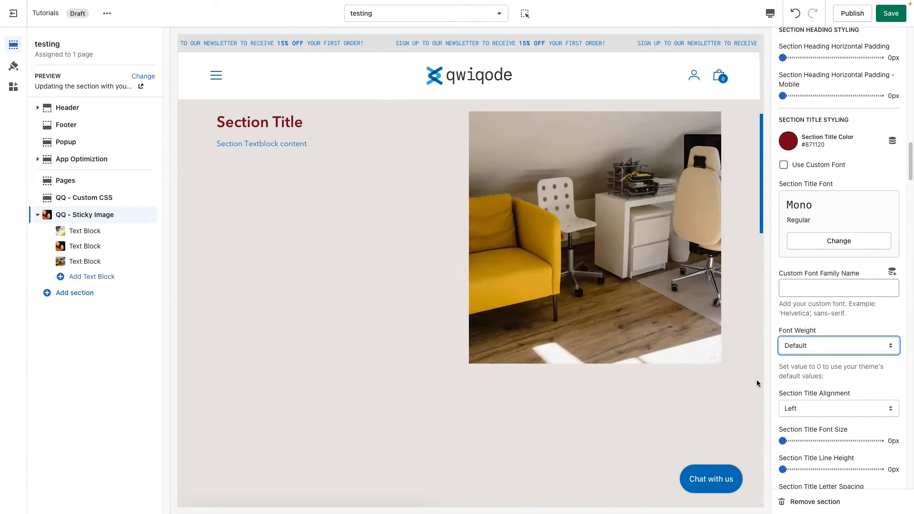
Switch the Section Title Alignment to Center to check it in the preview, and return it to Left
left_click(838, 410)
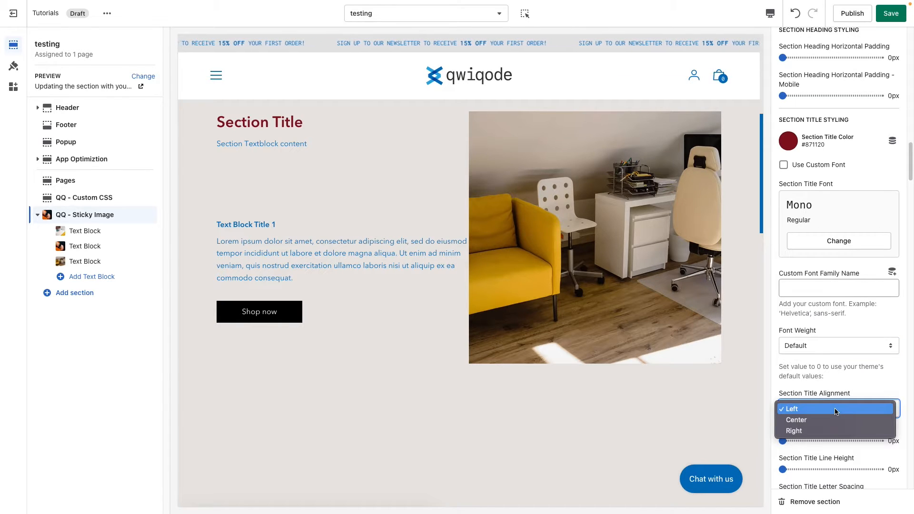
left_click(835, 419)
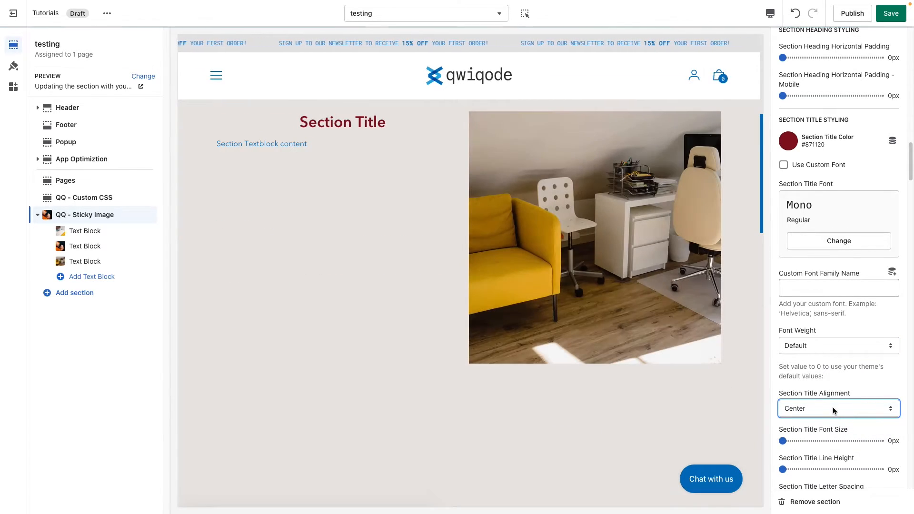
left_click(833, 409)
left_click(834, 398)
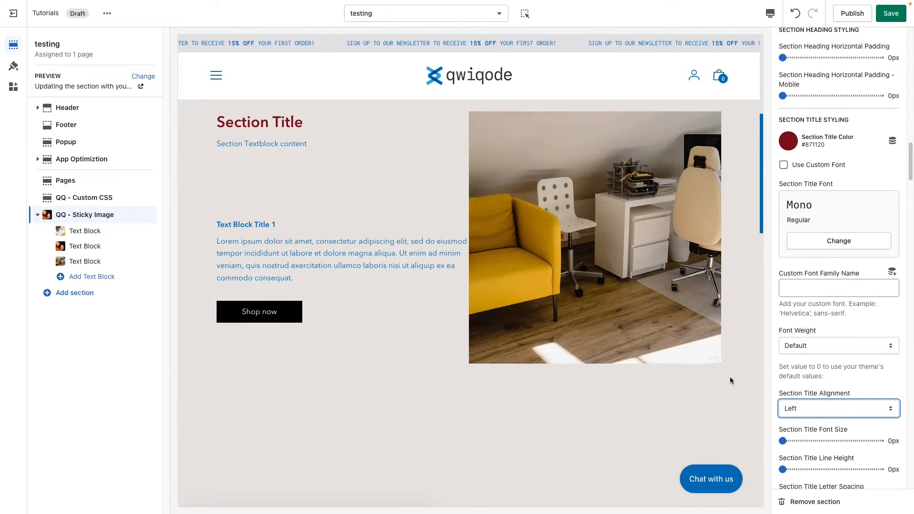
Set the Section Title Font Size to 53px, the Letter Spacing to 2px and the Margin Bottom to 21px
left_click(831, 441)
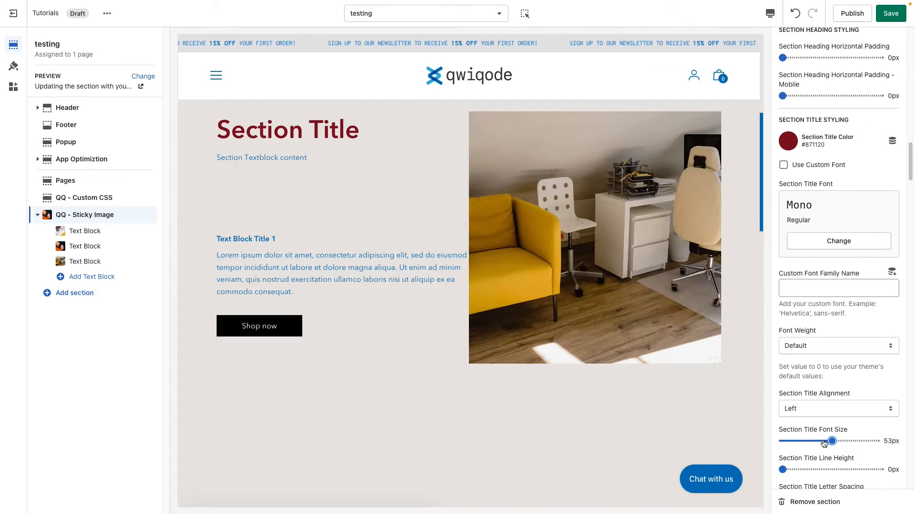
scroll(815, 440, "down", 1)
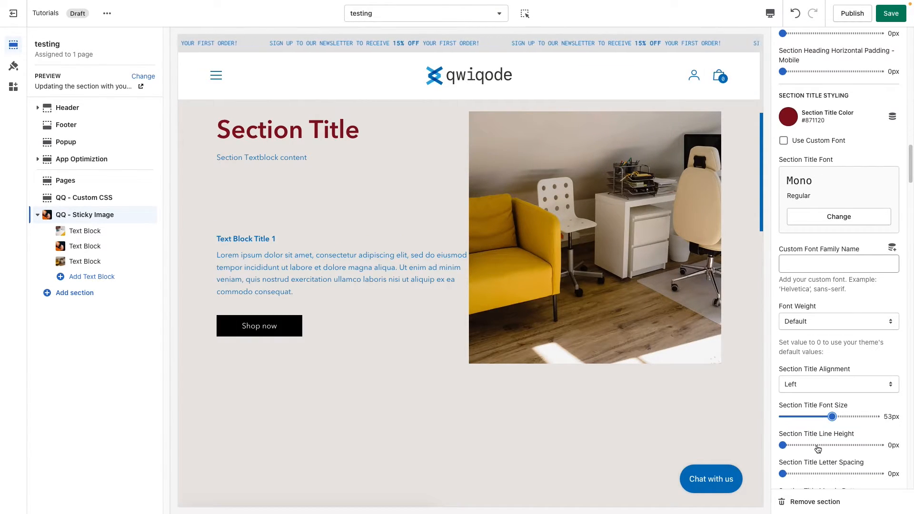
scroll(833, 444, "down", 1)
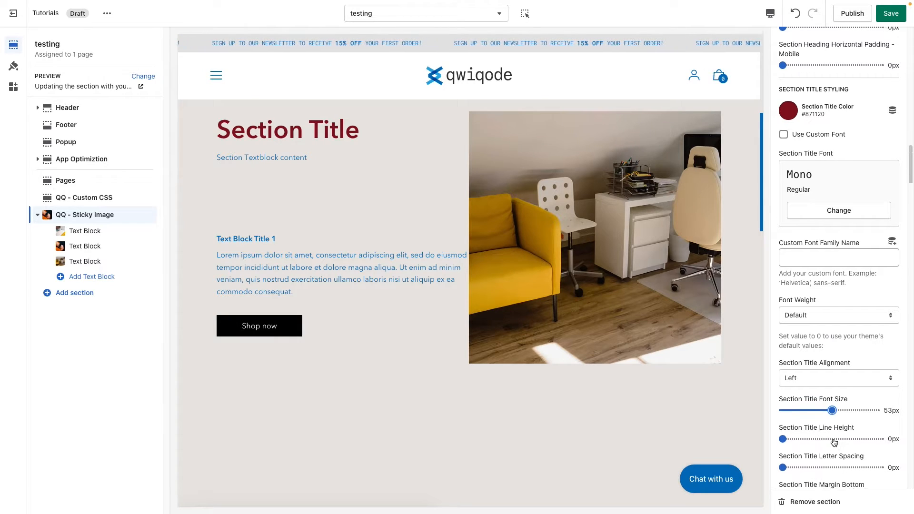
scroll(834, 443, "down", 2)
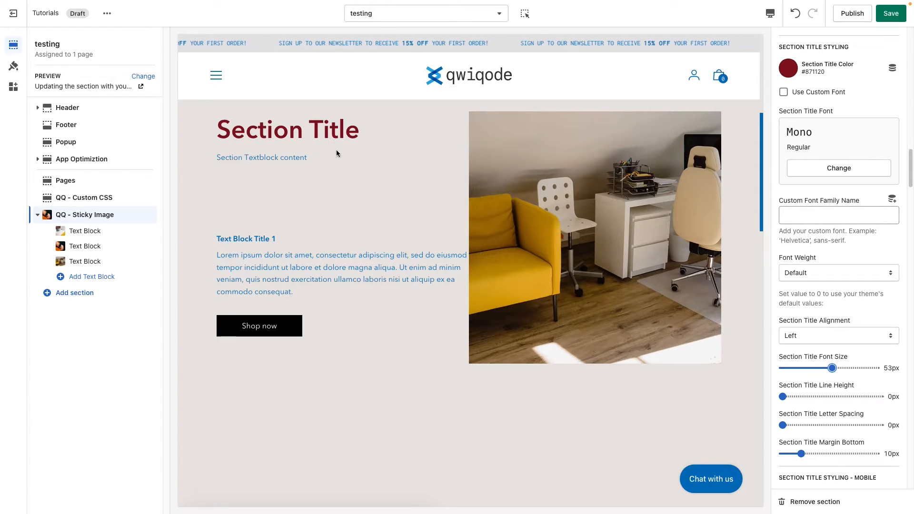
scroll(817, 421, "down", 1)
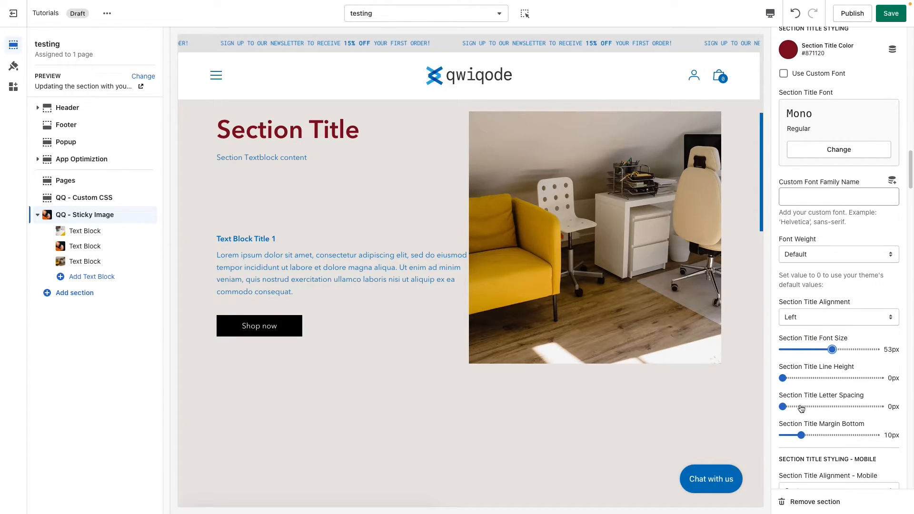
left_click(801, 407)
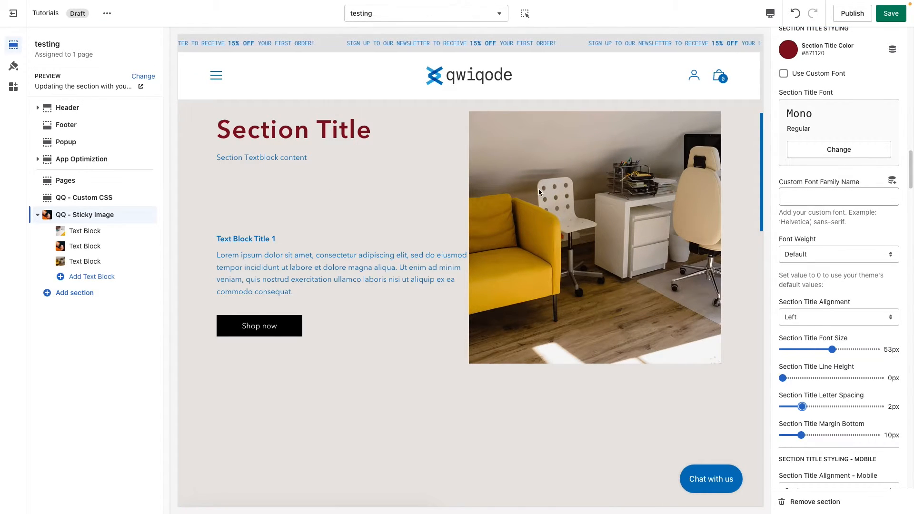
scroll(855, 379, "down", 2)
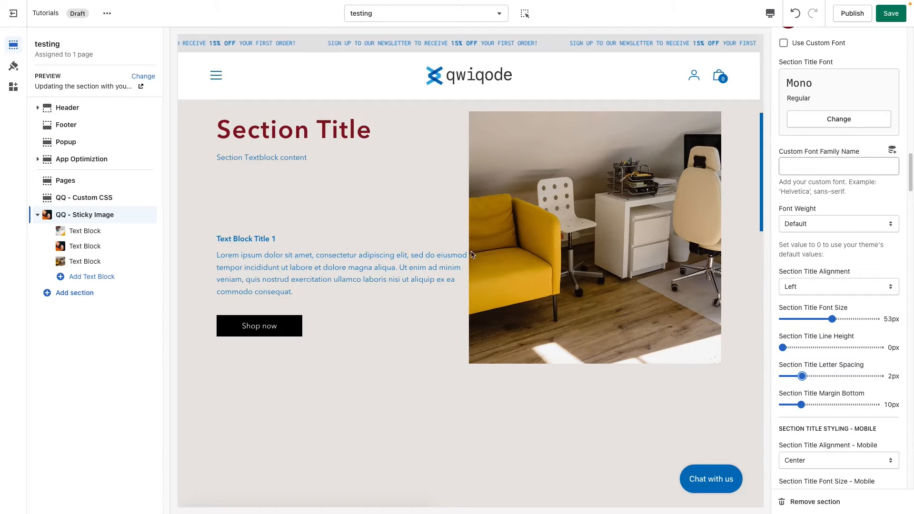
left_click(823, 404)
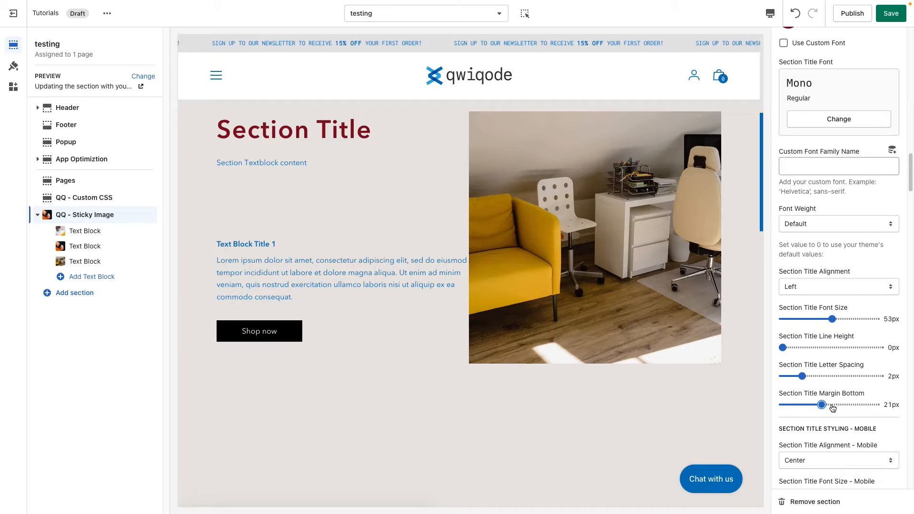
Set the Section Textblock Color to the already used dark grey #373833 in the section text area styling
scroll(833, 408, "down", 3)
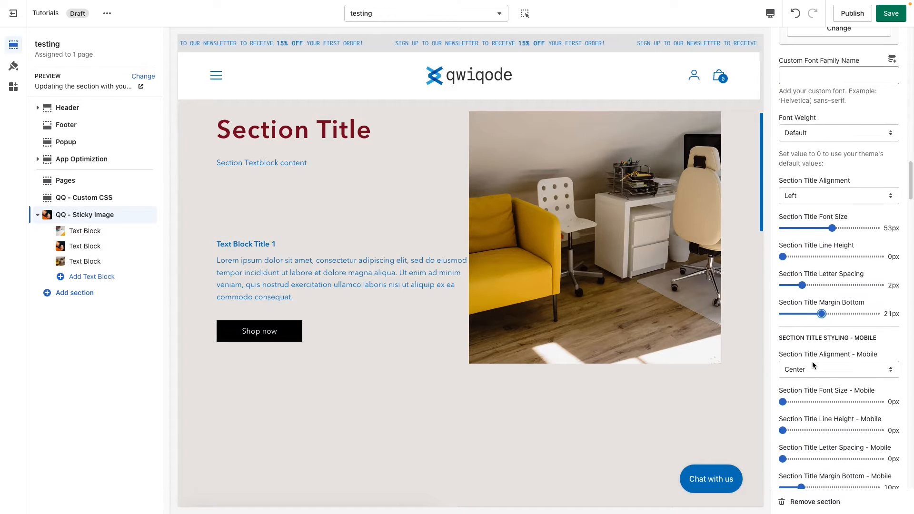
scroll(813, 363, "down", 4)
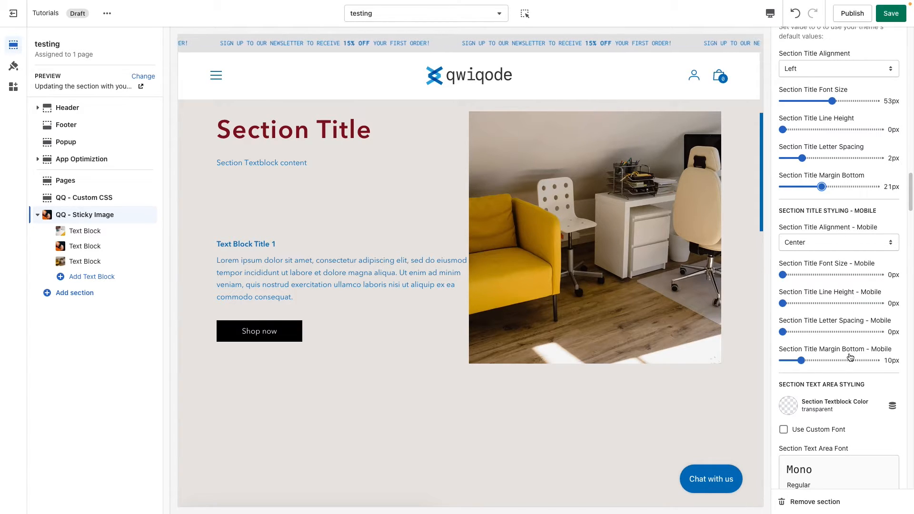
scroll(827, 365, "down", 3)
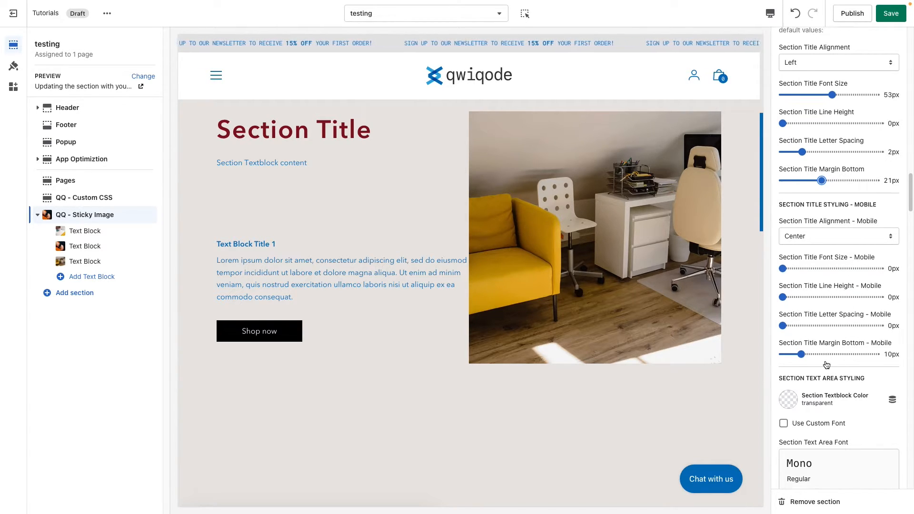
scroll(827, 365, "down", 5)
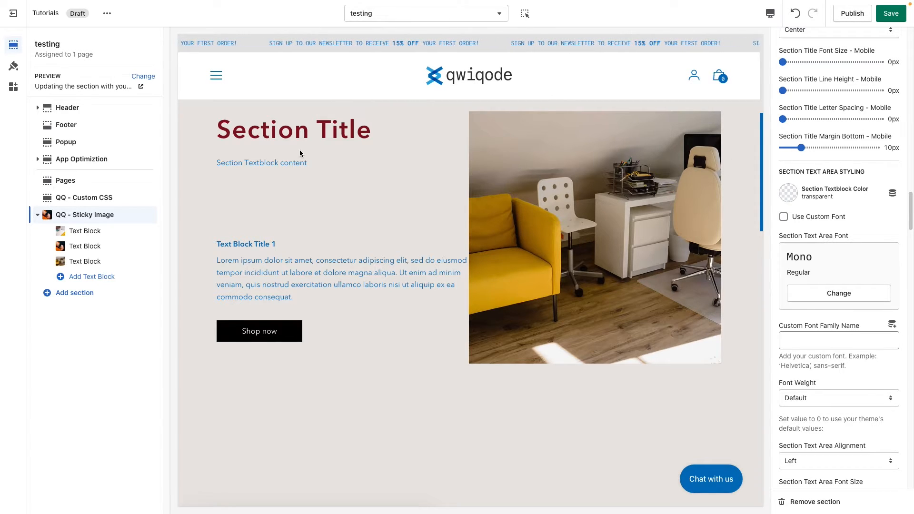
left_click_drag(281, 163, 235, 163)
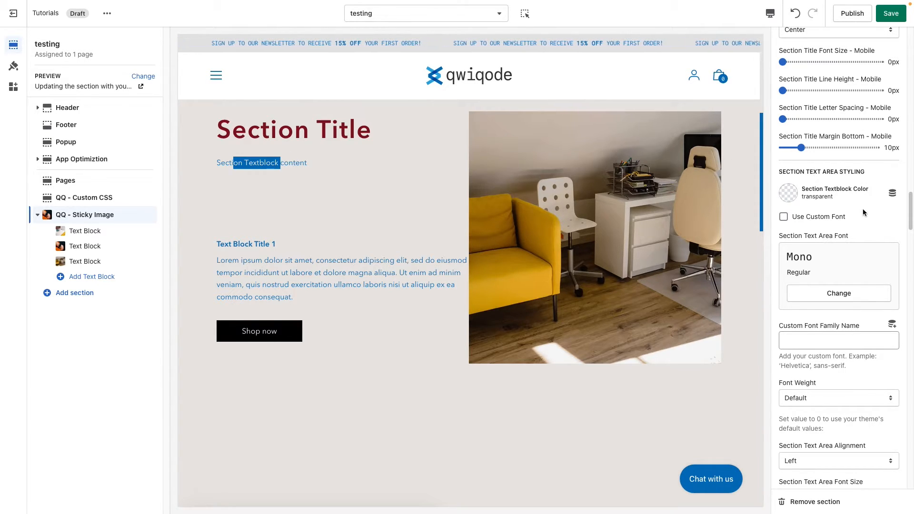
left_click(787, 196)
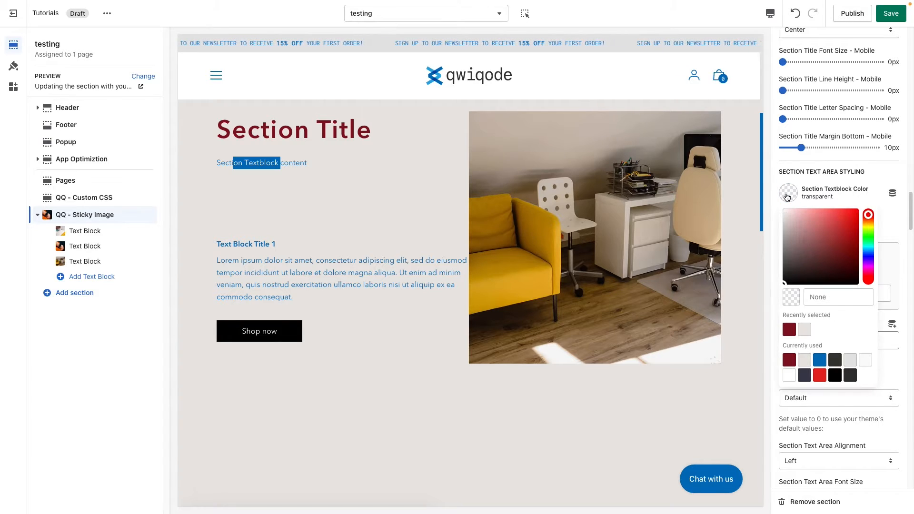
left_click(851, 375)
left_click(885, 212)
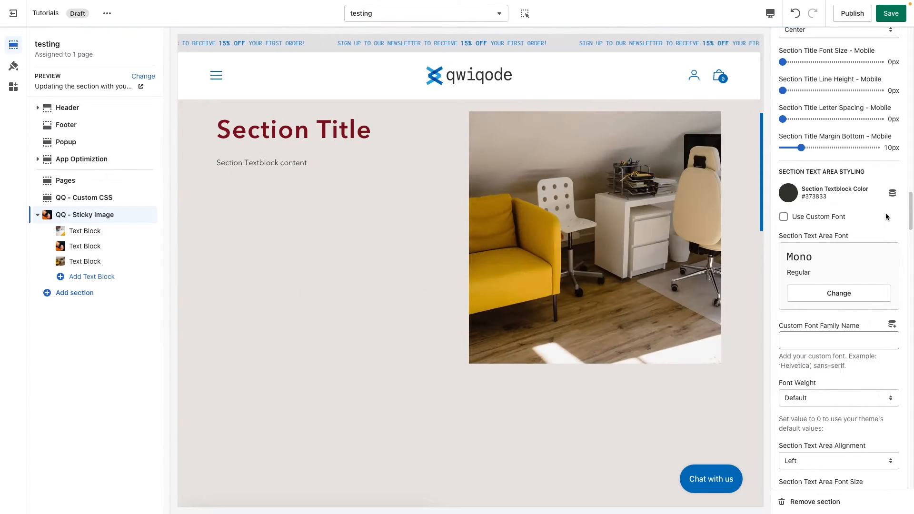
Try Use Custom Font on the section text area, switch it off, and look over the remaining desktop and mobile text area settings
left_click(784, 217)
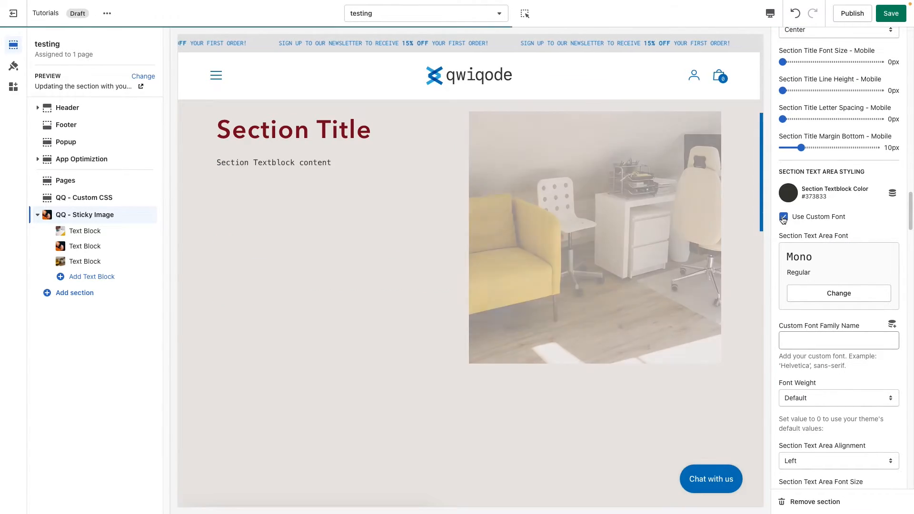
left_click(783, 217)
scroll(828, 331, "down", 3)
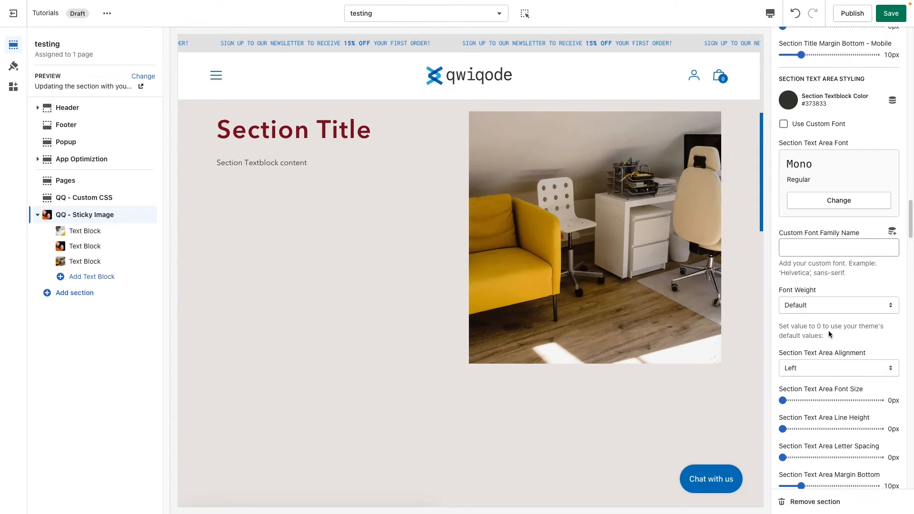
scroll(822, 329, "down", 2)
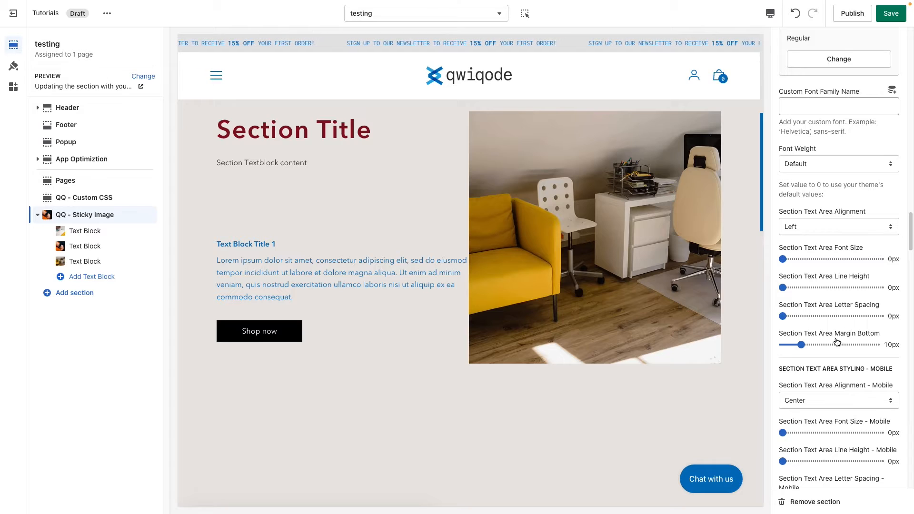
scroll(834, 343, "down", 3)
scroll(830, 343, "down", 1)
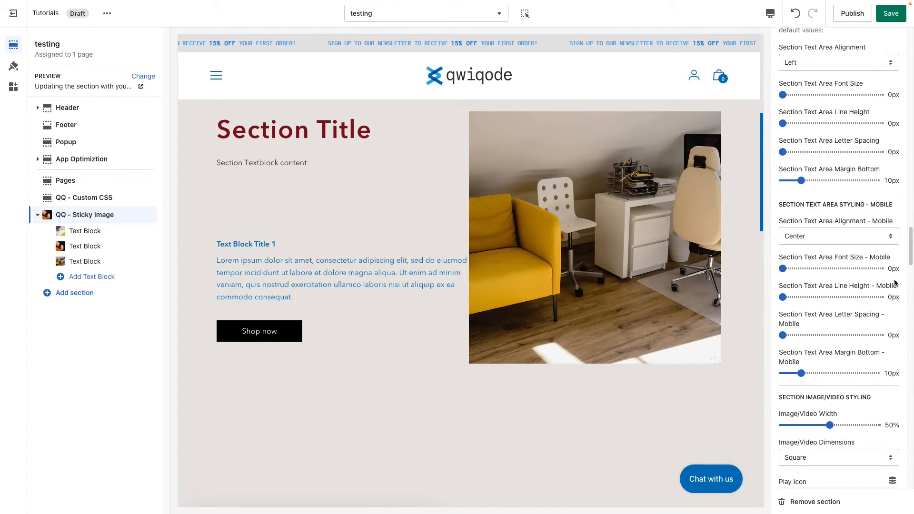
Try the Portrait, Landscape and Original options for Image/Video Dimensions in the section image/video styling
scroll(847, 371, "down", 3)
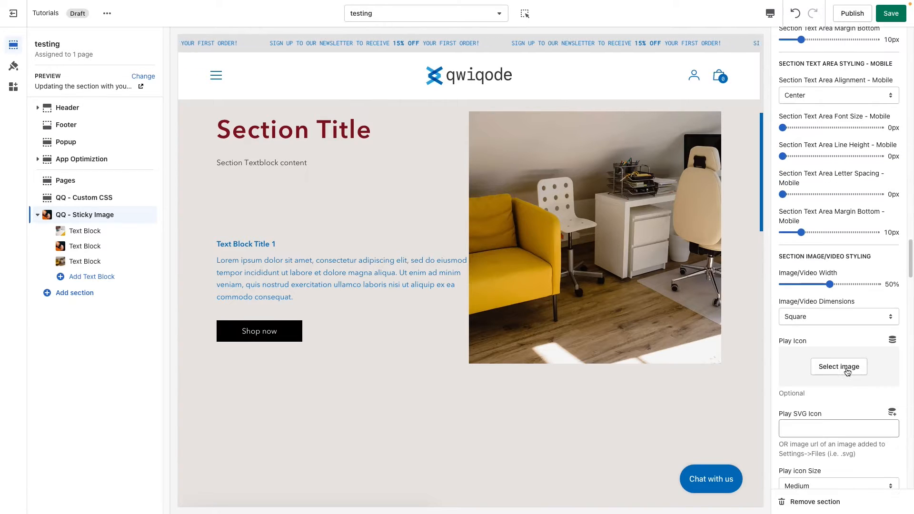
scroll(861, 303, "down", 3)
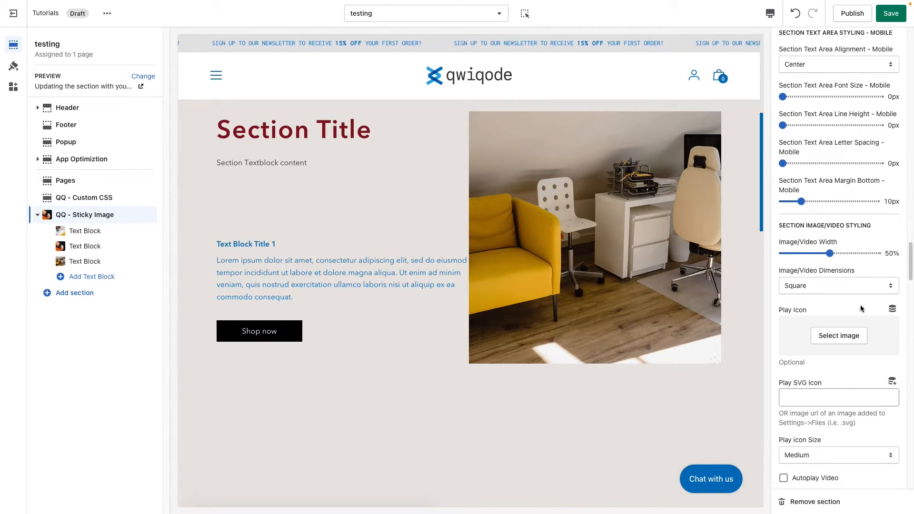
scroll(861, 308, "down", 1)
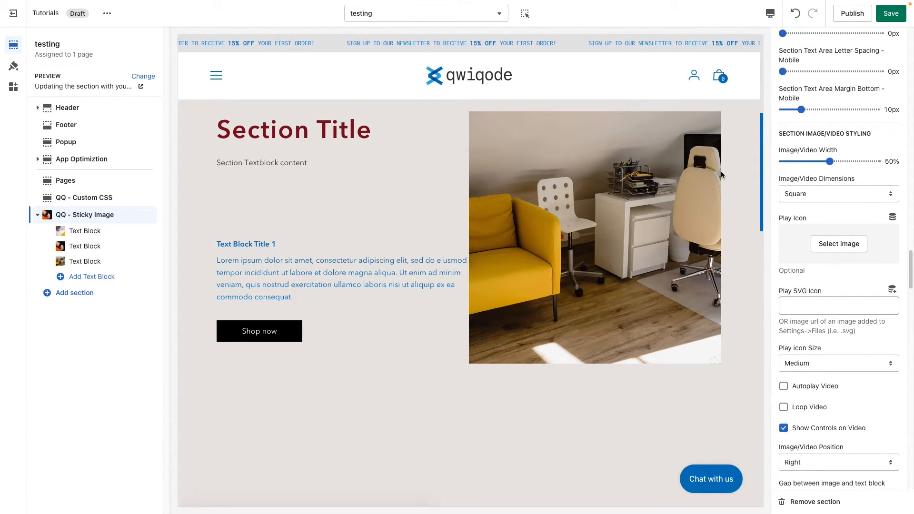
mouse_move(830, 162)
left_mouse_down()
mouse_move(850, 161)
mouse_move(800, 161)
mouse_move(830, 161)
left_mouse_up()
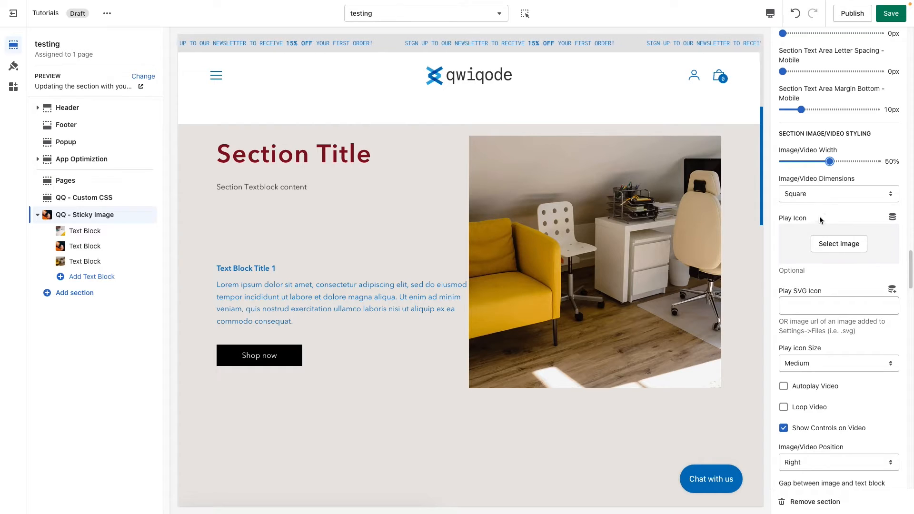
left_click(819, 191)
left_click(820, 181)
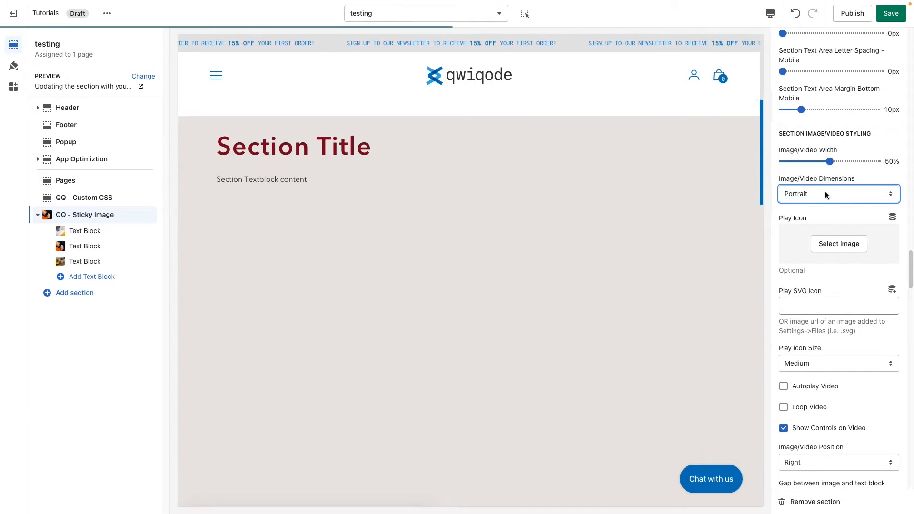
left_click(824, 195)
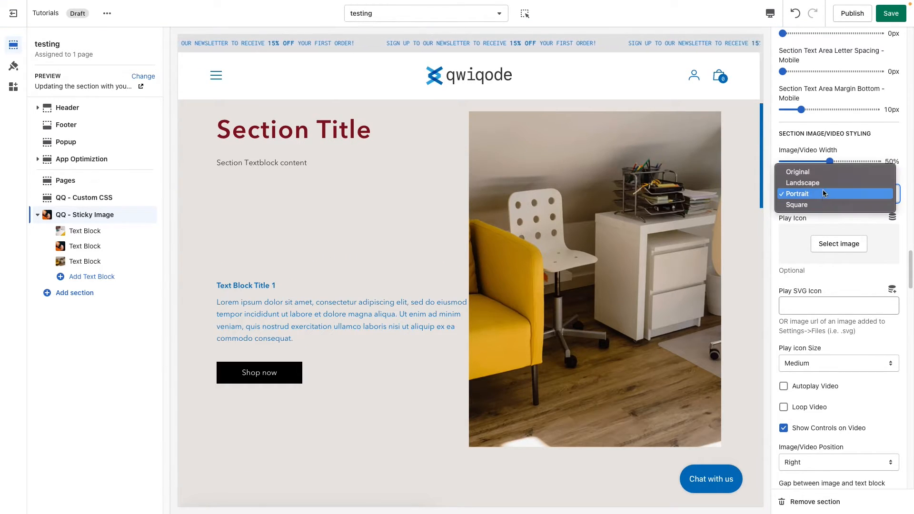
left_click(825, 184)
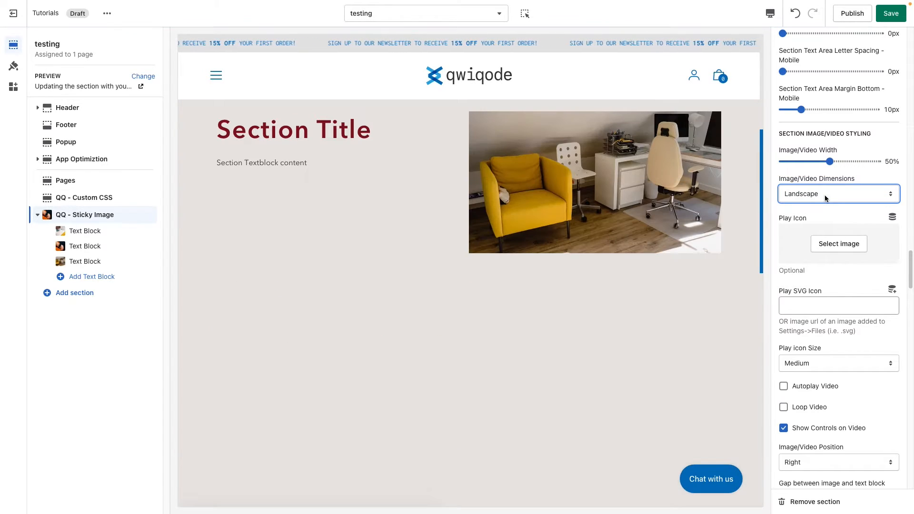
left_click(836, 193)
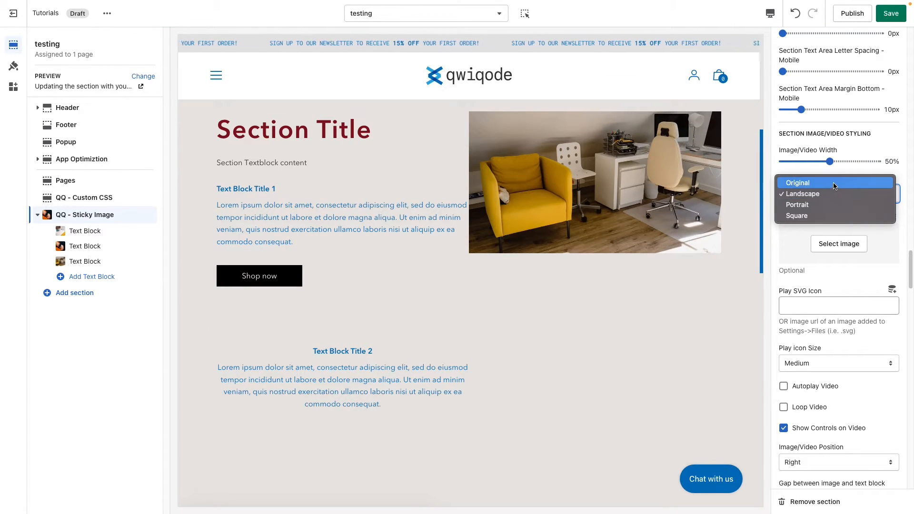
left_click(834, 183)
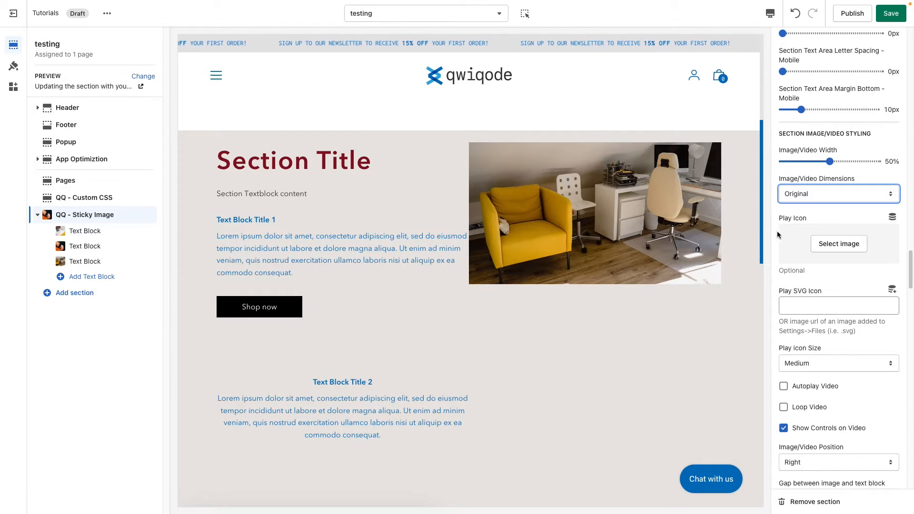
Clear the Section Title and the Section Text of the QQ - Sticky Image section
scroll(801, 239, "up", 20)
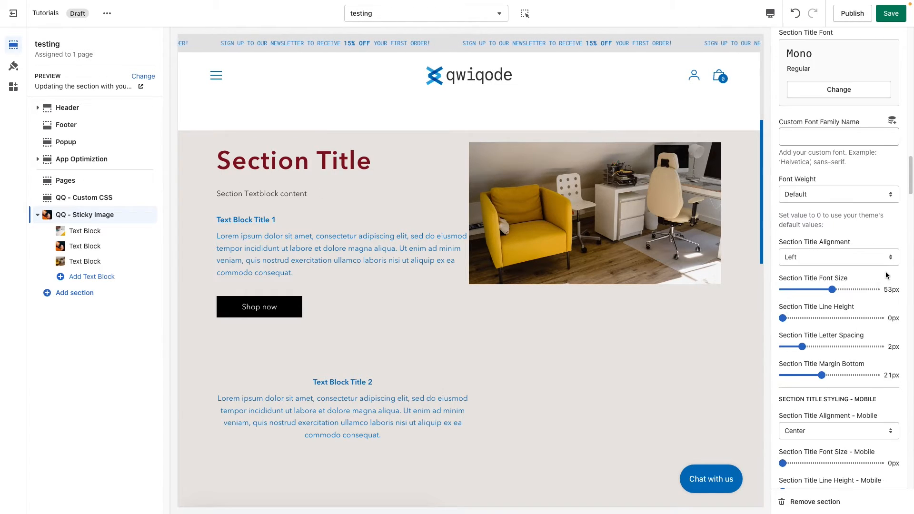
scroll(887, 274, "up", 2)
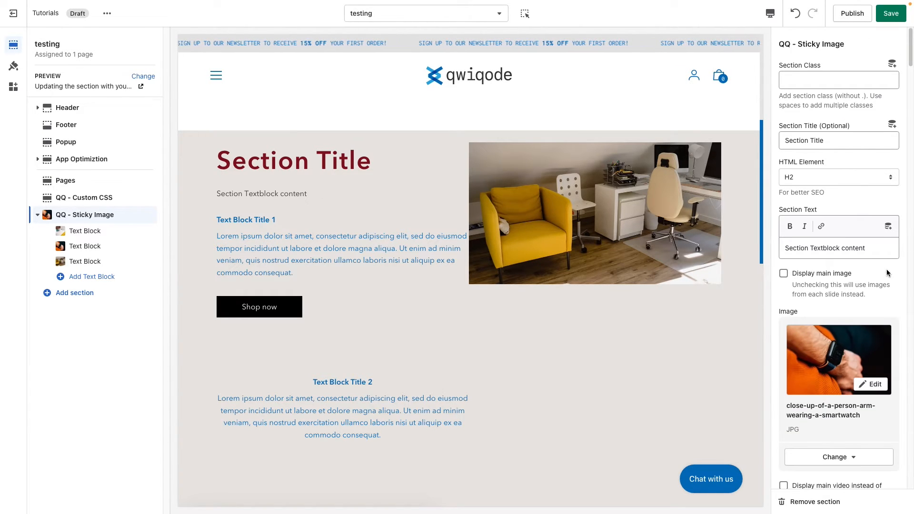
triple_click(839, 136)
key("BackSpace")
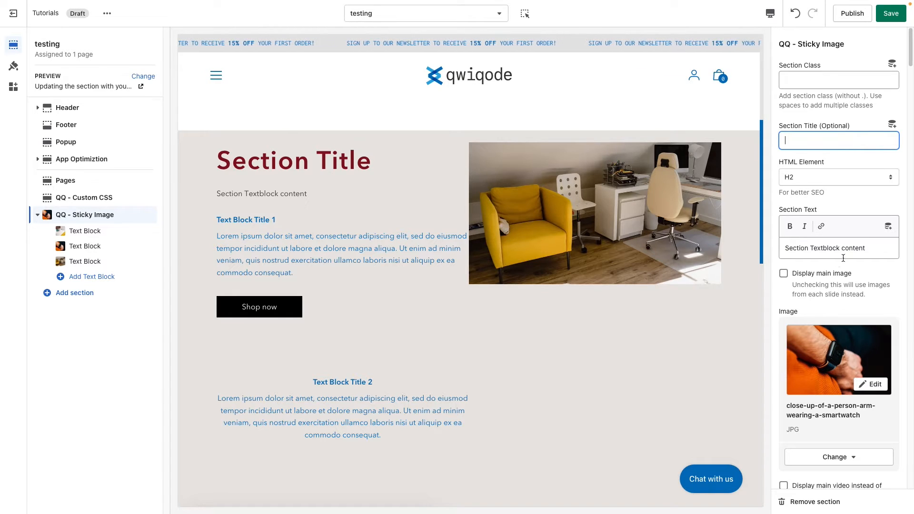
triple_click(872, 247)
key("BackSpace")
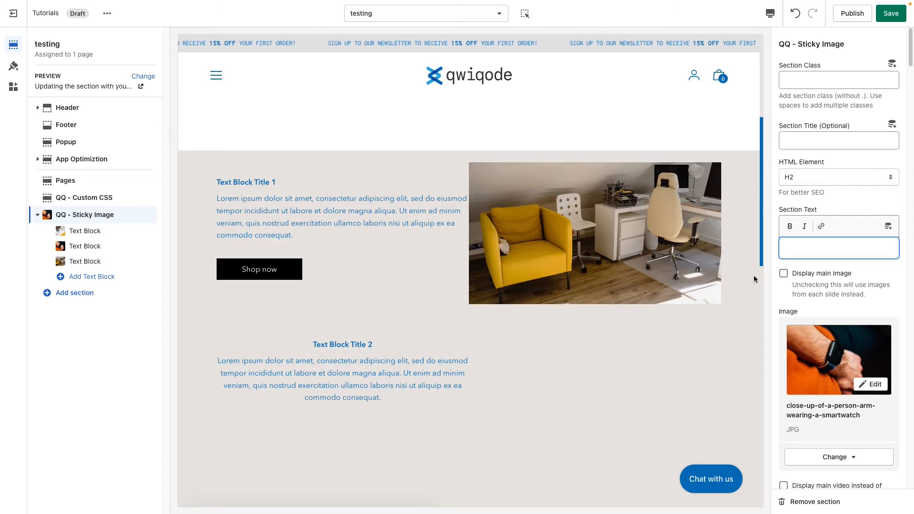
Set the Image/Video Dimensions to Square in the section image/video styling
scroll(845, 308, "down", 20)
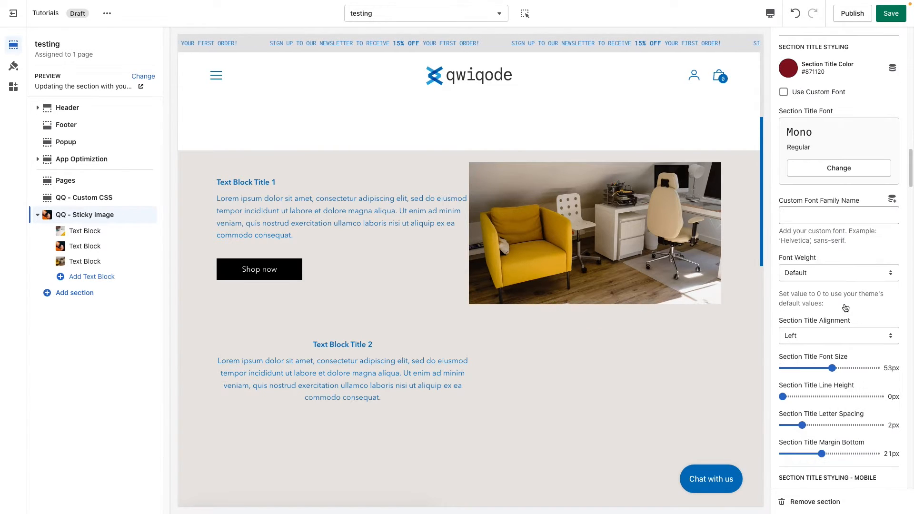
scroll(846, 307, "down", 20)
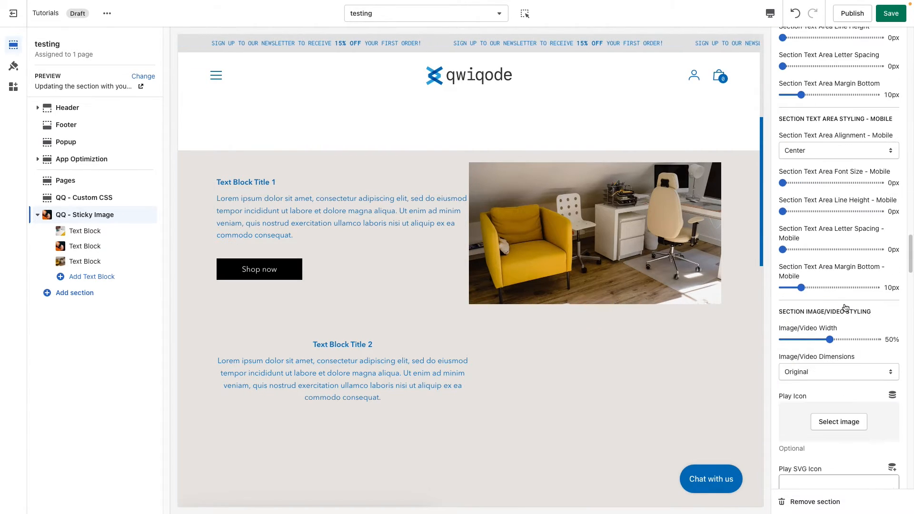
scroll(845, 307, "down", 5)
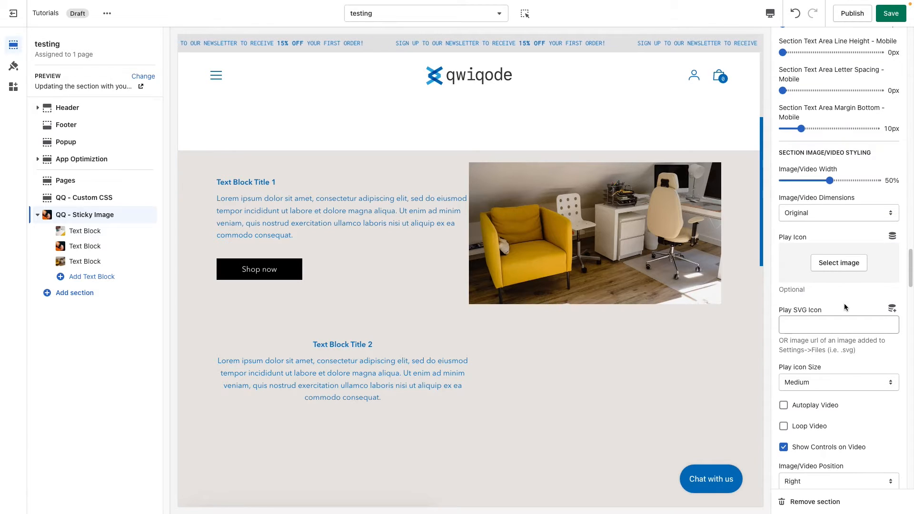
scroll(844, 304, "down", 1)
left_click(819, 194)
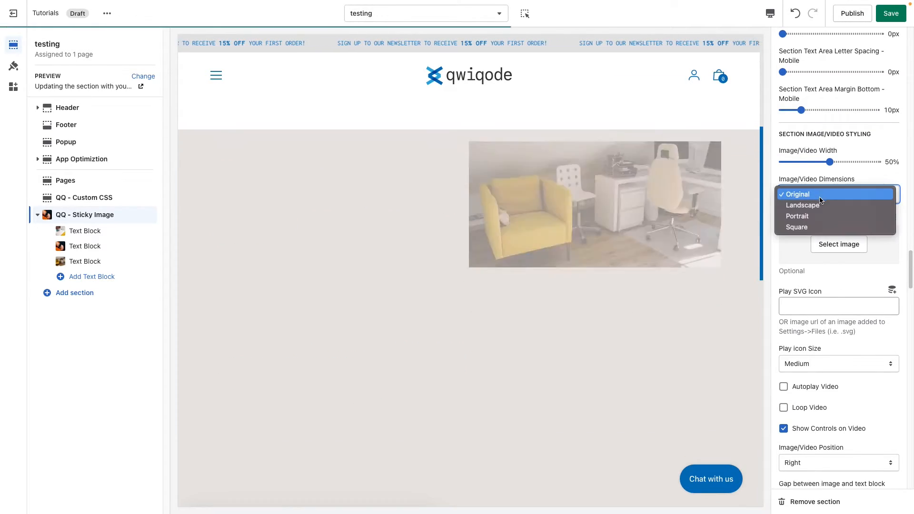
left_click(821, 226)
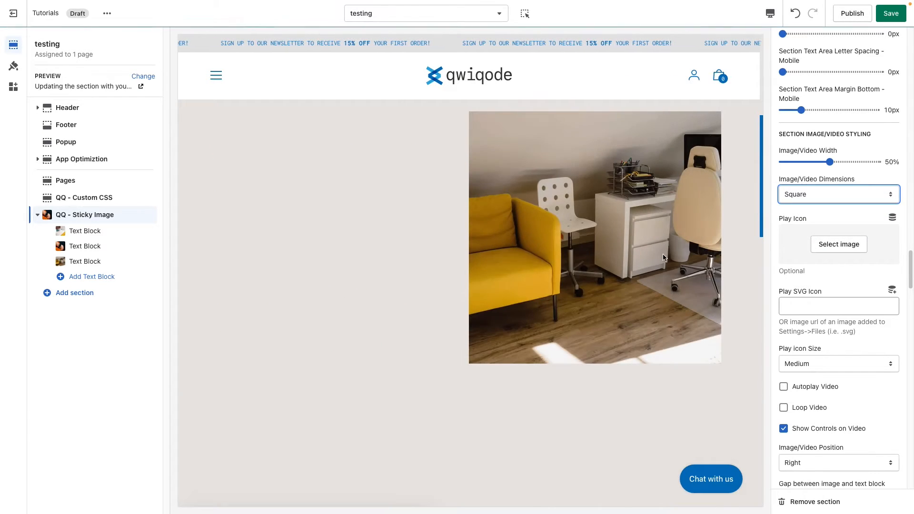
Set the Play icon Size to Small and check the icon on the second text block's video in the preview
scroll(660, 259, "down", 5)
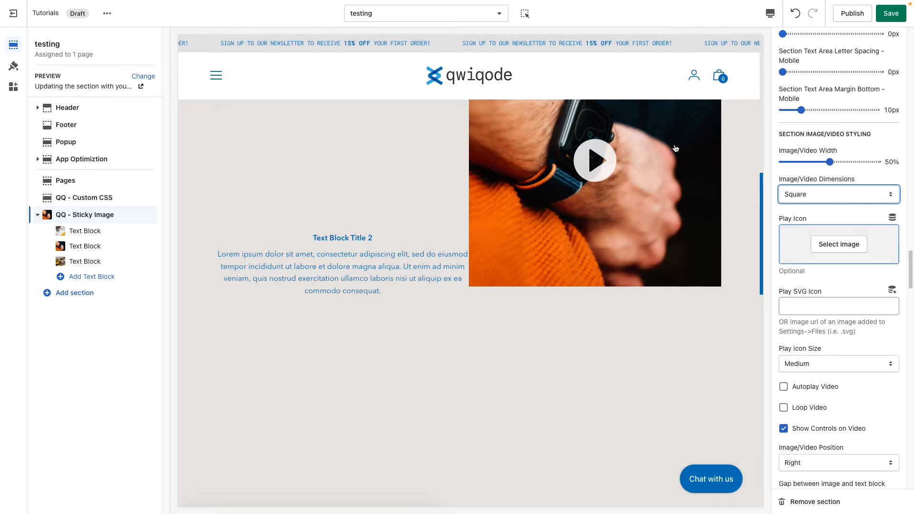
left_click(816, 309)
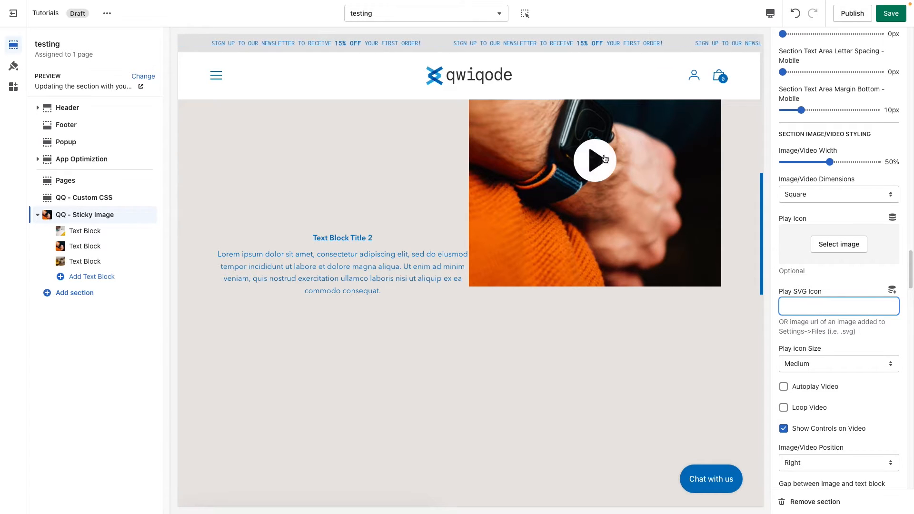
left_click(824, 364)
left_click(824, 355)
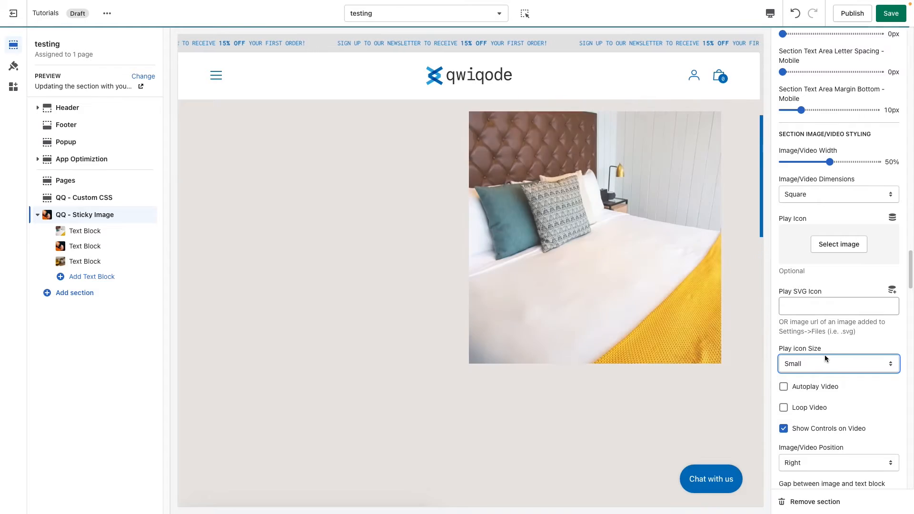
scroll(635, 381, "down", 3)
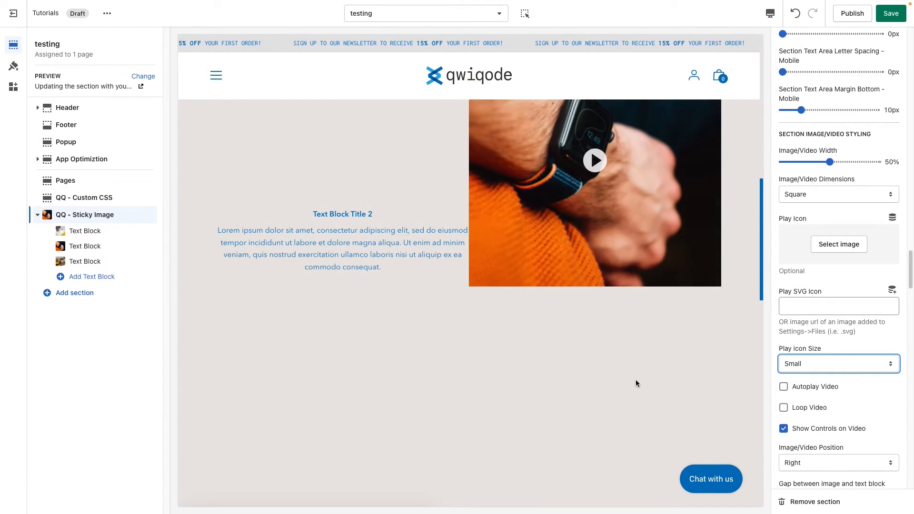
left_click(849, 369)
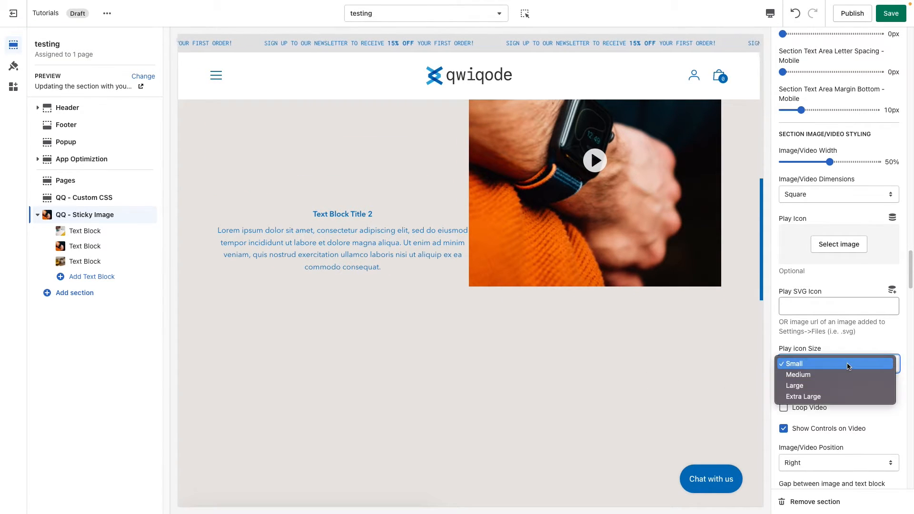
left_click(876, 342)
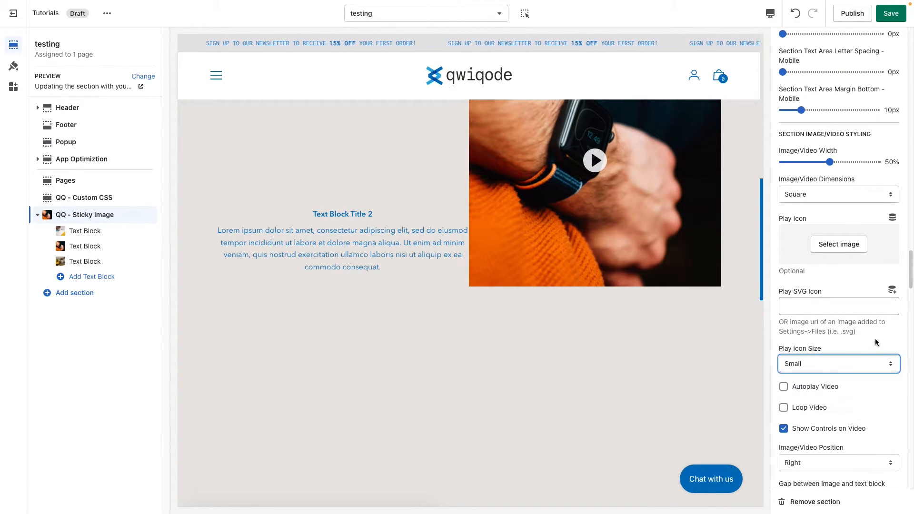
Switch on Autoplay Video to check the second text block's video in the preview, and switch it off again
left_click(830, 389)
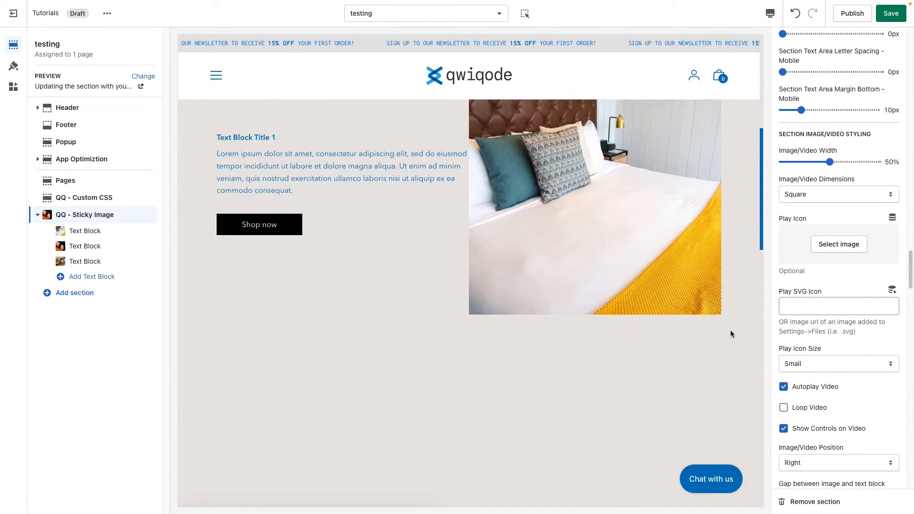
scroll(730, 334, "down", 3)
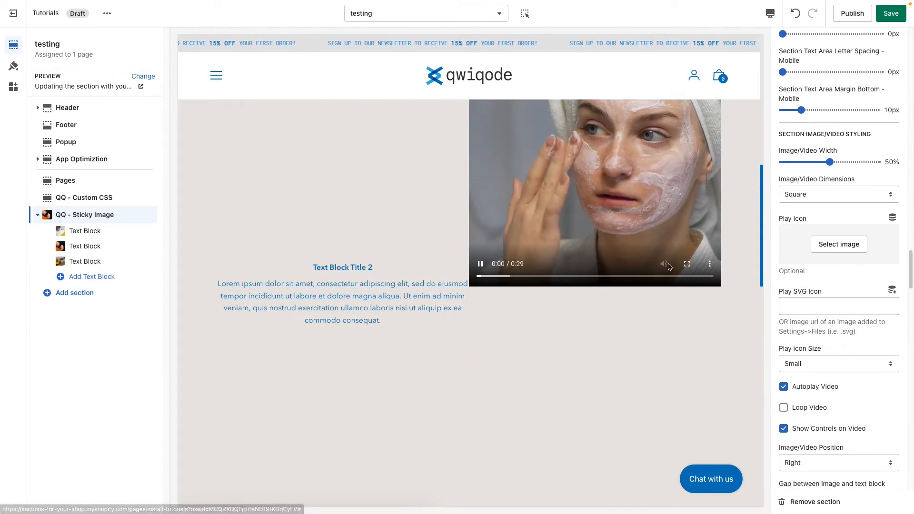
scroll(719, 320, "up", 3)
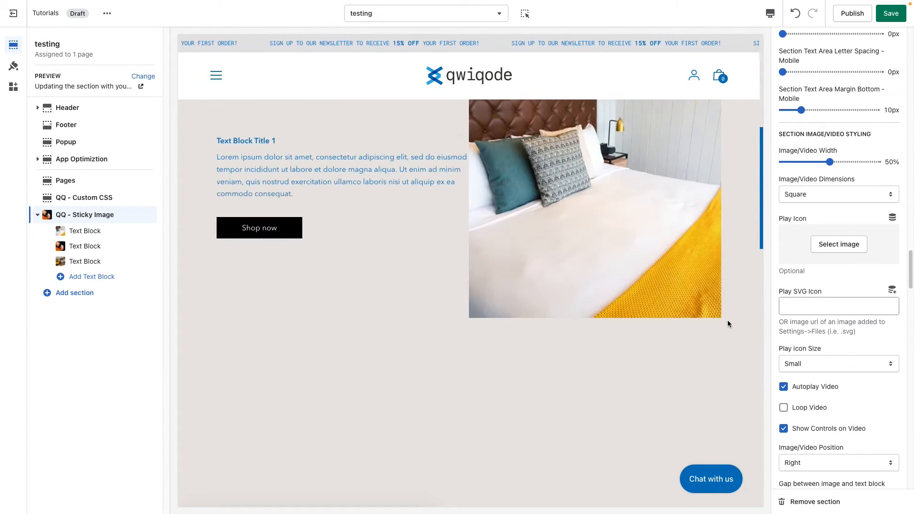
left_click(824, 390)
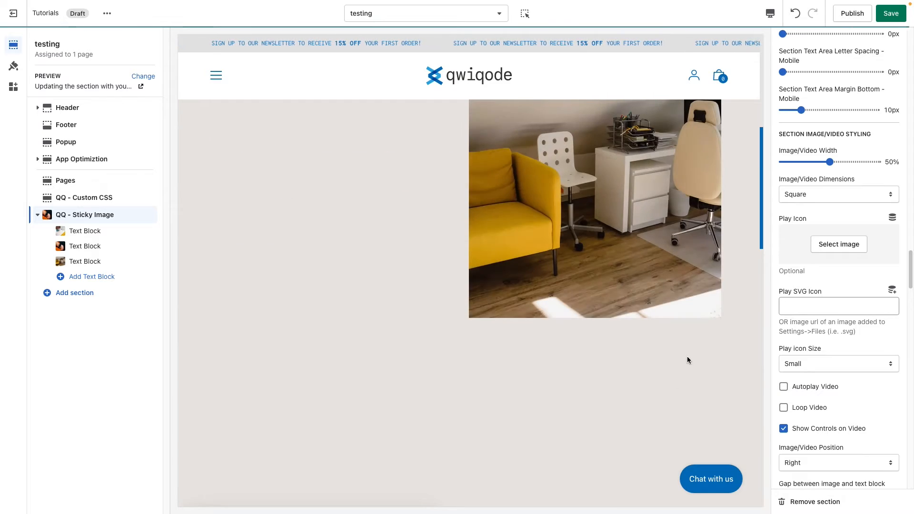
Play the second text block's video in the preview to check its controls, and pause it
scroll(720, 358, "down", 2)
left_click(595, 160)
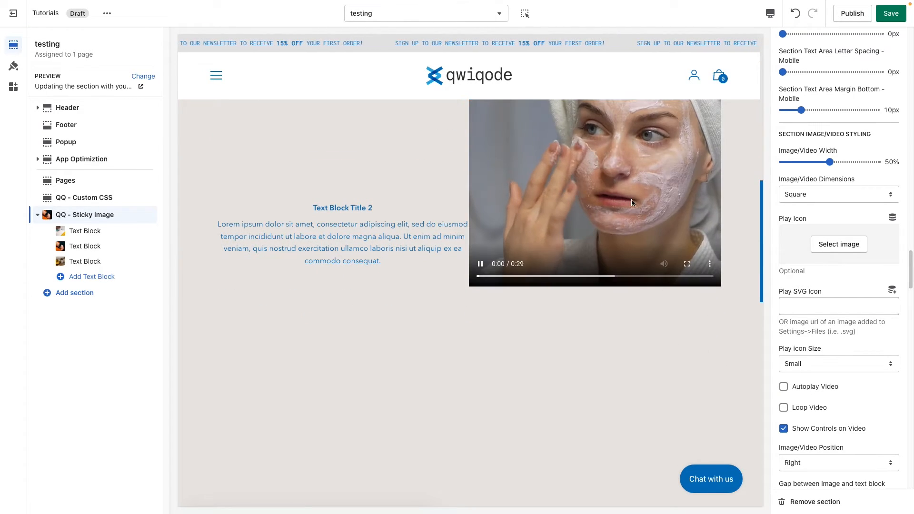
left_click(481, 265)
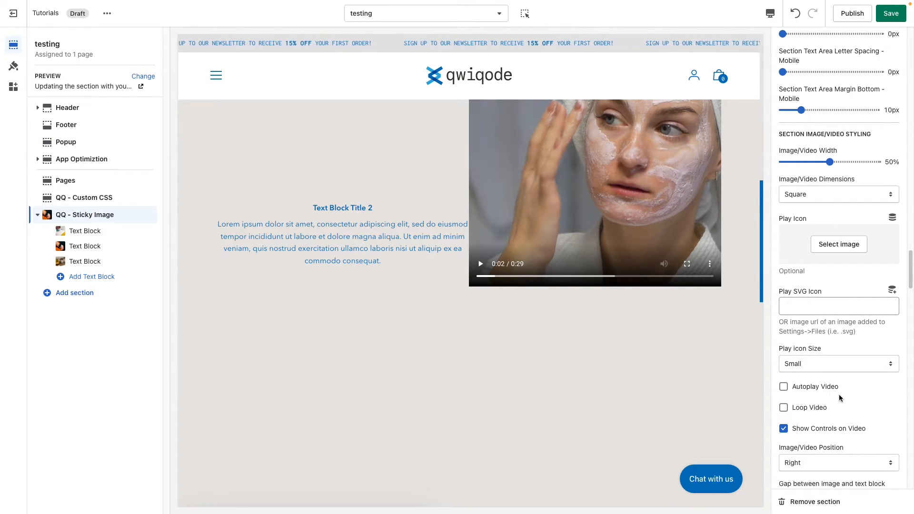
Switch the Image/Video Position to Left to check it in the preview, and return it to Right
scroll(860, 406, "down", 2)
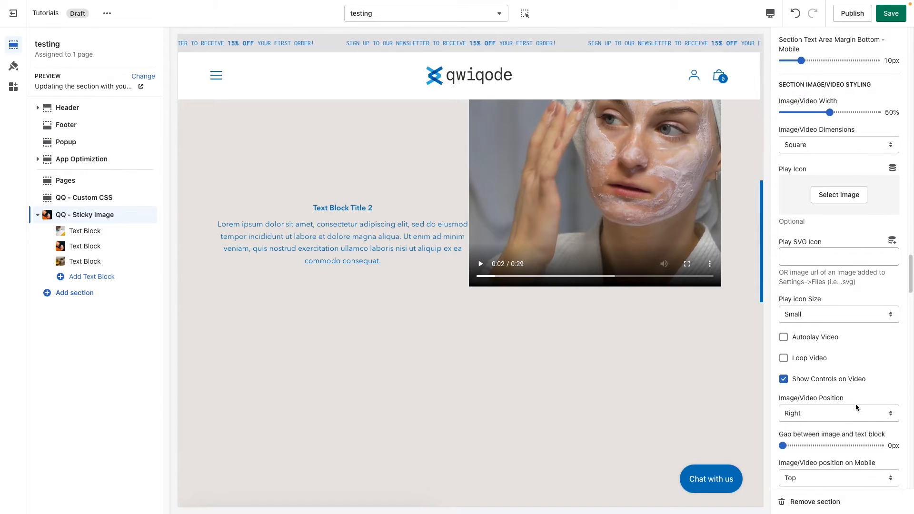
scroll(860, 406, "down", 5)
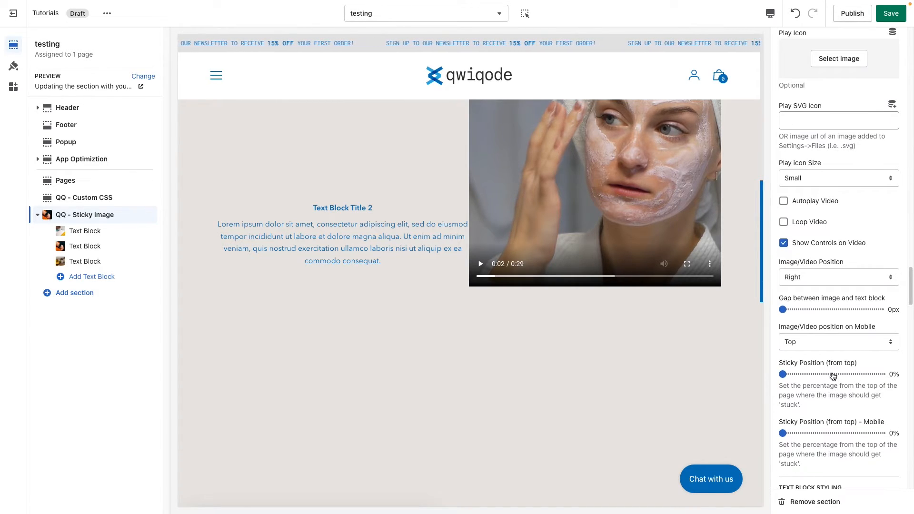
left_click(824, 277)
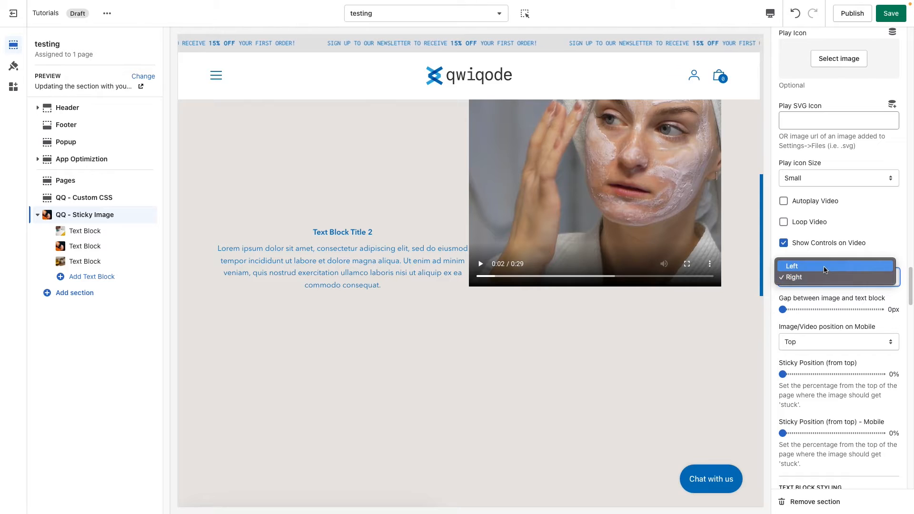
left_click(824, 266)
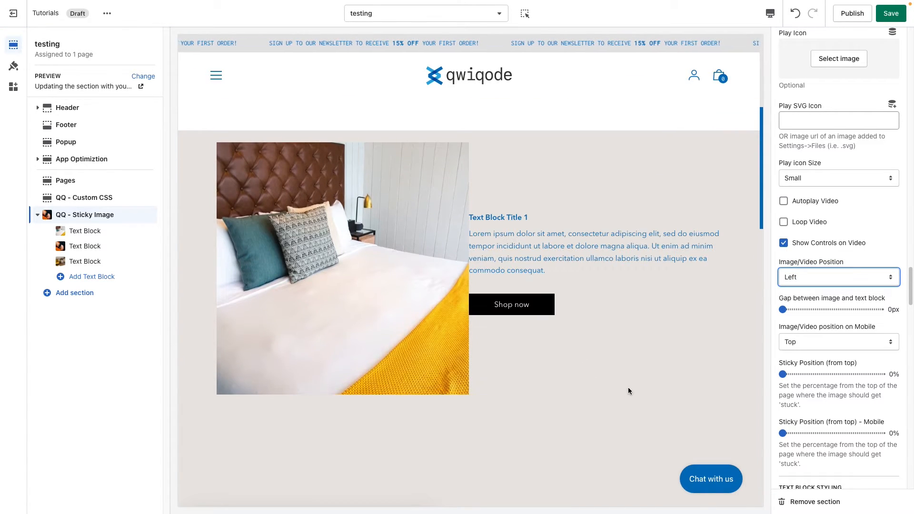
left_click(820, 277)
left_click(819, 286)
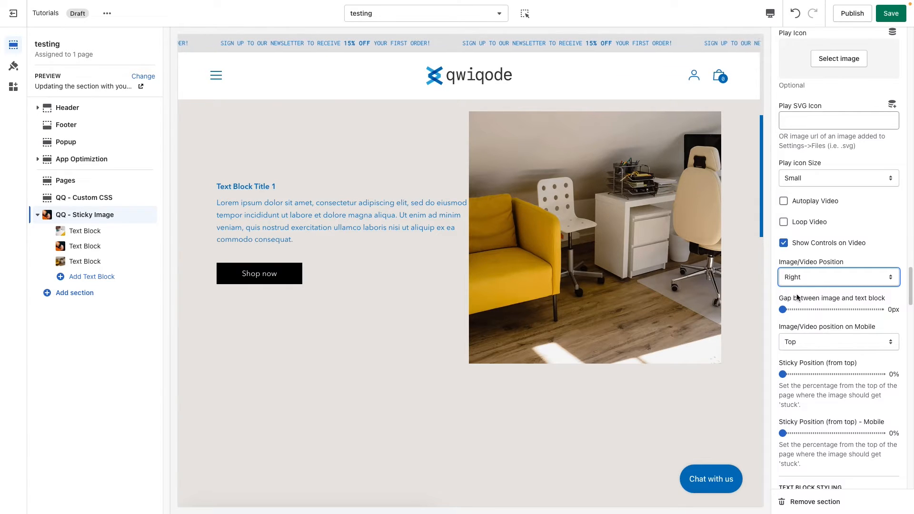
Set the gap between the image and text block to 50px
left_click(809, 309)
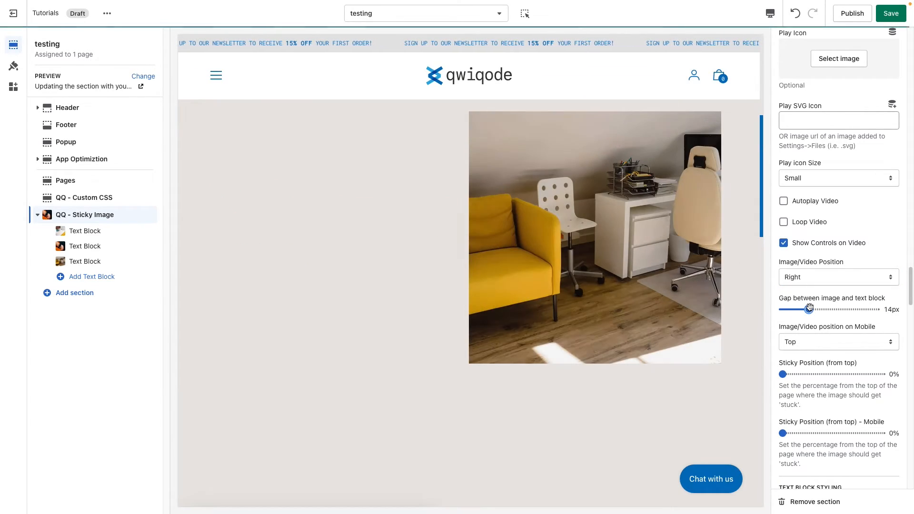
left_click_drag(809, 310, 894, 309)
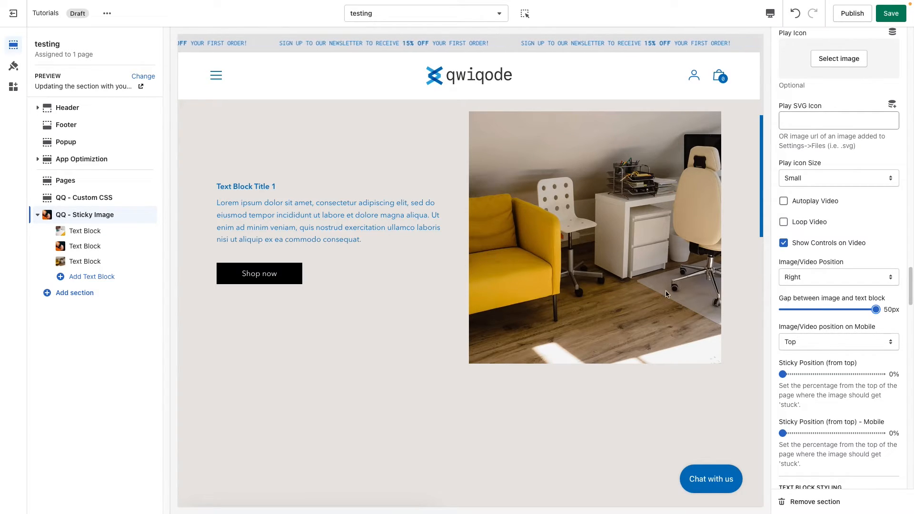
Switch the preview to mobile and set the Image/Video position on Mobile to Hidden
left_click(817, 338)
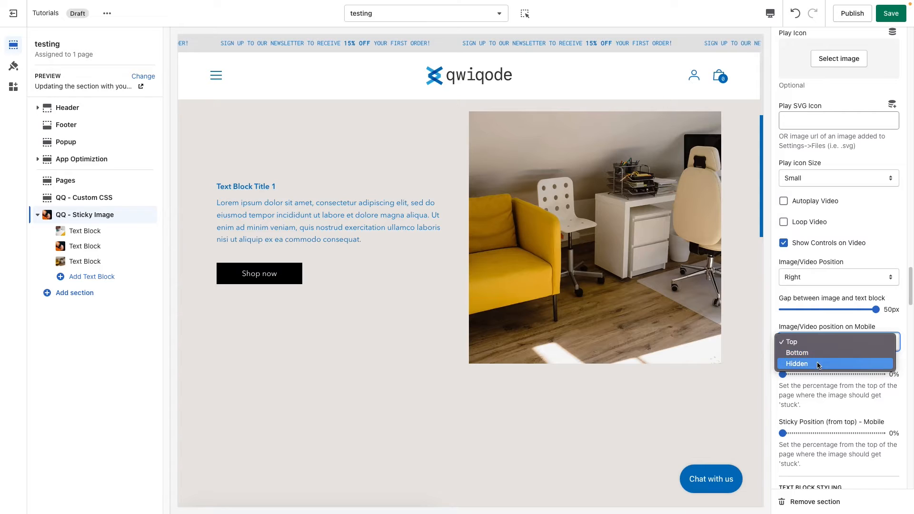
left_click(808, 327)
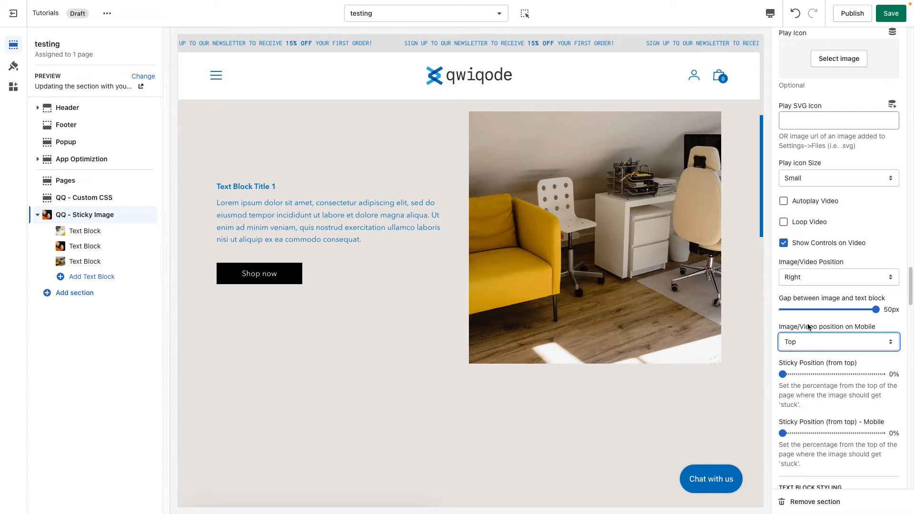
left_click(770, 14)
left_click(805, 52)
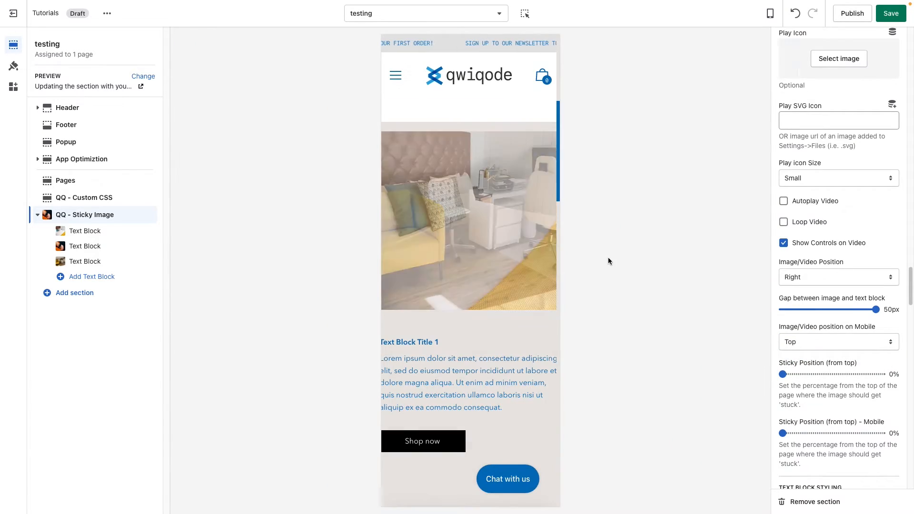
left_click(833, 342)
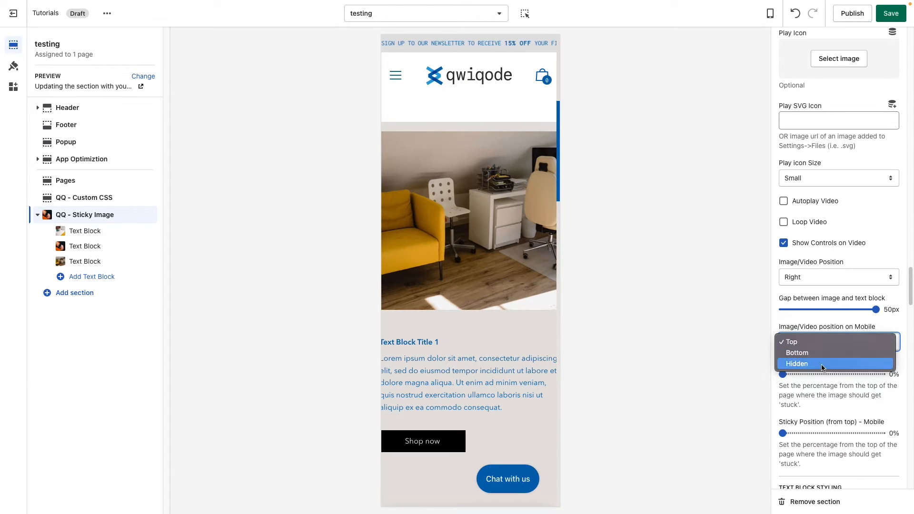
left_click(833, 365)
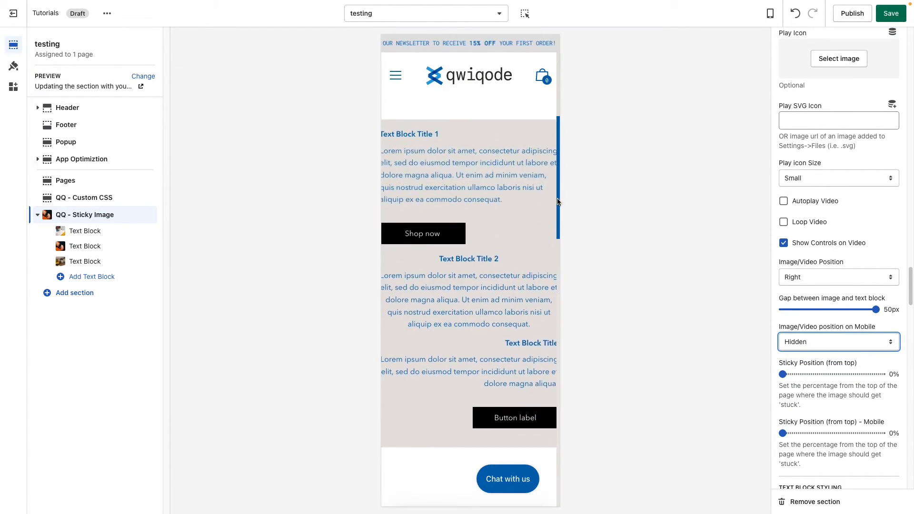
Set the Image/Video position on Mobile to Bottom and check the text blocks and image in the mobile preview
left_click(846, 347)
left_click(829, 332)
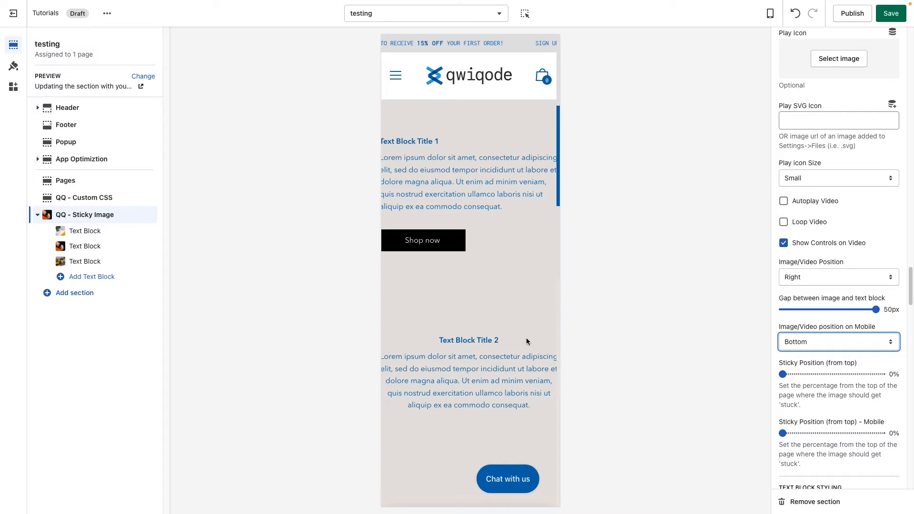
scroll(530, 330, "down", 8)
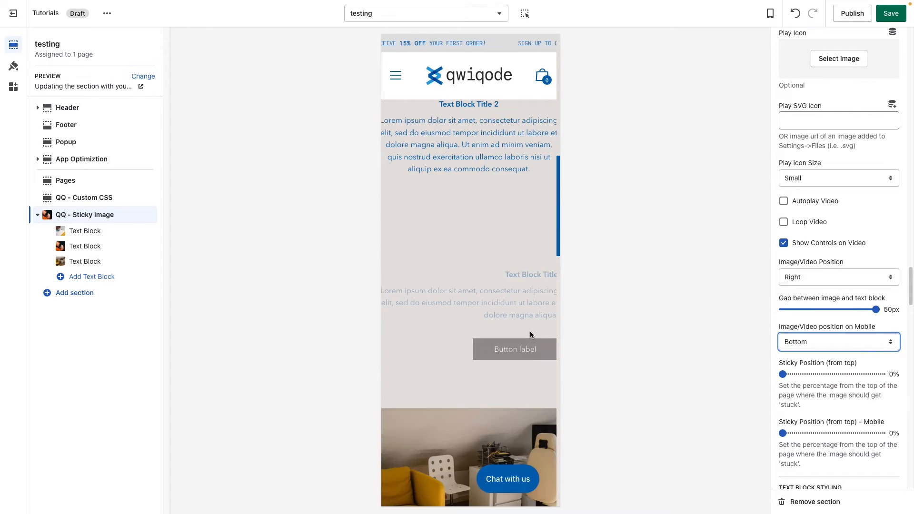
scroll(530, 335, "up", 5)
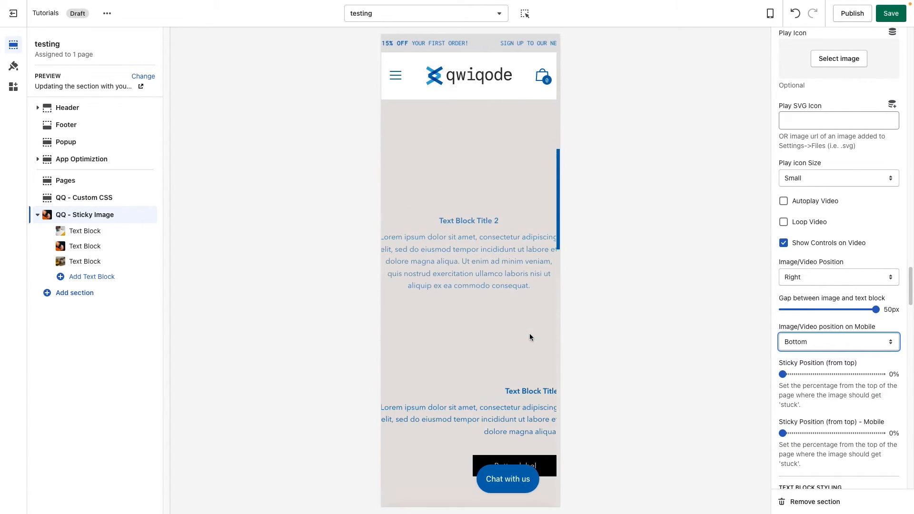
scroll(530, 336, "up", 6)
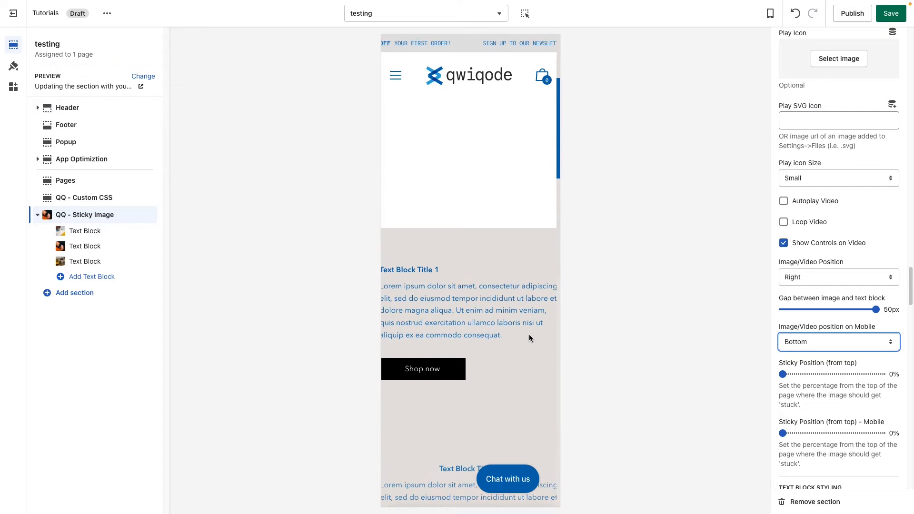
mouse_move(559, 129)
left_mouse_down()
mouse_move(562, 244)
mouse_move(564, 114)
left_mouse_up()
Return the Image/Video position on Mobile to Top and check the image placement in the mobile preview
left_click(815, 345)
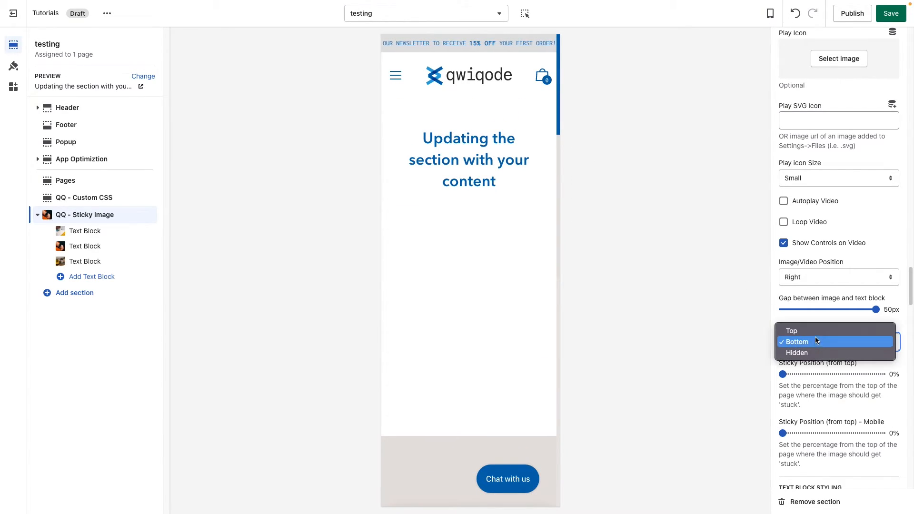
left_click(816, 336)
left_click(817, 342)
left_click(816, 326)
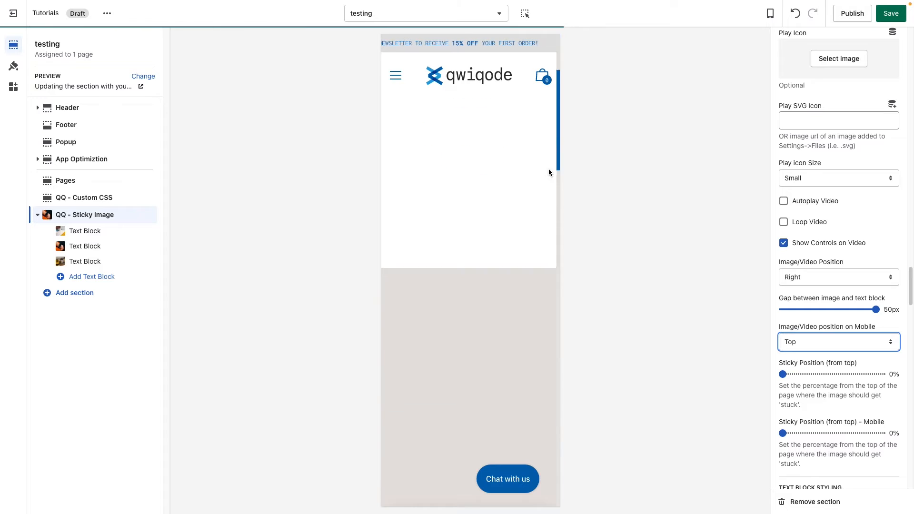
mouse_move(560, 139)
left_mouse_down()
mouse_move(562, 234)
mouse_move(564, 122)
left_mouse_up()
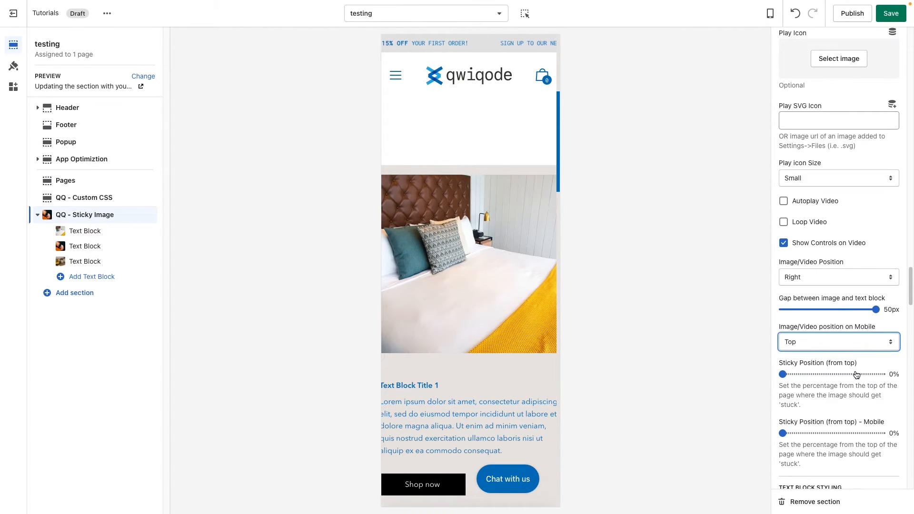
Switch the preview back to desktop and check where the image sticks with the current Sticky Position
scroll(856, 374, "down", 3)
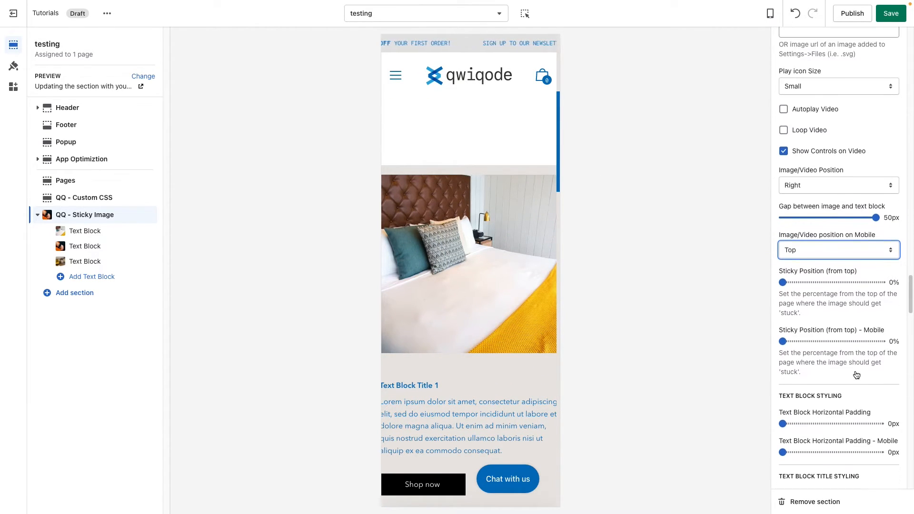
scroll(857, 375, "down", 1)
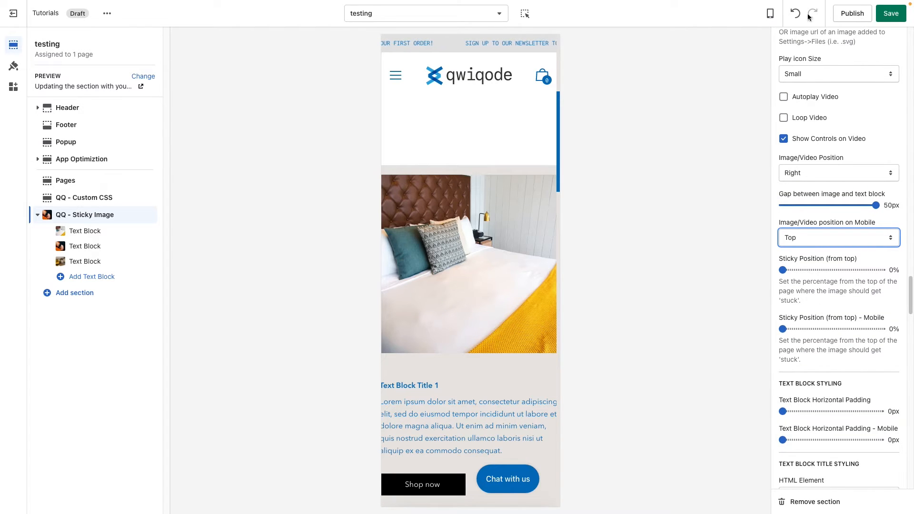
left_click(770, 13)
left_click(791, 55)
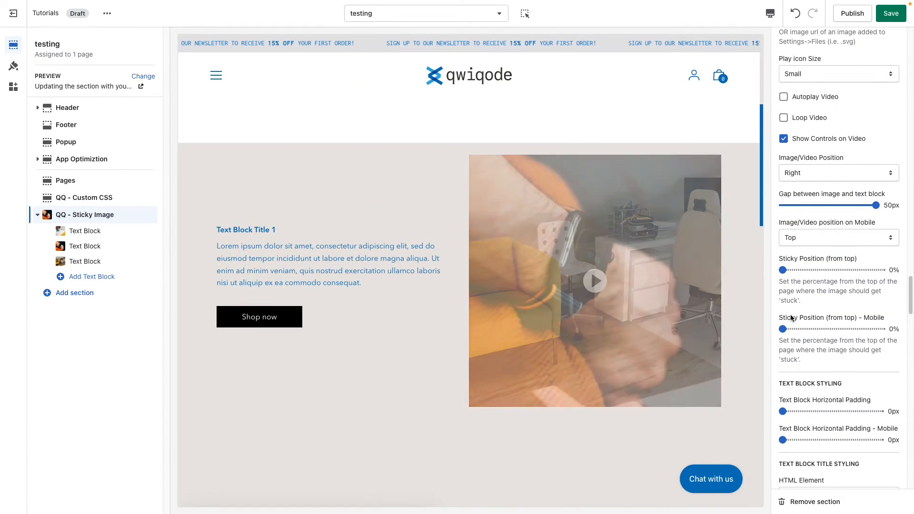
scroll(720, 304, "down", 2)
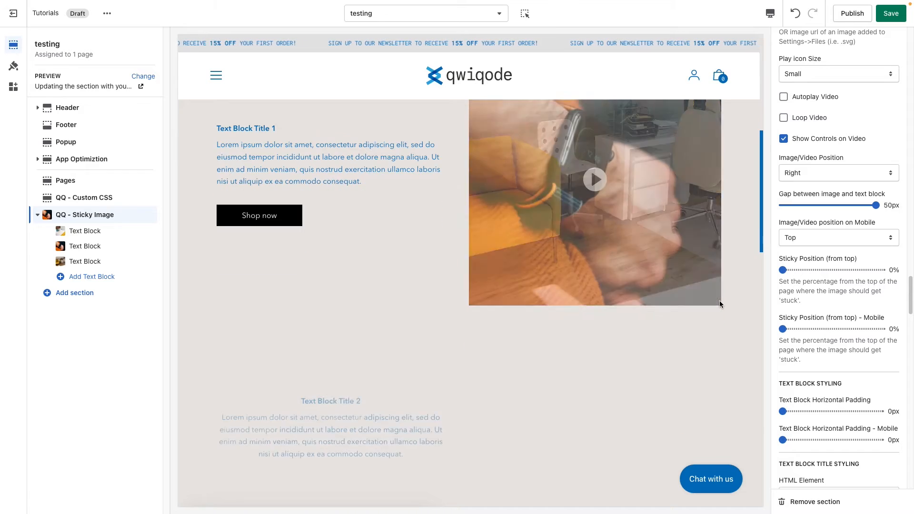
scroll(719, 301, "down", 2)
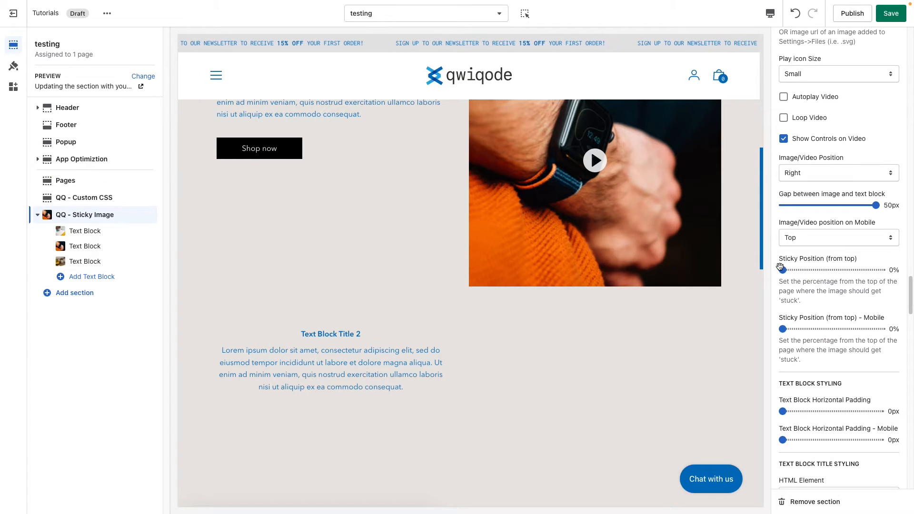
Set the Sticky Position (from top) to 16% and check the sticky image across the text blocks in the preview
left_click_drag(782, 270, 813, 270)
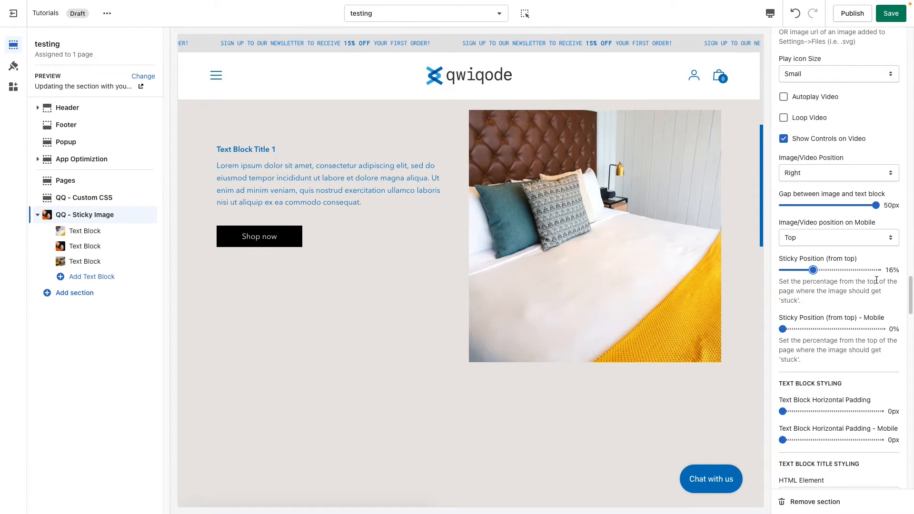
scroll(692, 229, "down", 1)
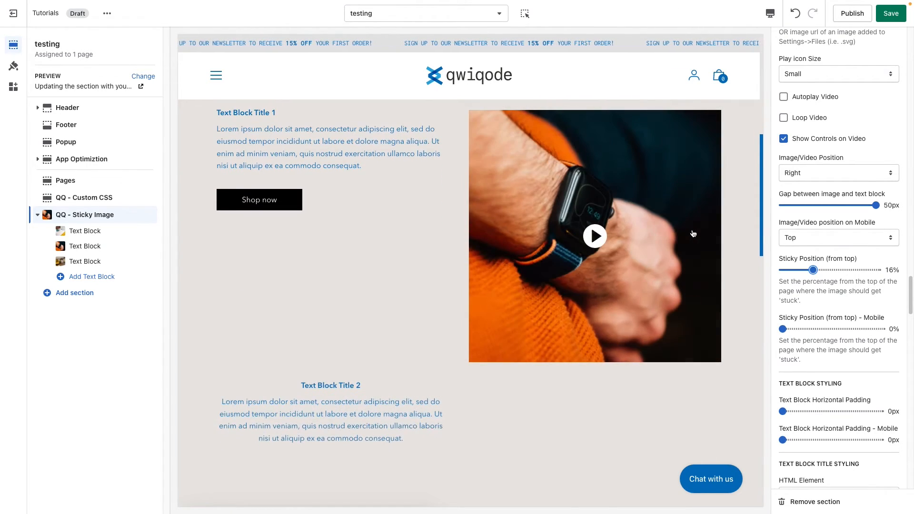
scroll(693, 234, "down", 5)
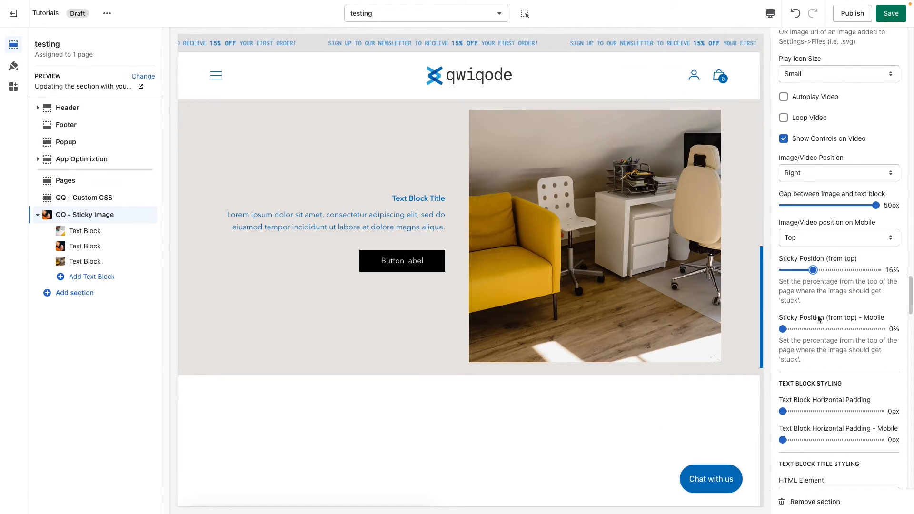
Set the Sticky Position (from top) to 31% and check how the image sticks across all text blocks
left_click(841, 270)
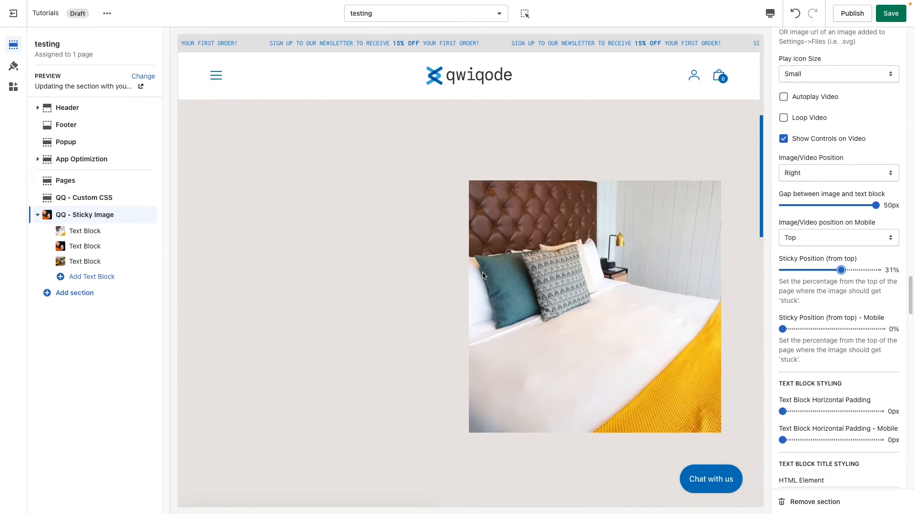
scroll(482, 276, "down", 10)
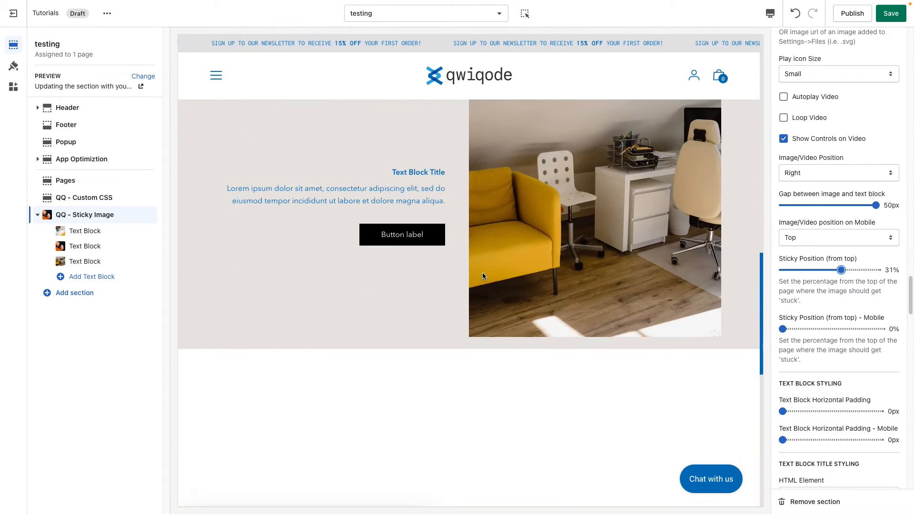
scroll(655, 268, "up", 10)
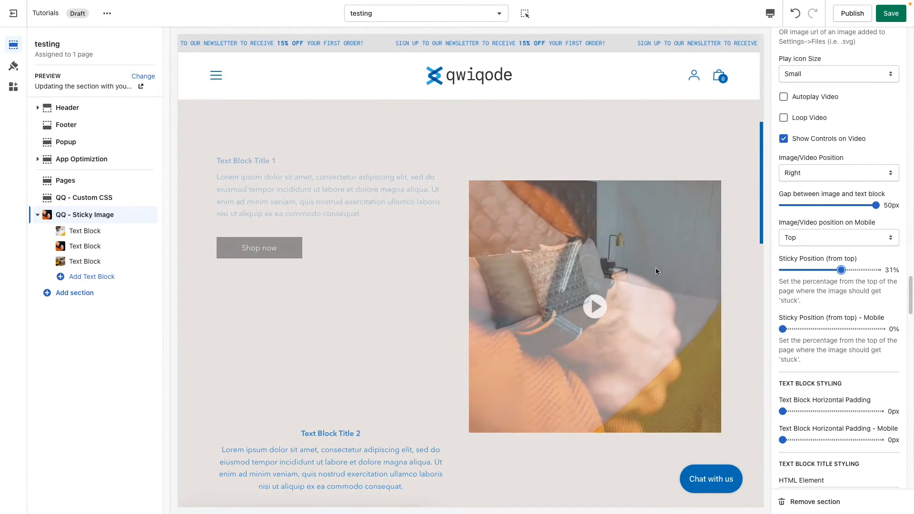
scroll(656, 268, "up", 3)
scroll(673, 276, "down", 2)
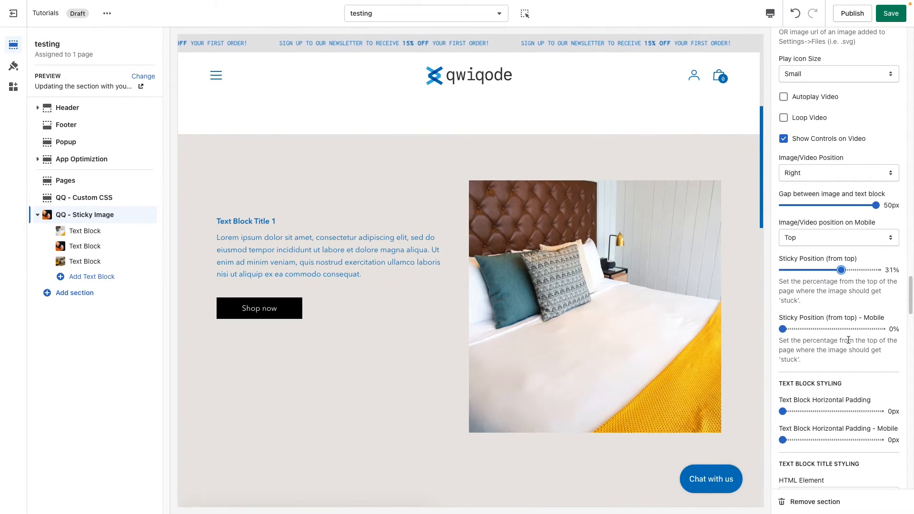
scroll(665, 302, "down", 4)
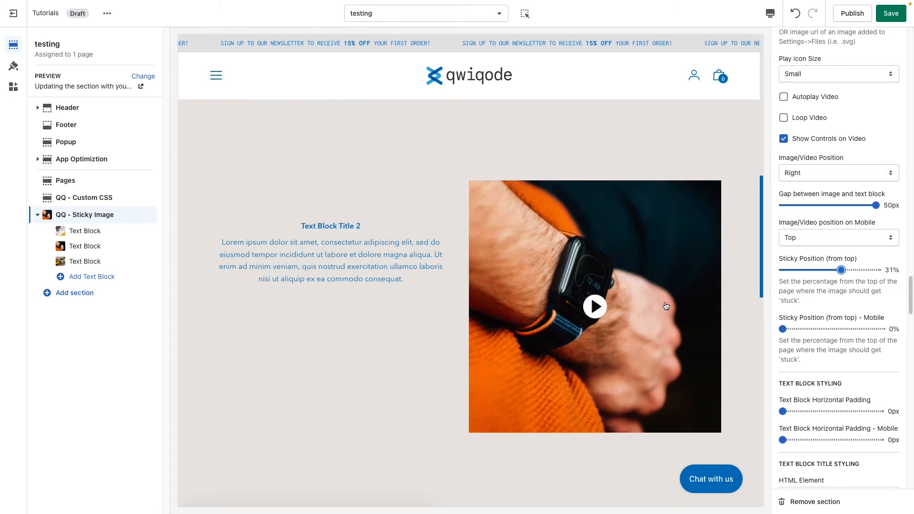
scroll(666, 306, "down", 5)
scroll(664, 266, "up", 1)
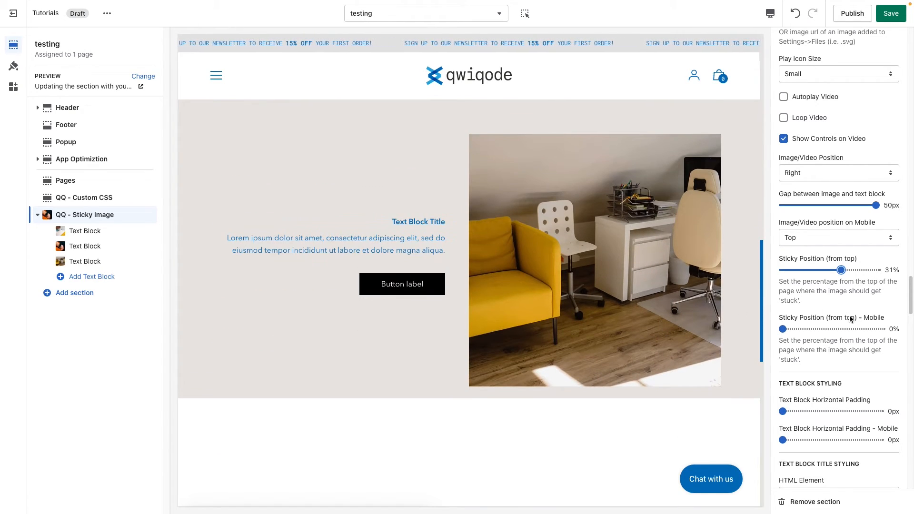
Set the desktop Text Block Horizontal Padding to 35px and check the text block spacing in the preview
scroll(851, 319, "down", 3)
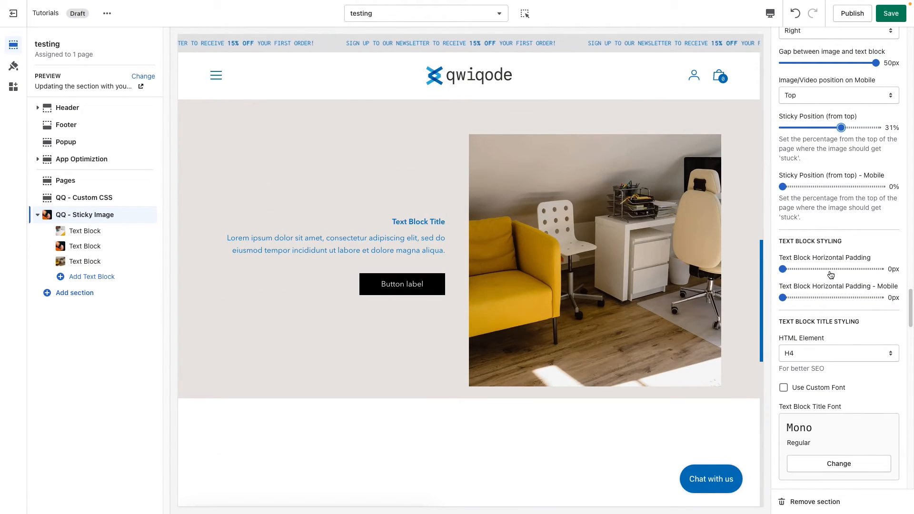
scroll(831, 275, "down", 1)
scroll(426, 239, "up", 4)
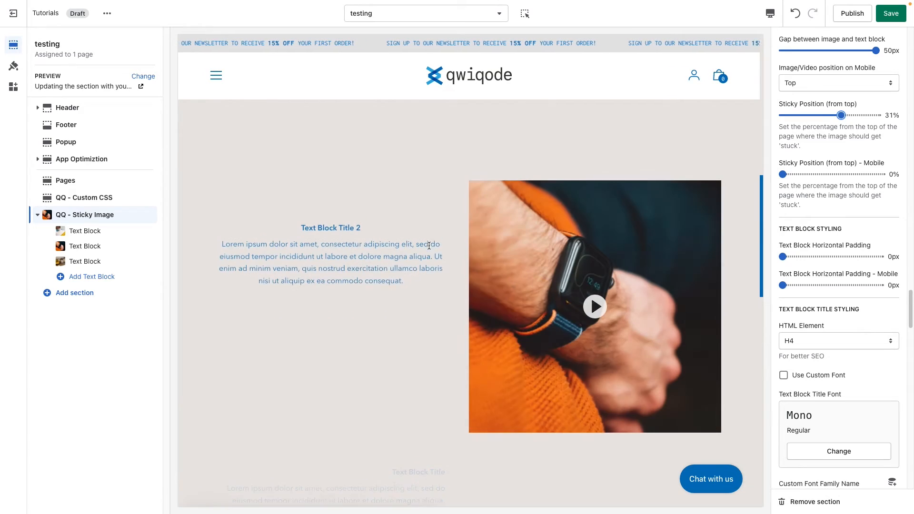
left_click_drag(323, 301, 399, 354)
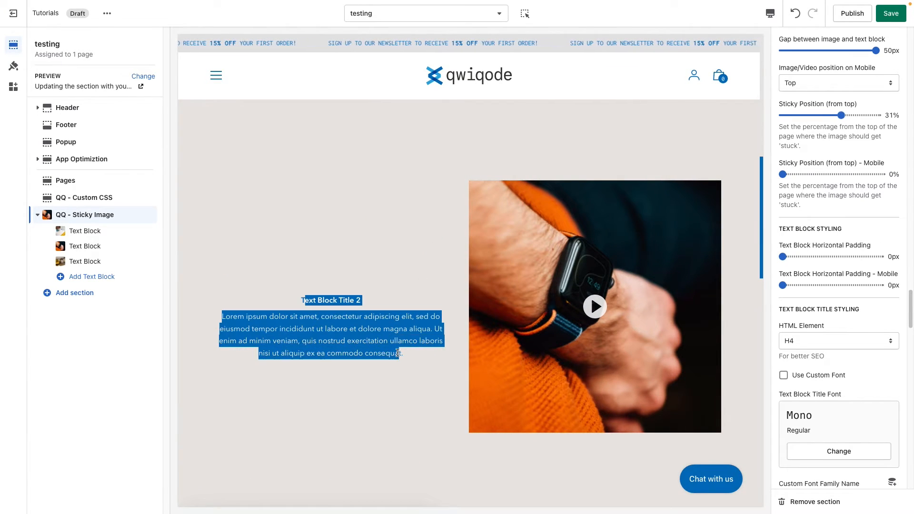
left_click(400, 354)
scroll(861, 311, "down", 2)
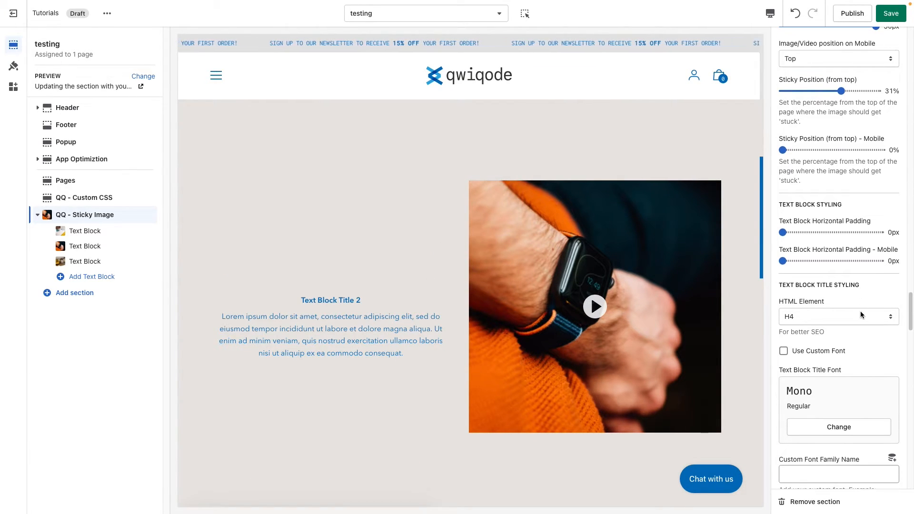
scroll(596, 280, "down", 1)
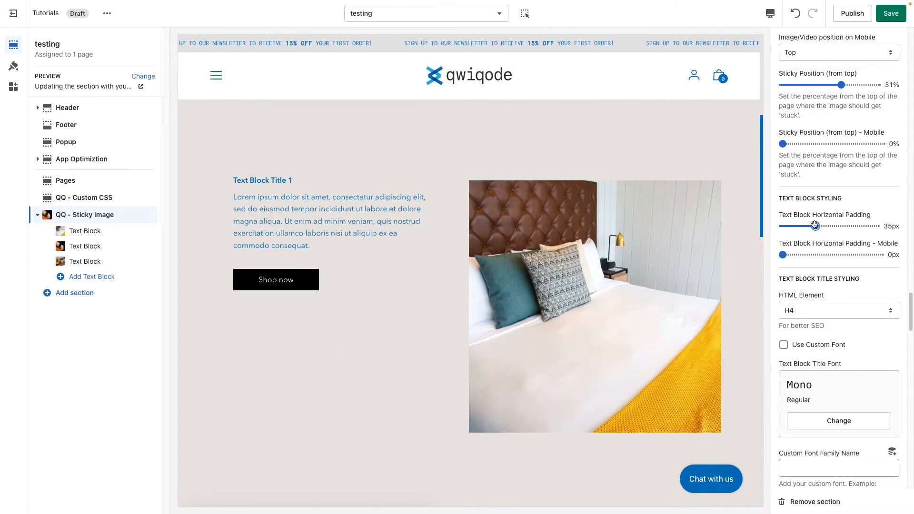
scroll(419, 336, "down", 2)
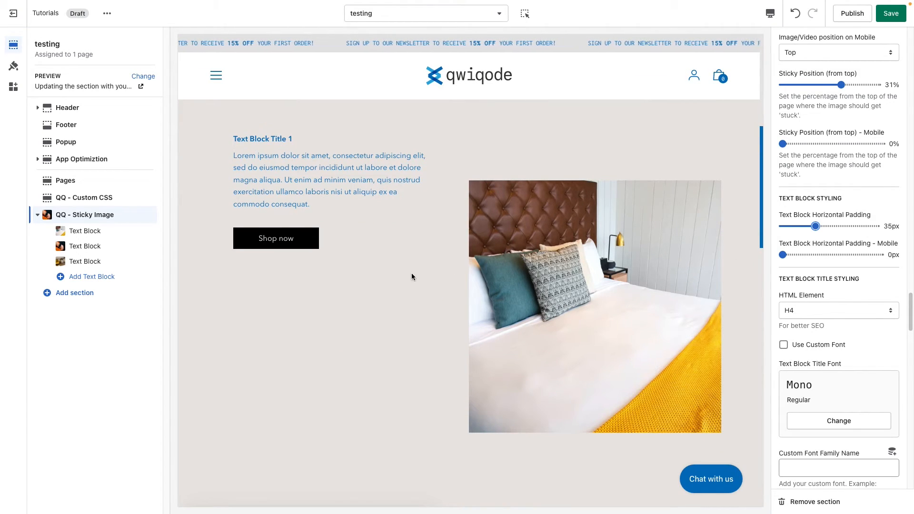
scroll(448, 299, "up", 1)
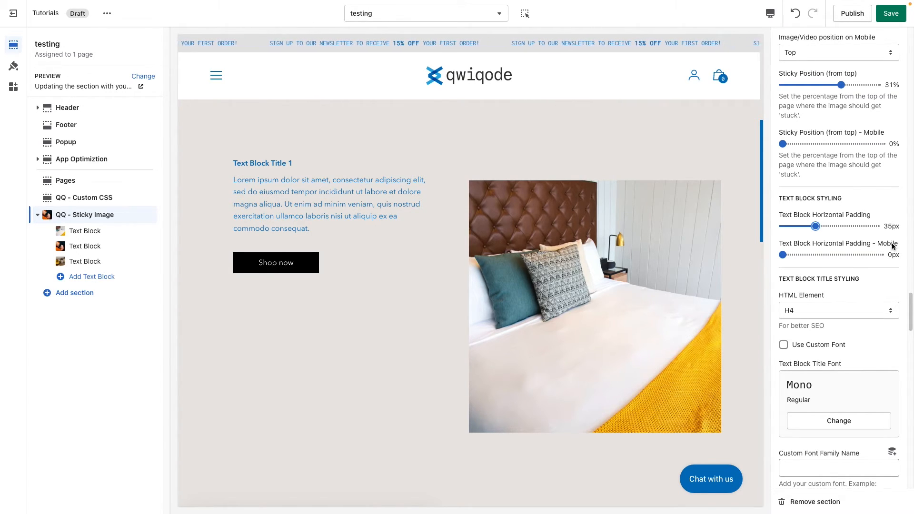
Examine the text block title's HTML Element options, custom font, colour, size, spacing and margin settings against the preview
scroll(827, 310, "down", 1)
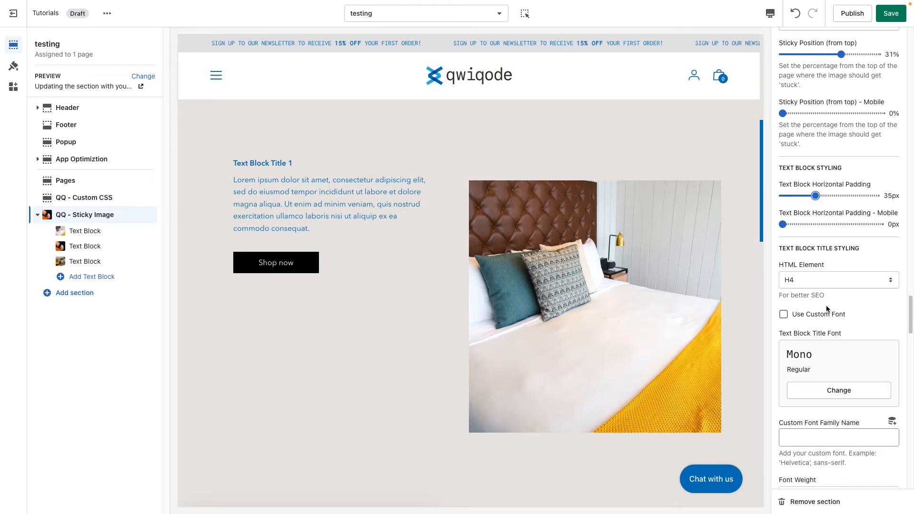
left_click(821, 282)
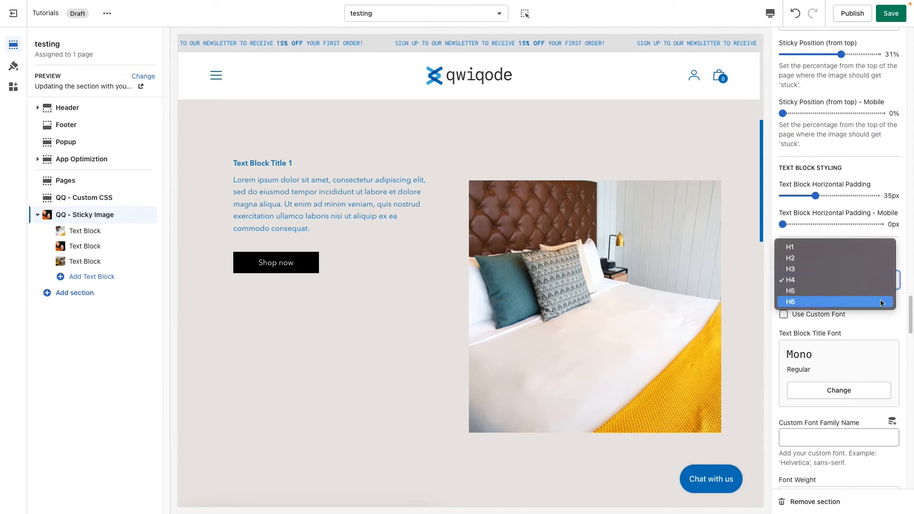
left_click(892, 323)
left_click_drag(288, 163, 233, 163)
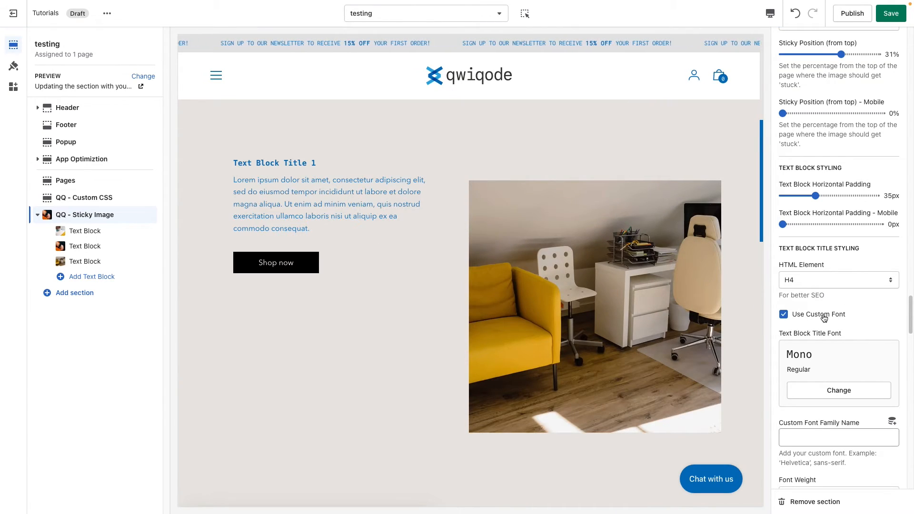
scroll(856, 359, "down", 6)
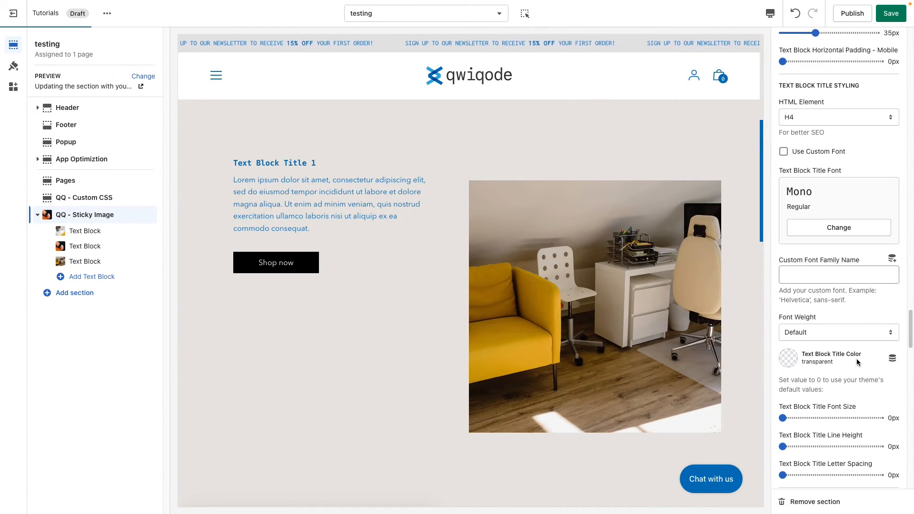
scroll(858, 362, "down", 1)
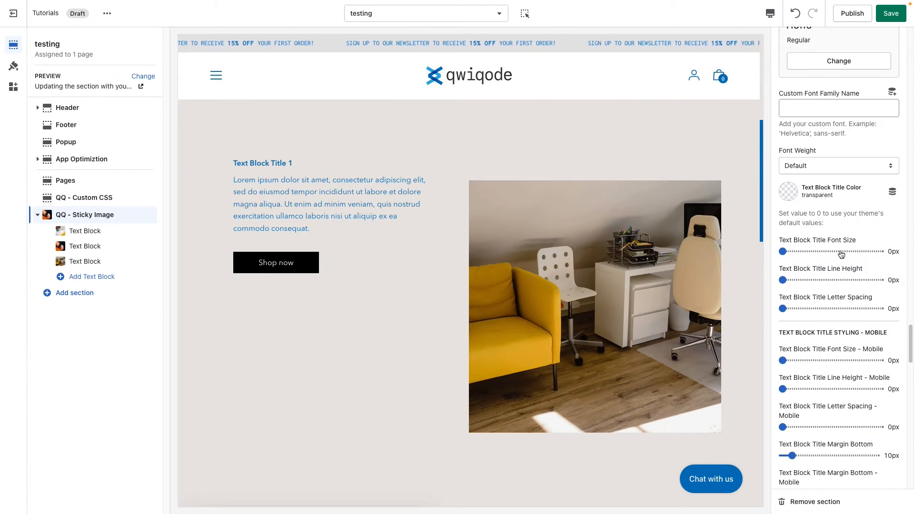
scroll(852, 307, "down", 3)
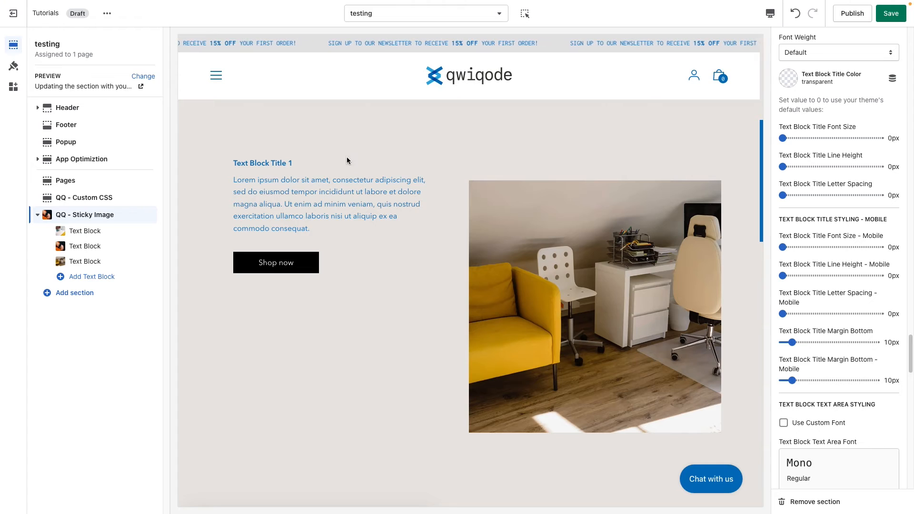
scroll(378, 277, "down", 4)
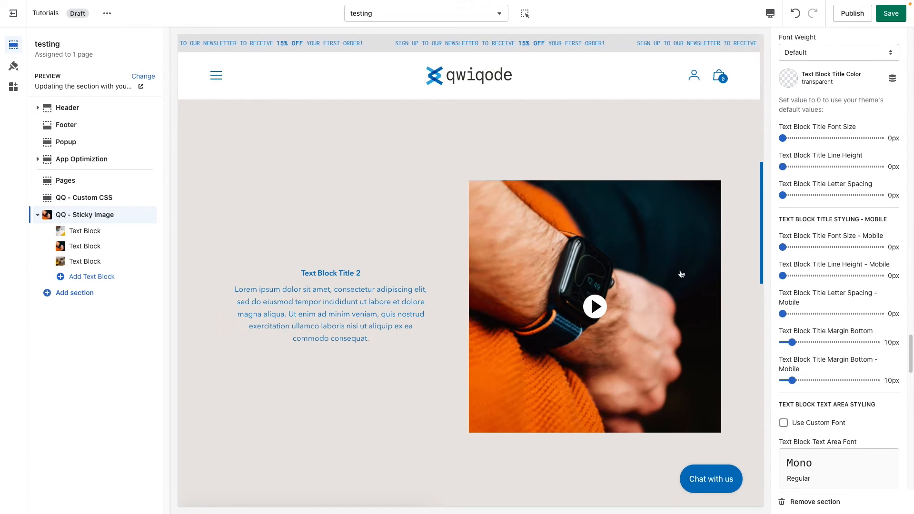
Enable the custom font for the text block text area and set the Text Block Text Area Color to #871120
scroll(851, 319, "down", 4)
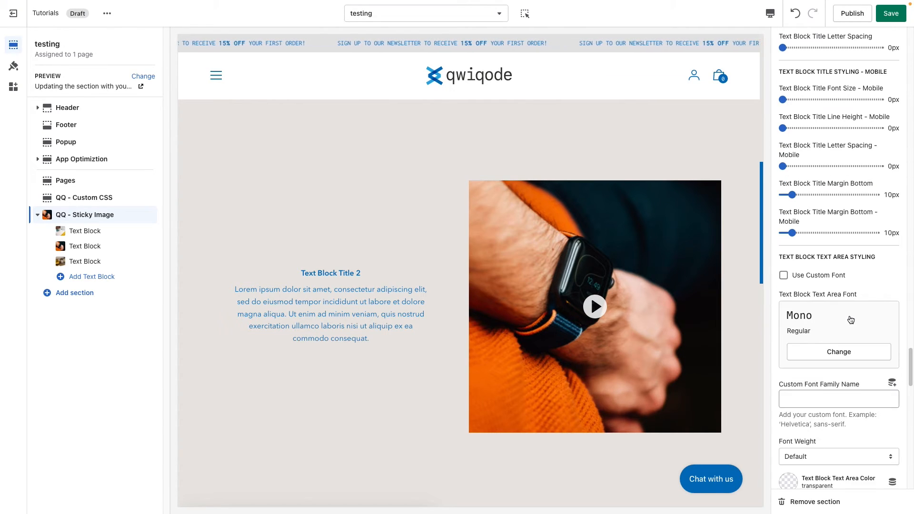
scroll(851, 320, "down", 3)
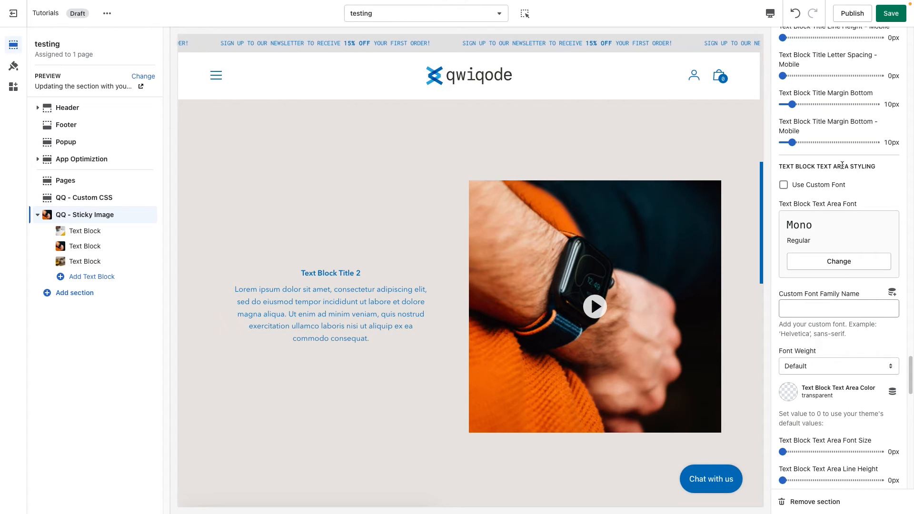
left_click_drag(288, 290, 369, 340)
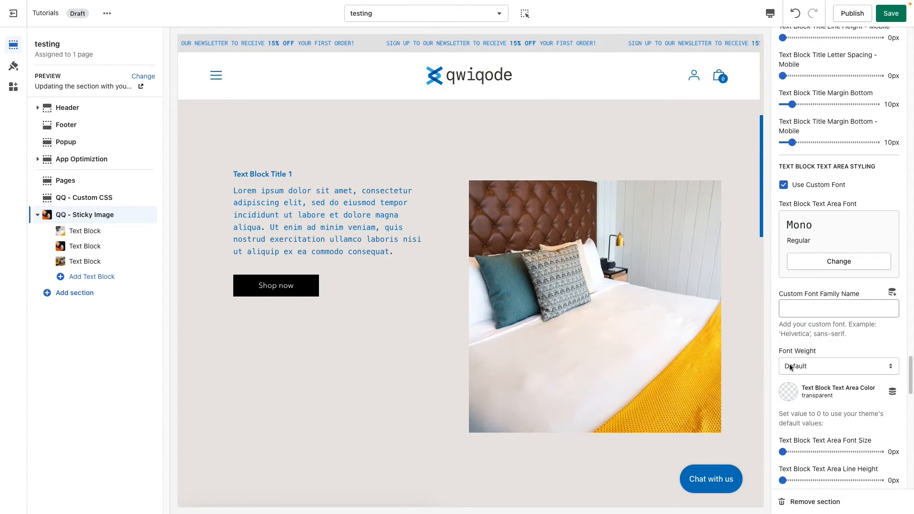
left_click(792, 399)
left_click(805, 355)
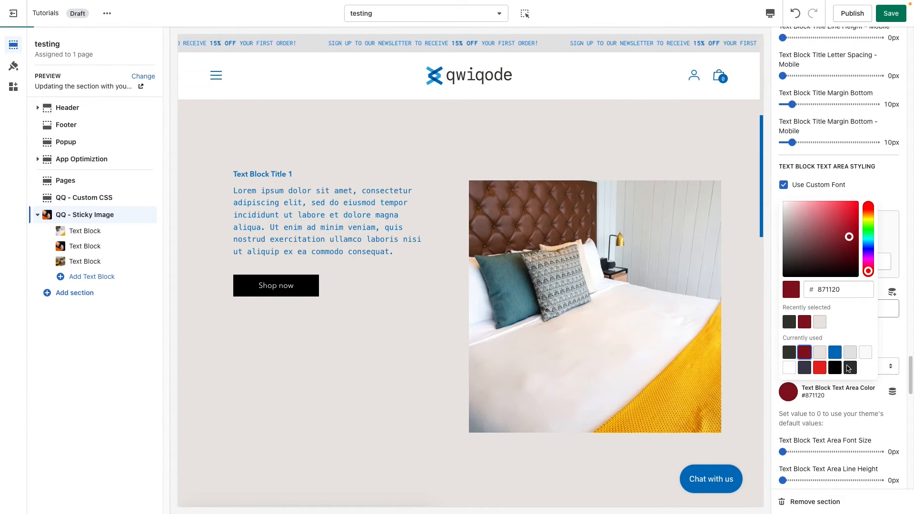
left_click(873, 399)
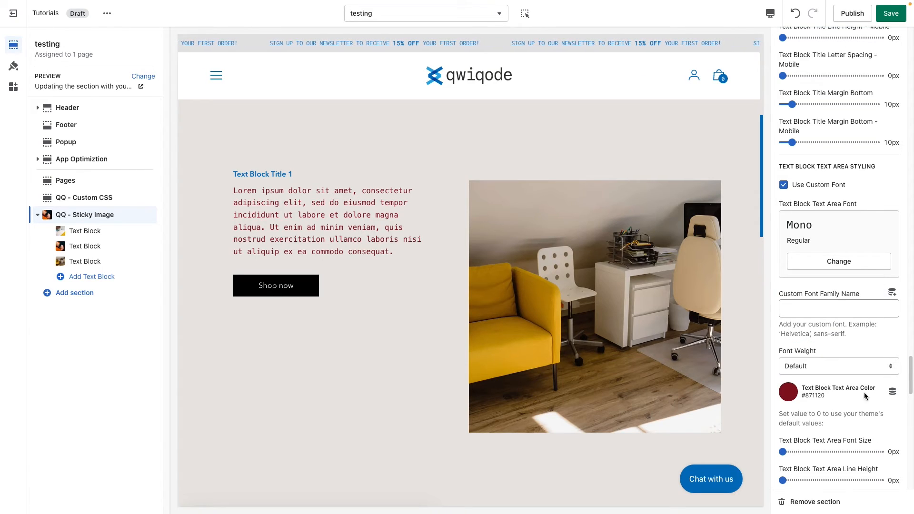
Set the desktop Text Block Text Area Line Height to 35px
scroll(862, 389, "down", 2)
scroll(860, 384, "down", 4)
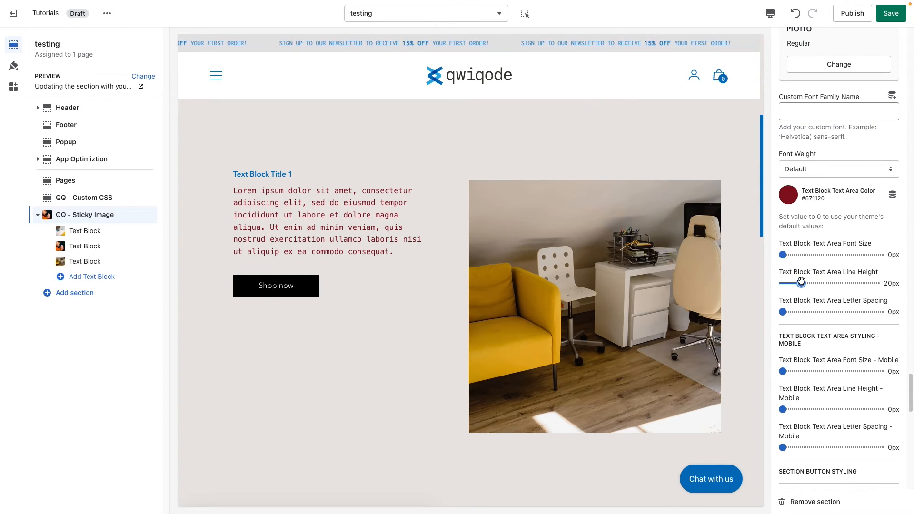
left_click_drag(801, 282, 825, 283)
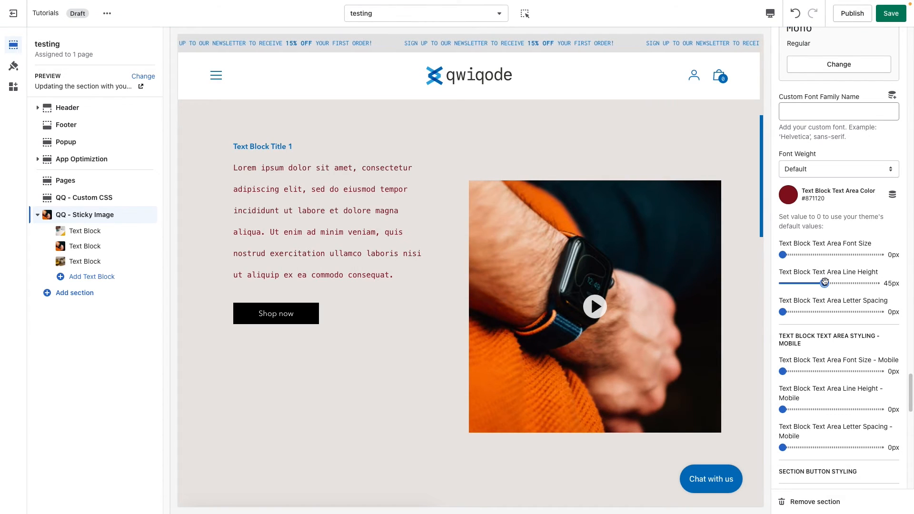
left_click_drag(823, 284, 816, 284)
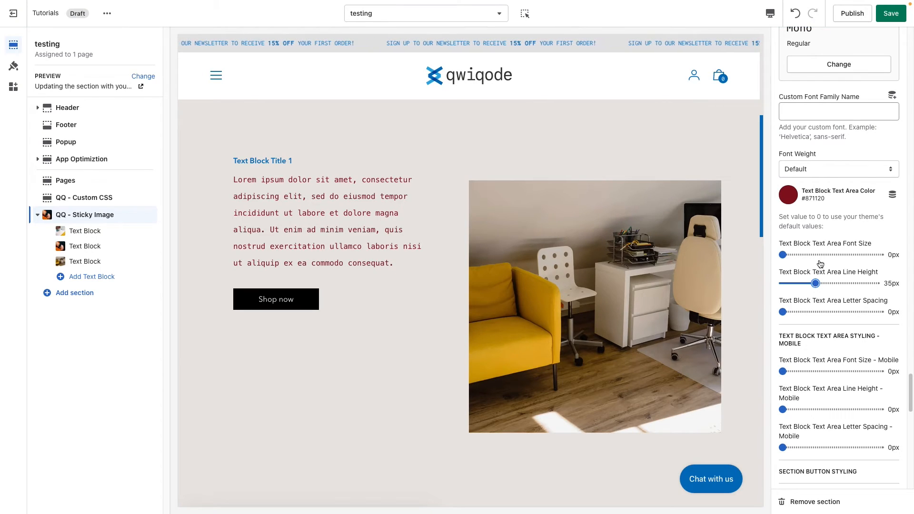
Enable the custom font for the section's buttons
scroll(836, 357, "down", 5)
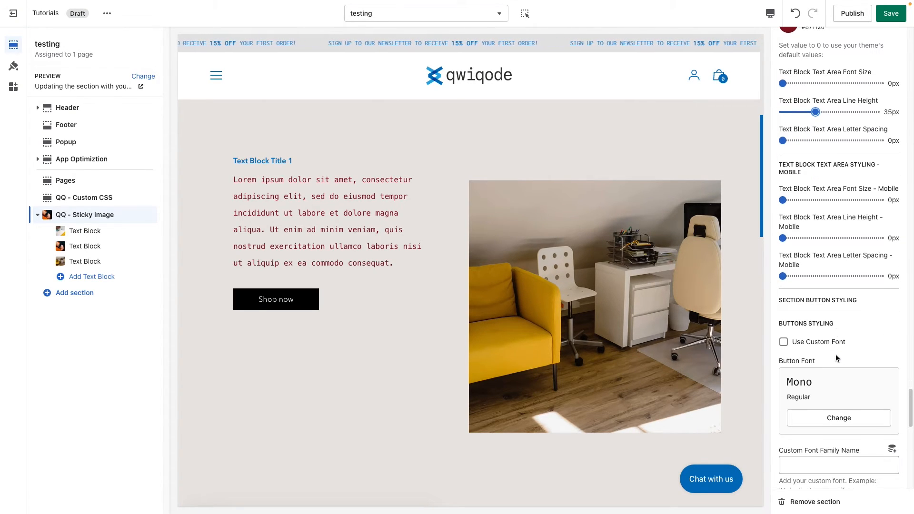
scroll(836, 355, "down", 2)
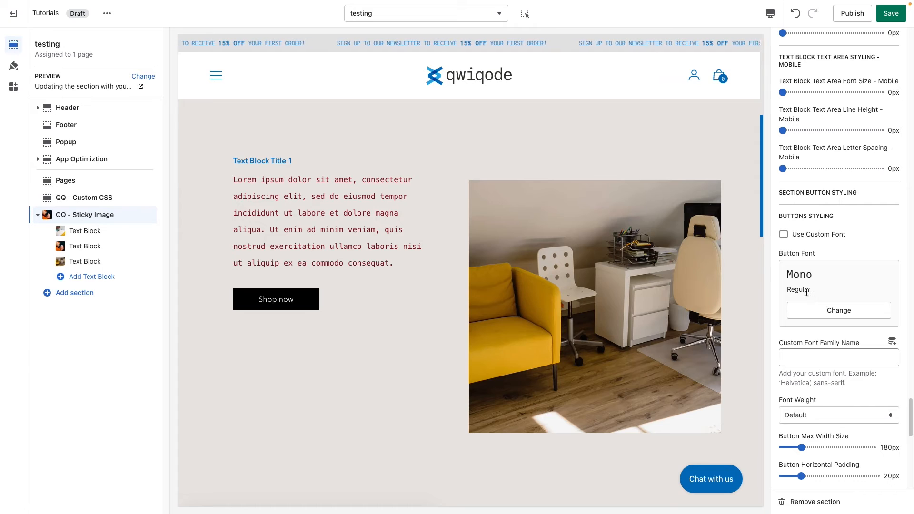
left_click(815, 237)
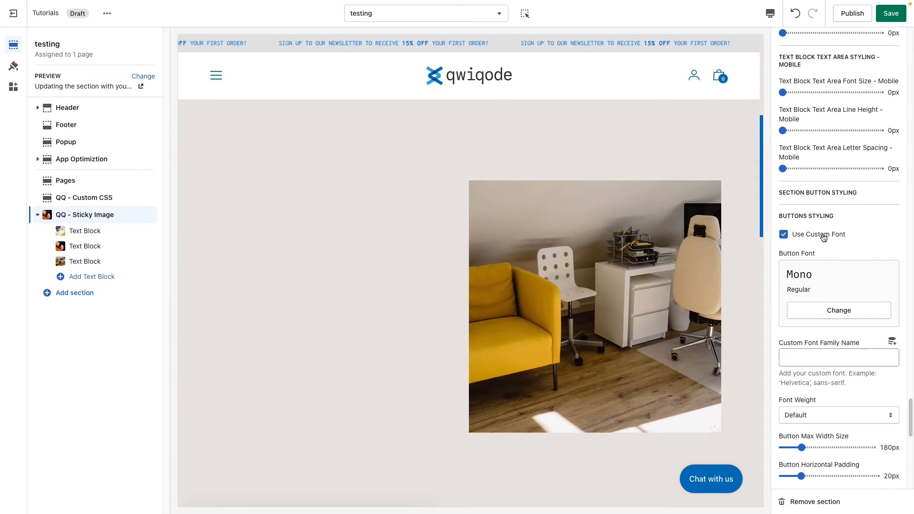
Set the Button Max Width Size to 120px and the Button Horizontal Padding to 35px
scroll(850, 341, "down", 3)
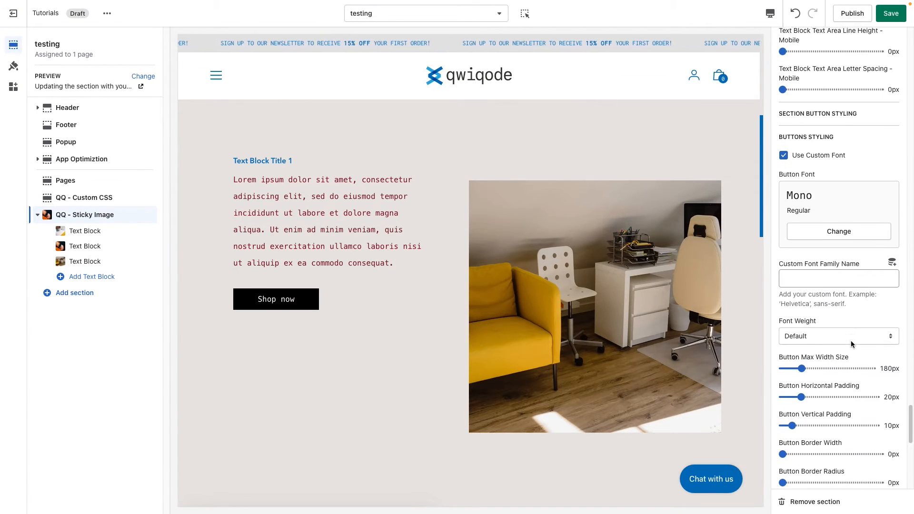
scroll(852, 342, "down", 2)
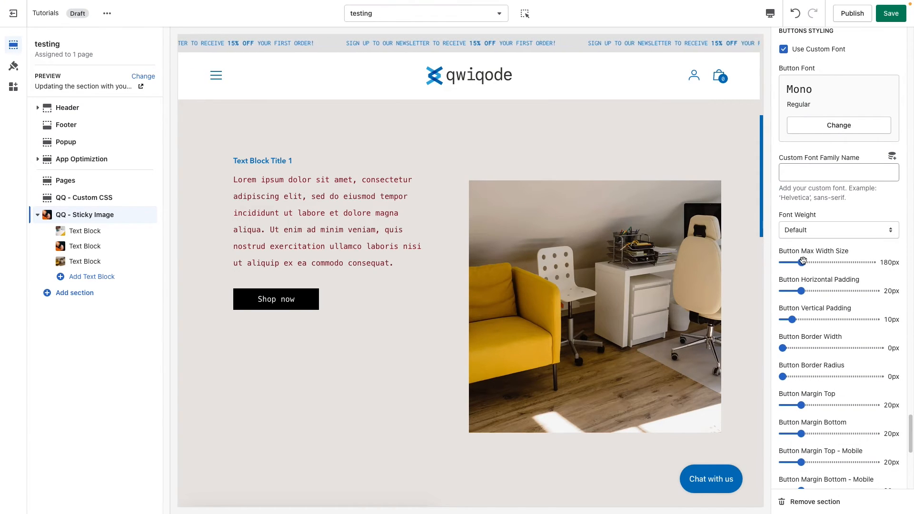
left_click_drag(802, 261, 818, 262)
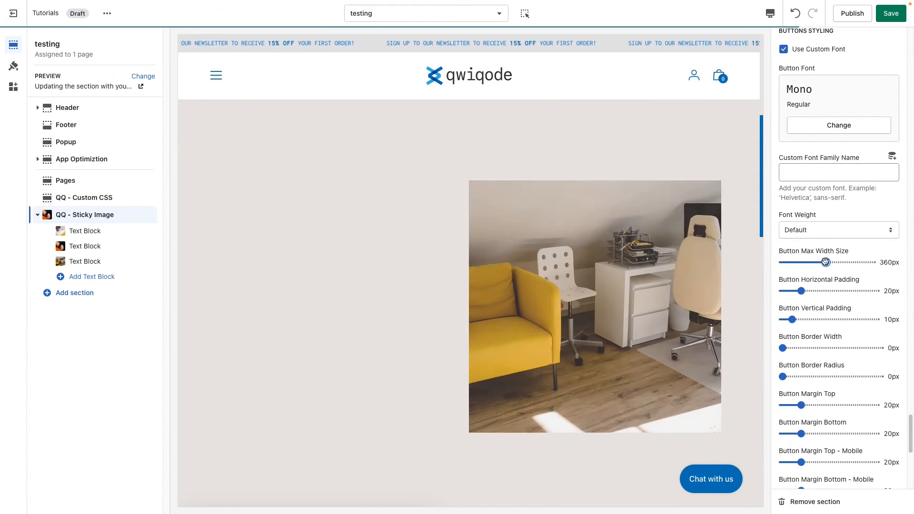
left_click_drag(826, 262, 812, 262)
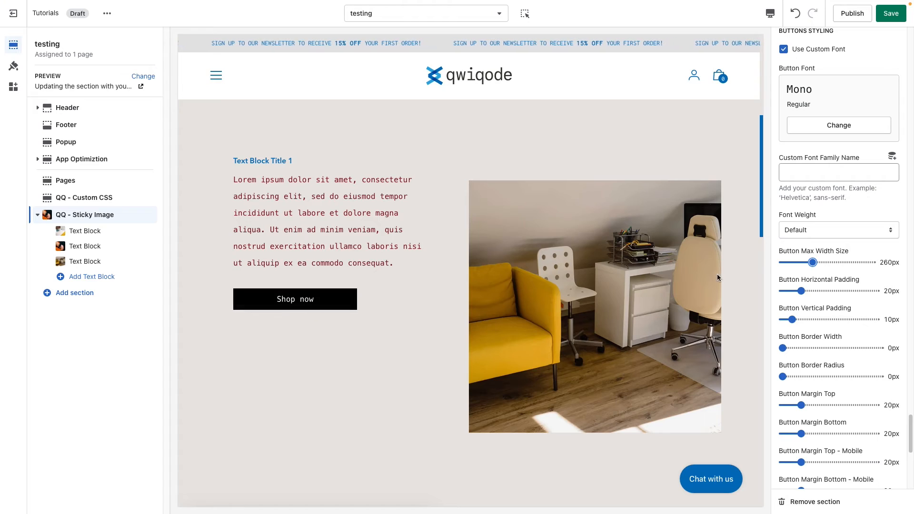
left_click_drag(809, 263, 799, 262)
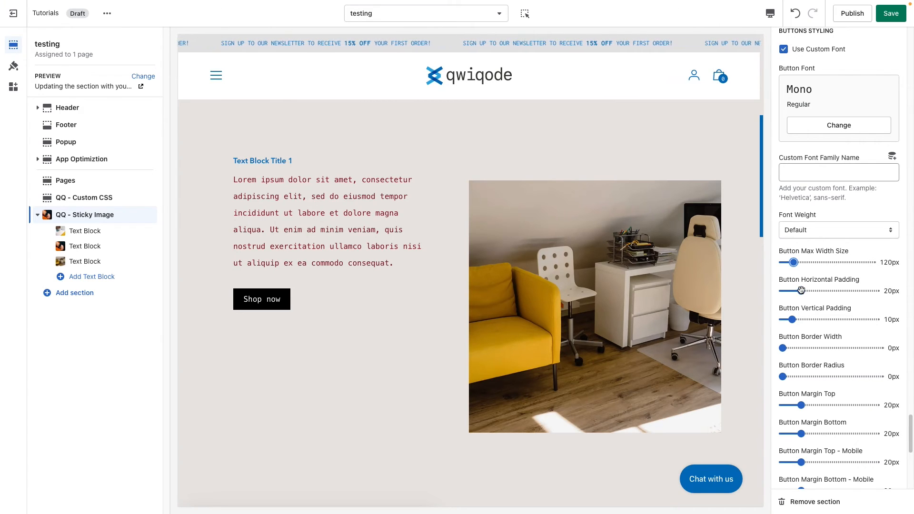
left_click_drag(806, 291, 815, 291)
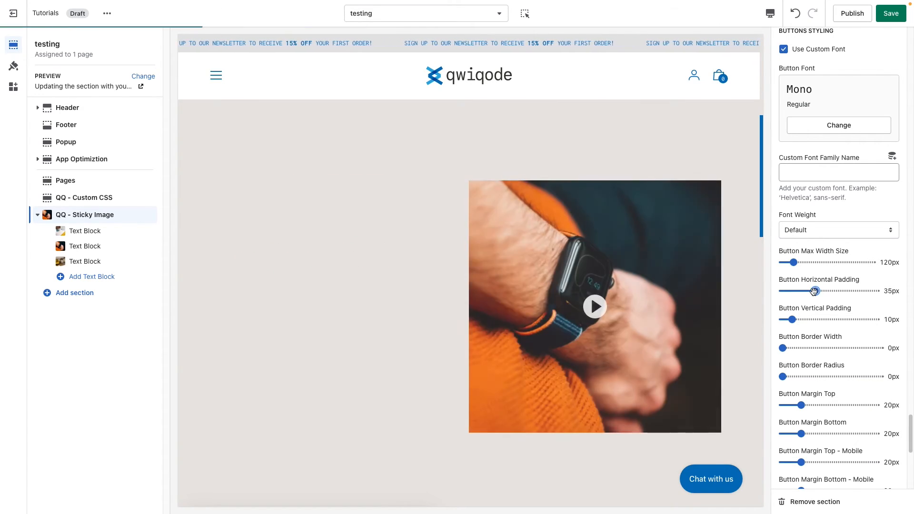
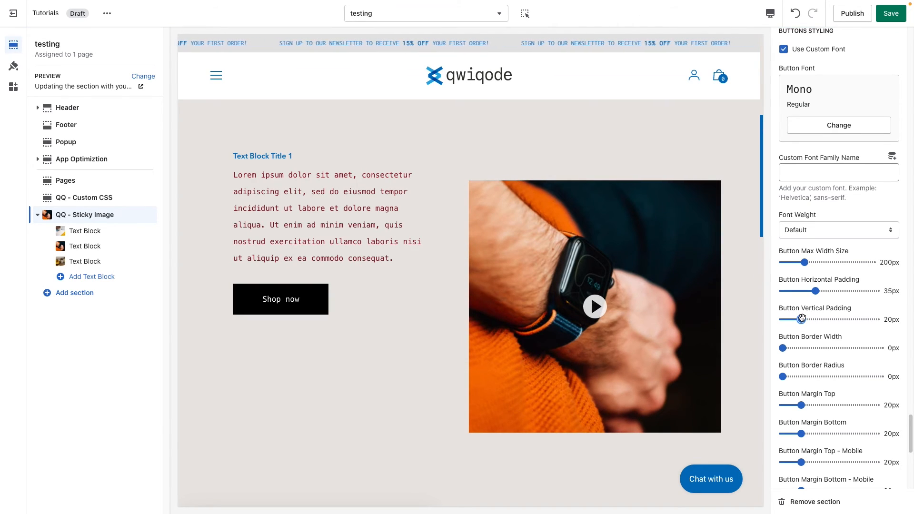
Set the Button Border Width to 2px and the Button Border Radius to 37px
scroll(808, 371, "down", 2)
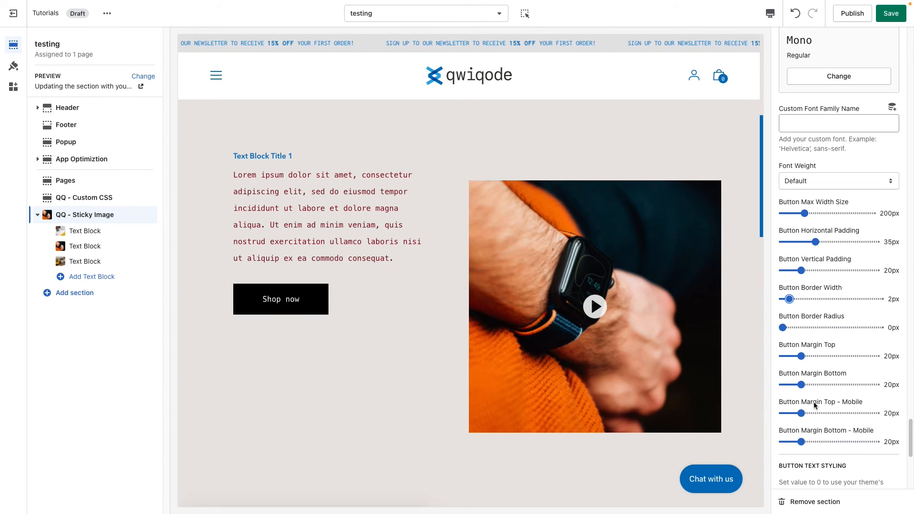
scroll(814, 402, "down", 1)
left_click(808, 303)
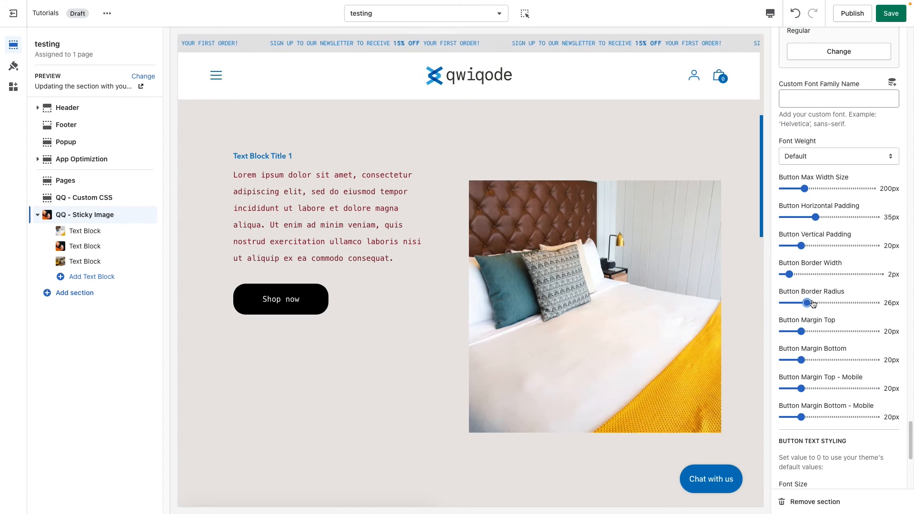
left_click_drag(814, 304, 824, 304)
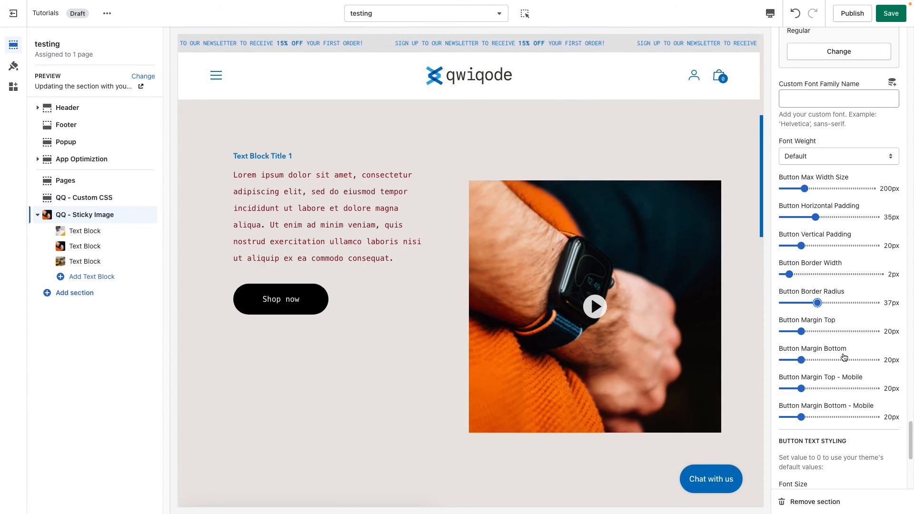
Set the desktop Button Margin Top to 40px
scroll(844, 370, "down", 1)
scroll(843, 370, "down", 1)
left_click_drag(802, 301, 821, 300)
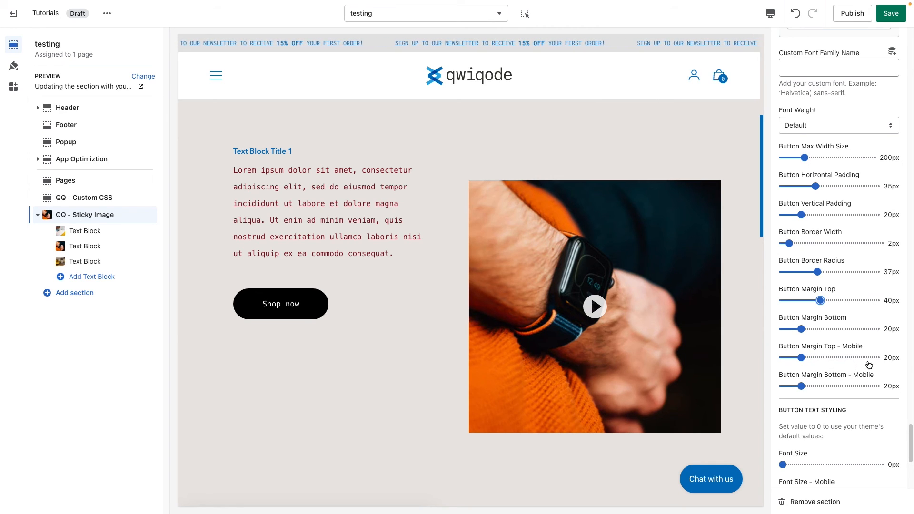
Set the desktop Font Size of the button text to 14px
scroll(839, 375, "down", 3)
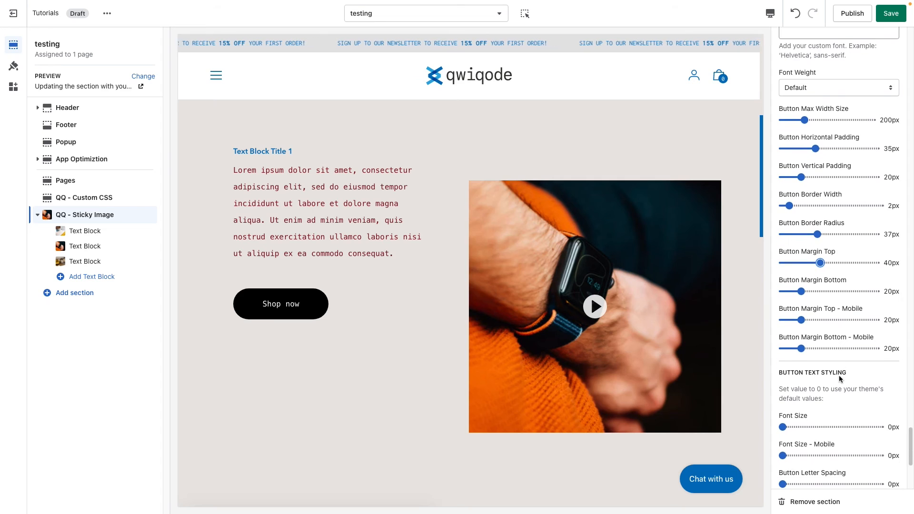
scroll(839, 375, "down", 3)
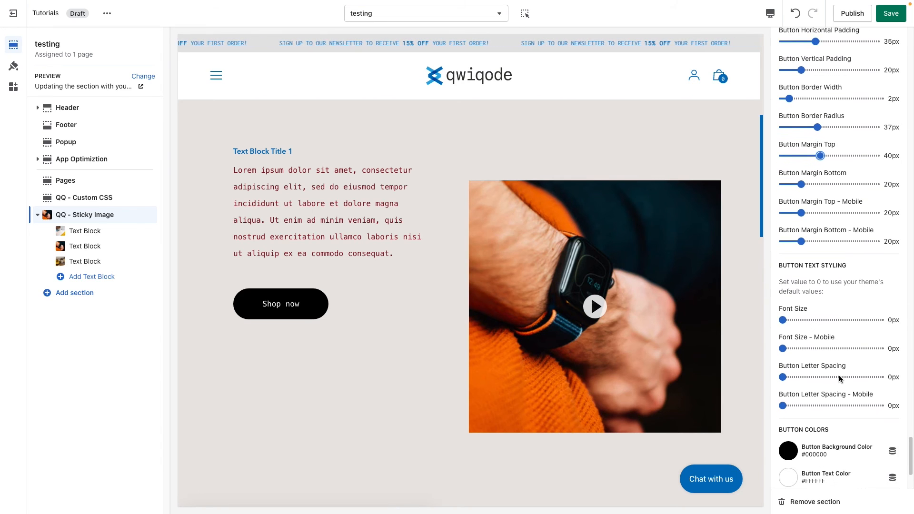
scroll(839, 375, "down", 1)
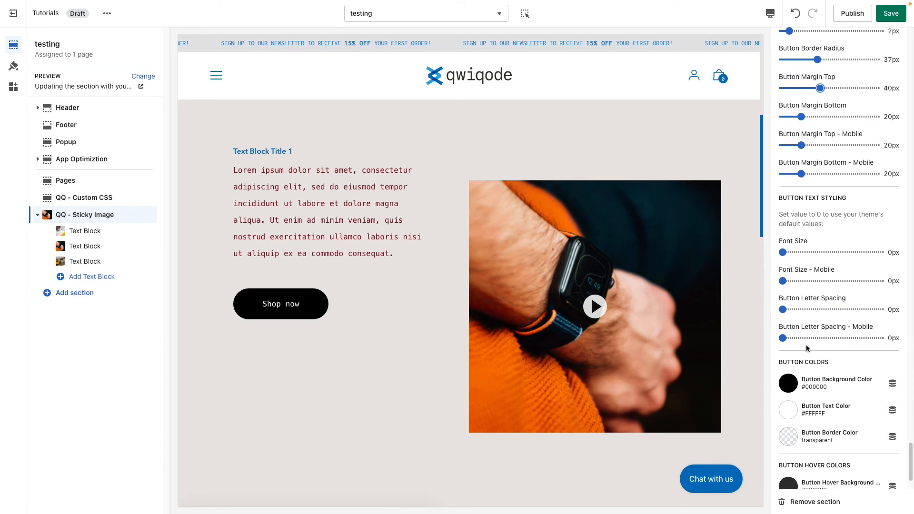
left_click_drag(799, 252, 808, 252)
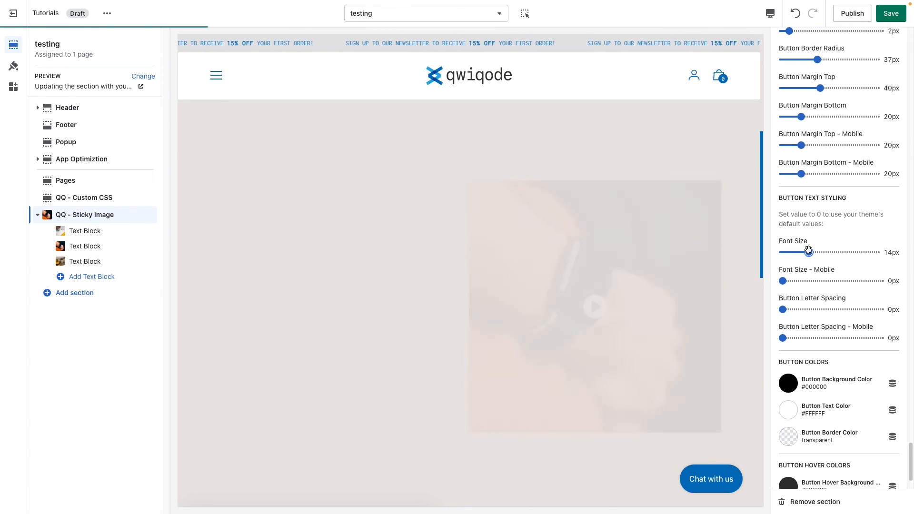
Try a desktop Button Letter Spacing of 3px and undo the change
left_click(809, 310)
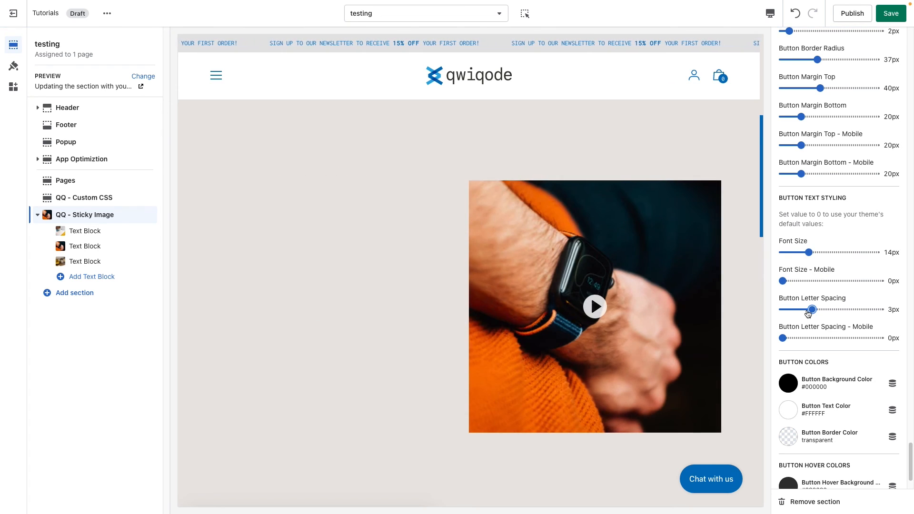
scroll(821, 381, "down", 3)
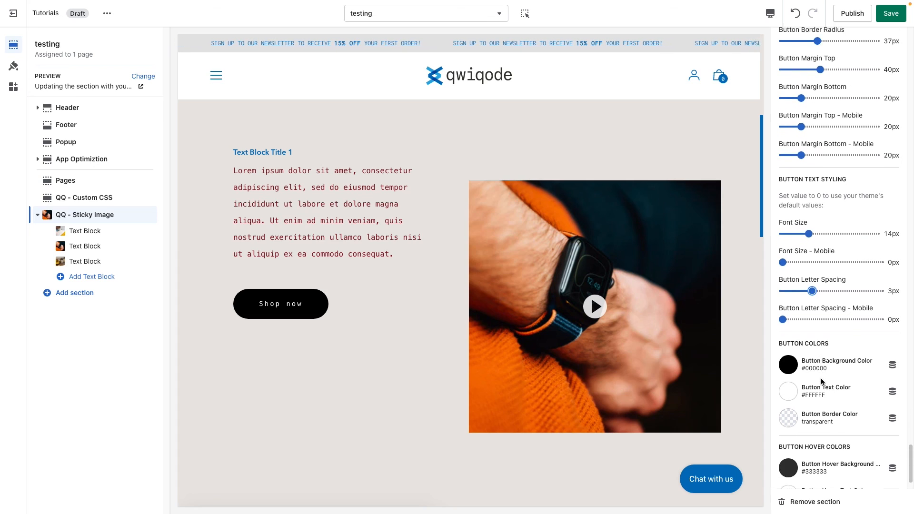
key("ctrl+z")
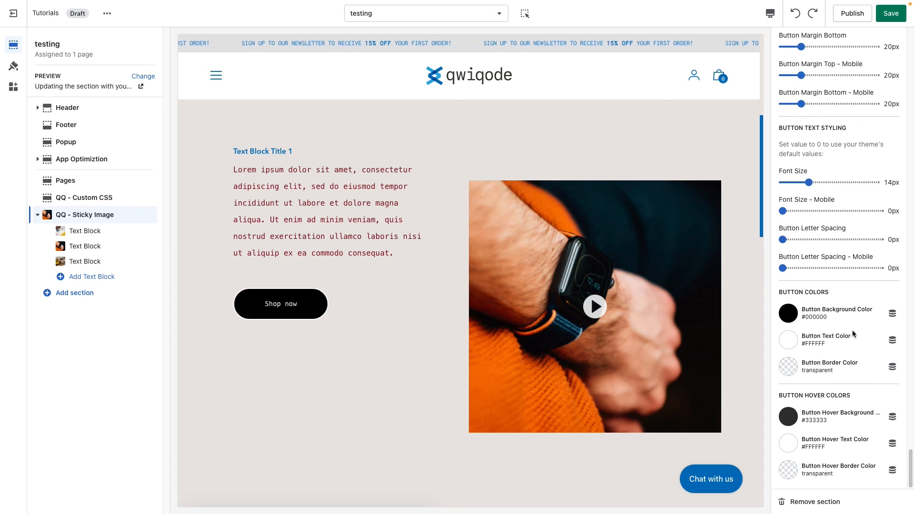
Set the Button Background Color to #0071BC and the Button Border Color to #E62525
left_click(786, 317)
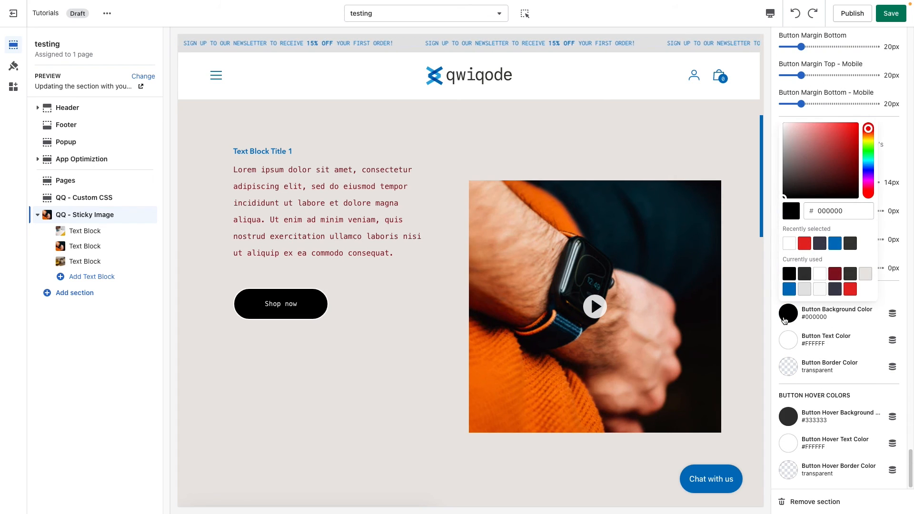
left_click(790, 289)
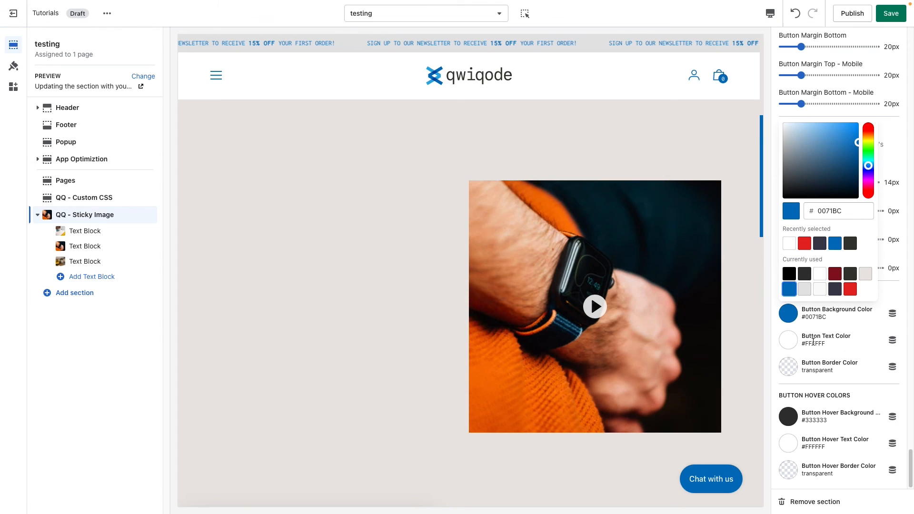
left_click(789, 368)
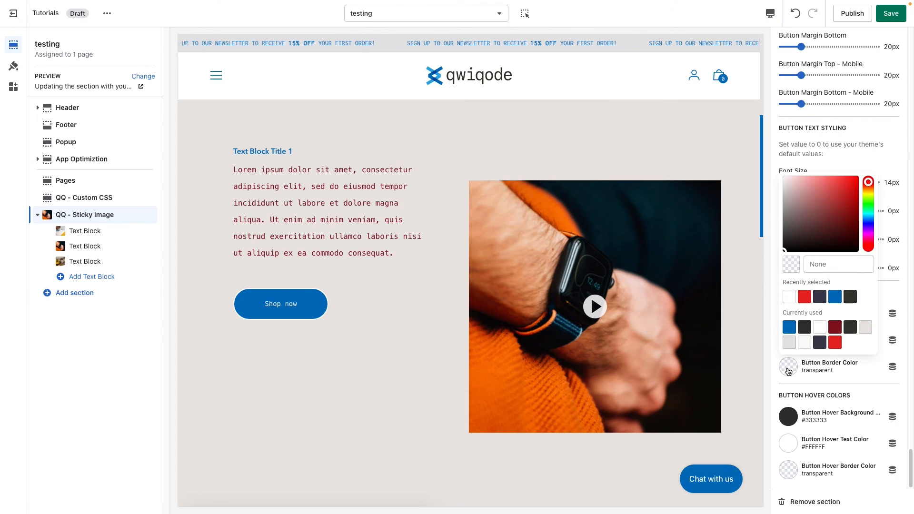
left_click(835, 343)
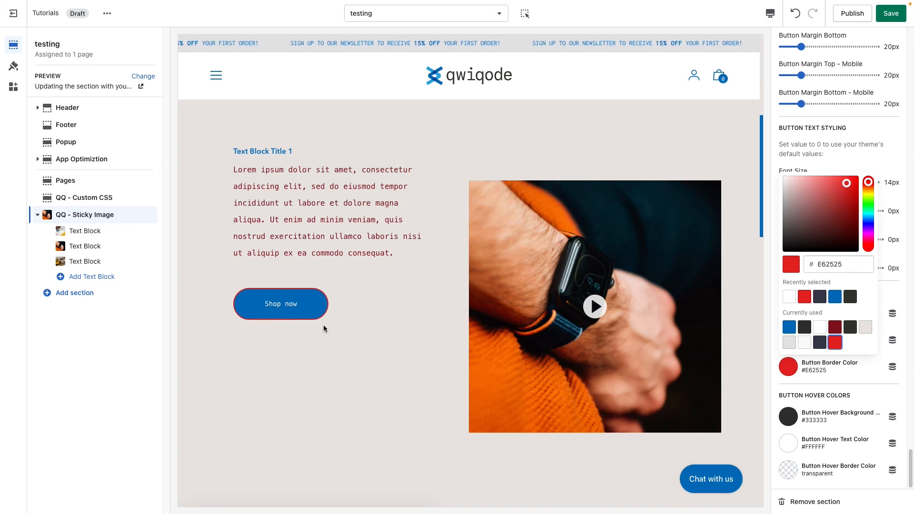
left_click(404, 365)
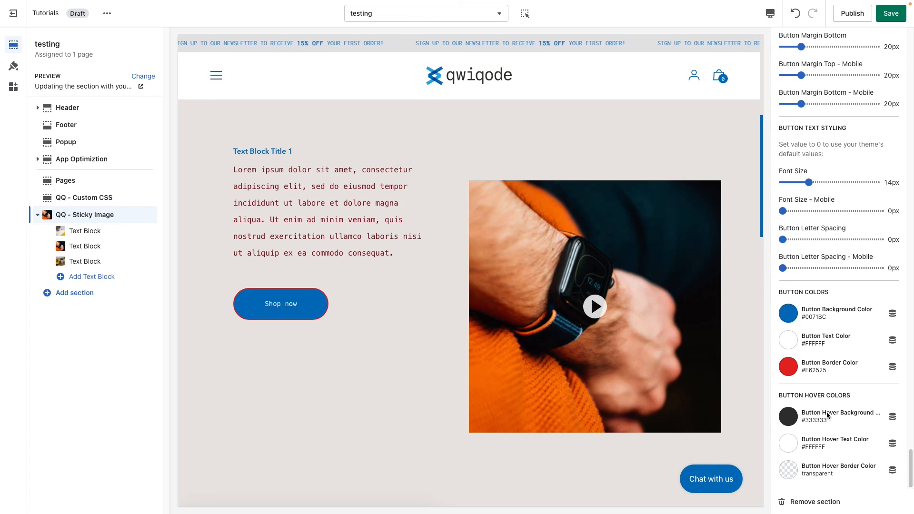
Clear the button's hover background color so that it is transparent
left_click(789, 417)
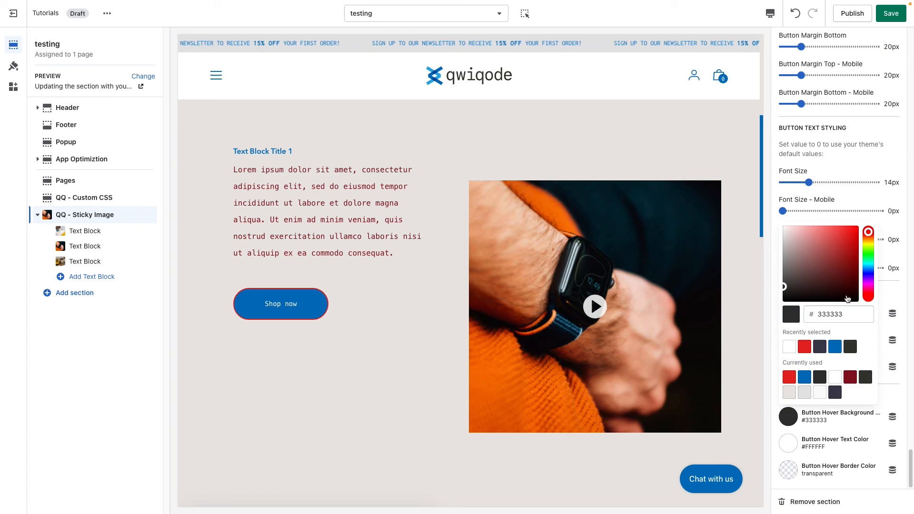
double_click(831, 314)
key("BackSpace")
Set both the Button Hover Text Color and the Button Hover Border Color to #3D3D50
left_click(788, 445)
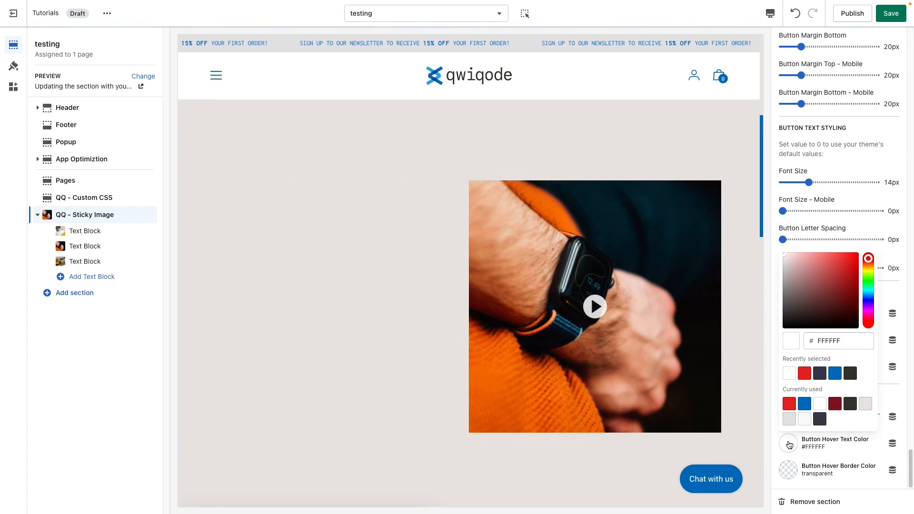
left_click(820, 373)
left_click(789, 473)
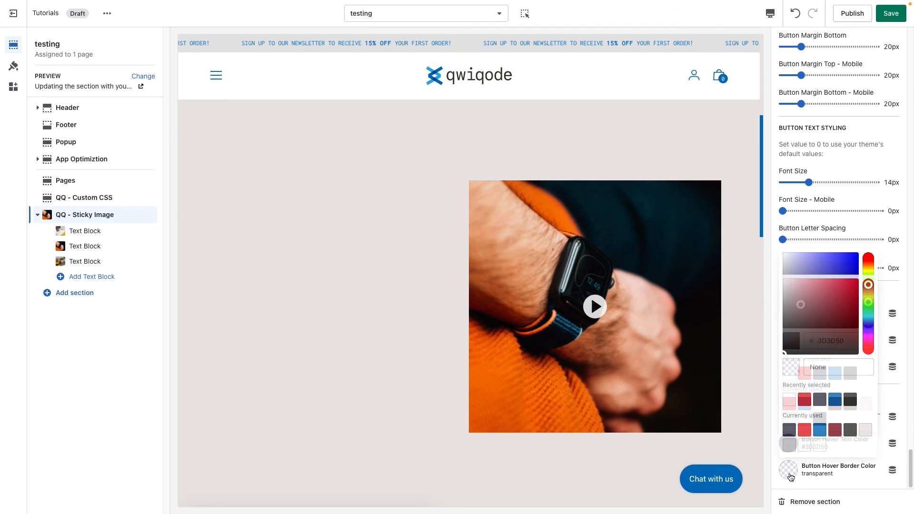
left_click(820, 400)
left_click(847, 473)
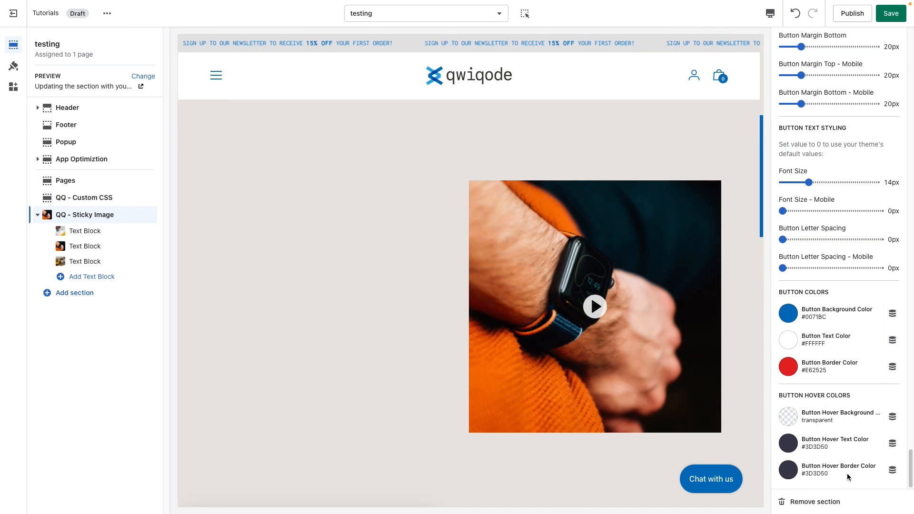